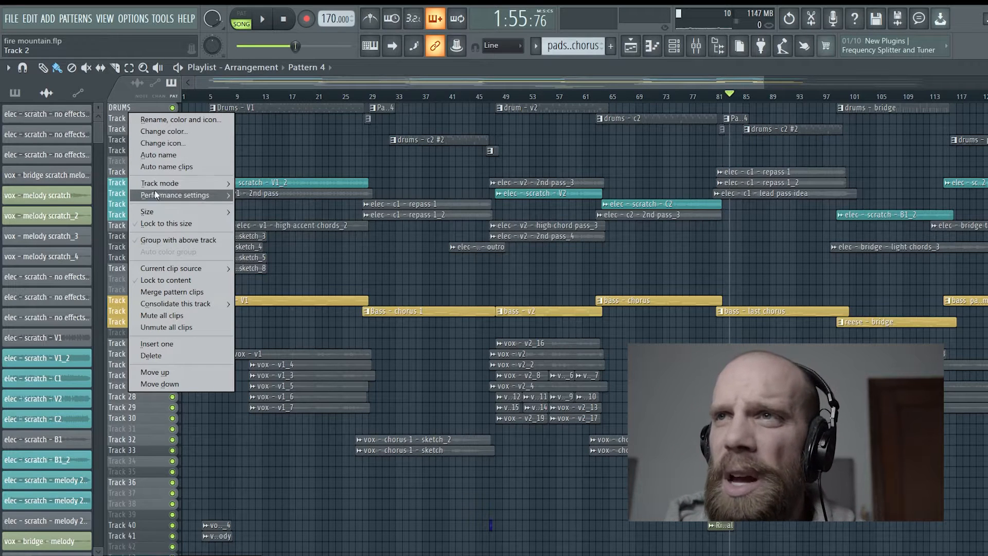
- Group Track 2 and Track 3 under the DRUMS track
{"action": "left_click", "coordinate": [153, 239]}
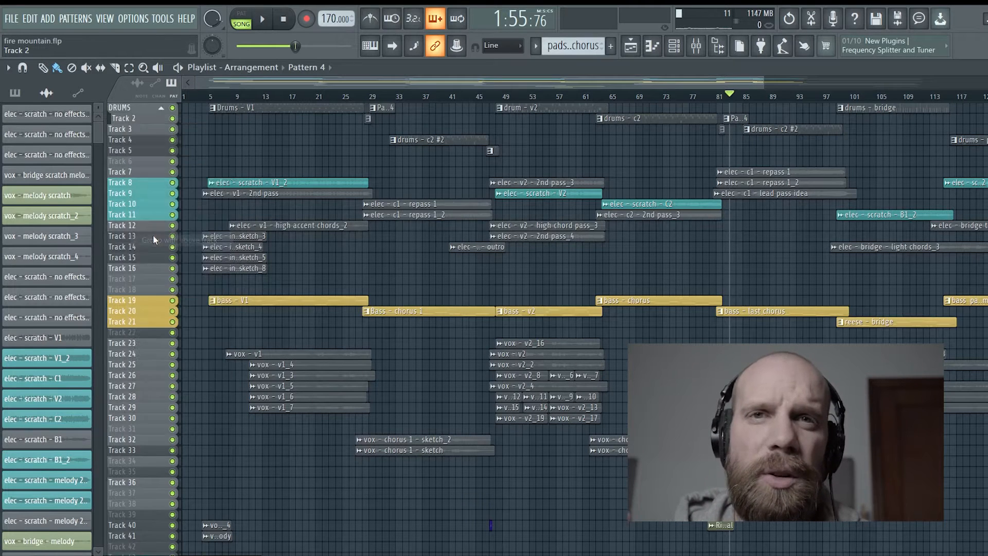
{"action": "right_click", "coordinate": [144, 128]}
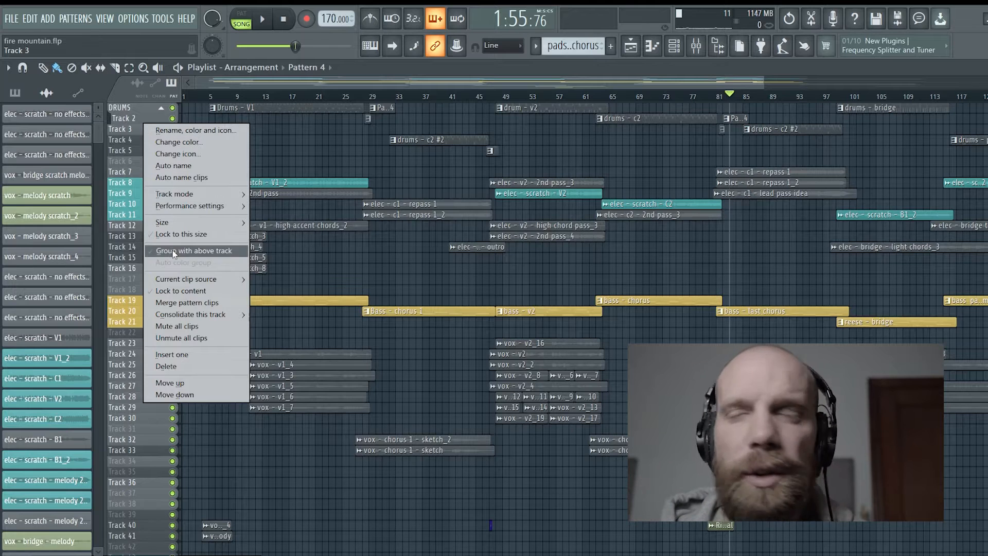
{"action": "left_click", "coordinate": [175, 251]}
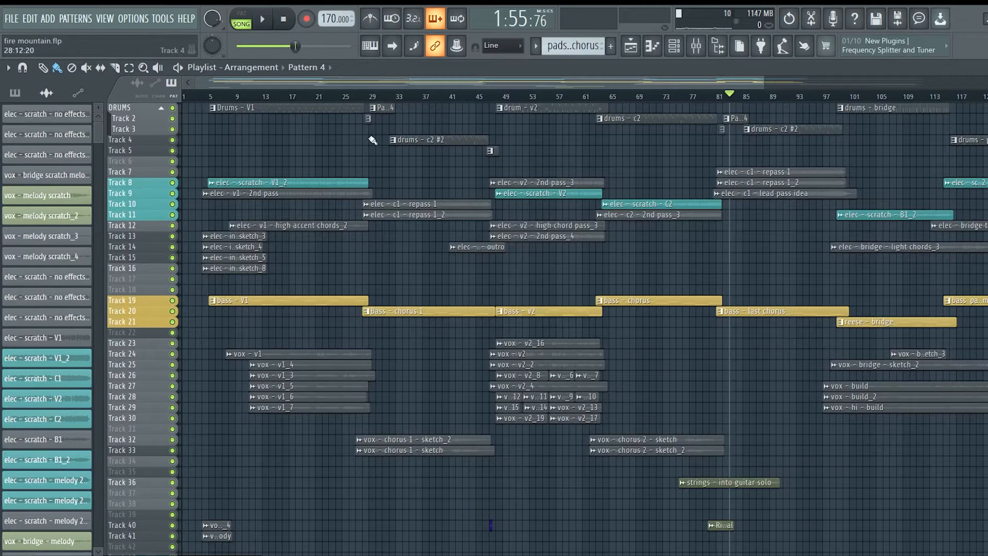
- Move "drums - c2 #2" up to Track 2, and the short Track 5 clip and "drums - pre c" up to Track 3
{"action": "left_click_drag", "start_coordinate": [421, 140], "coordinate": [421, 119]}
{"action": "left_click", "coordinate": [491, 151]}
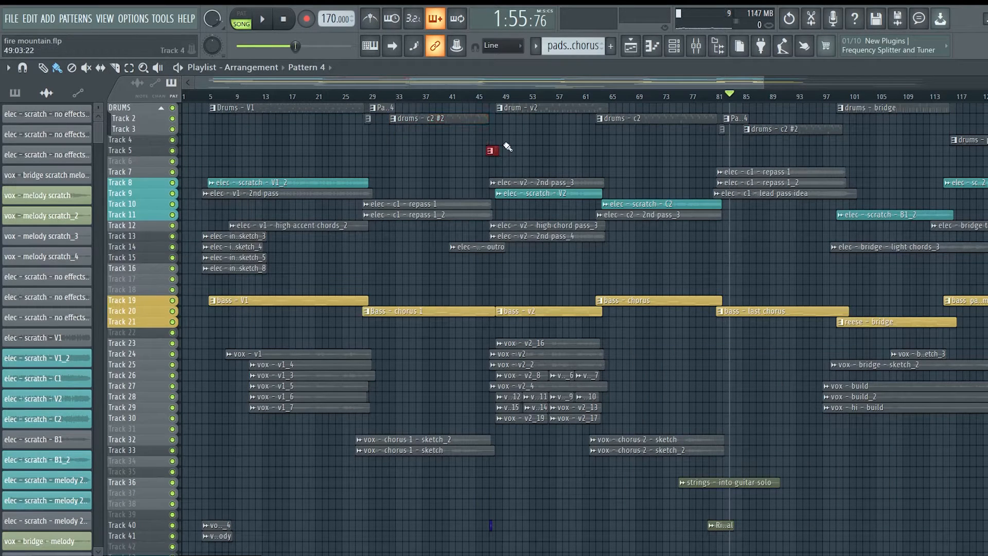
{"action": "scroll", "coordinate": [639, 157], "scroll_direction": "right", "scroll_amount": 8}
{"action": "left_click", "coordinate": [766, 140]}
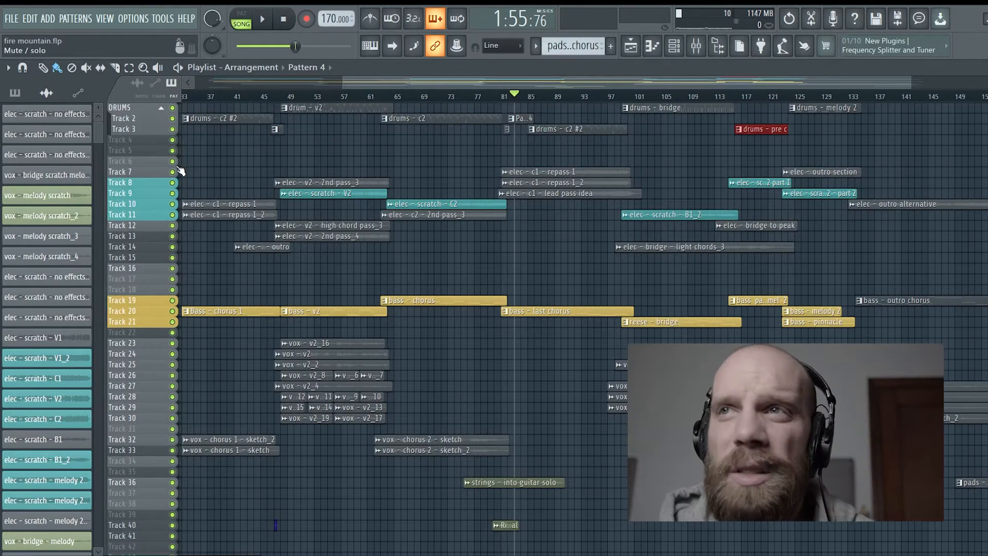
- Rename Track 7 to ELEC and color it light sea green, #3DB3B6
{"action": "right_click", "coordinate": [152, 175]}
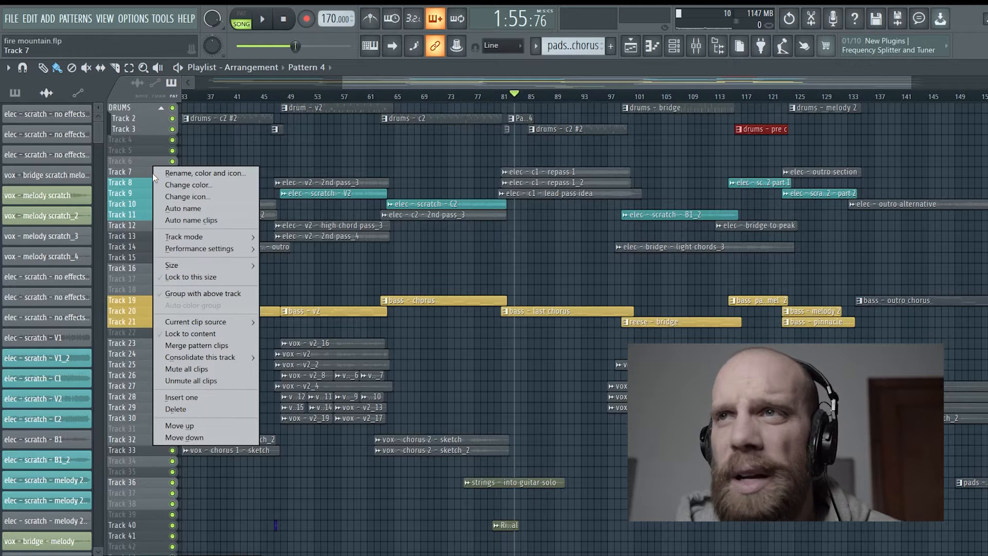
{"action": "left_click", "coordinate": [247, 174]}
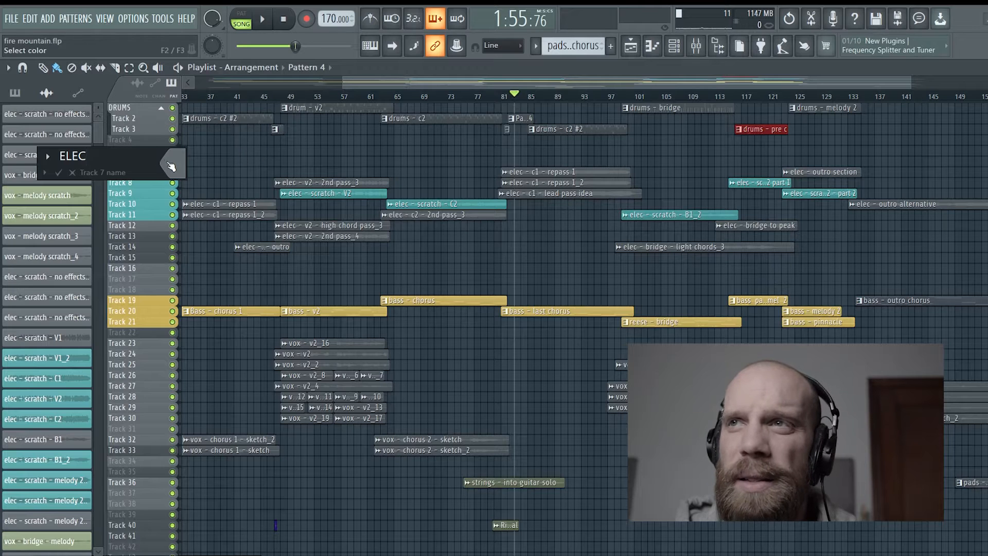
{"action": "left_click", "coordinate": [171, 164]}
{"action": "mouse_move", "coordinate": [288, 321]}
{"action": "left_mouse_down"}
{"action": "mouse_move", "coordinate": [287, 336]}
{"action": "mouse_move", "coordinate": [289, 325]}
{"action": "left_mouse_up"}
{"action": "left_click_drag", "start_coordinate": [400, 294], "coordinate": [406, 280]}
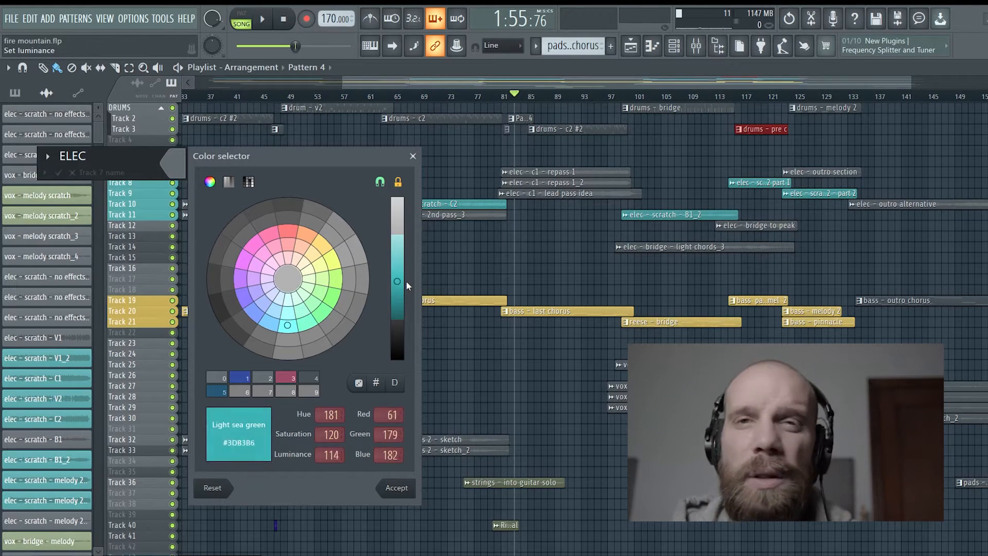
{"action": "left_click", "coordinate": [396, 486]}
{"action": "type", "text": "ELEC"}
{"action": "key", "text": "Return"}
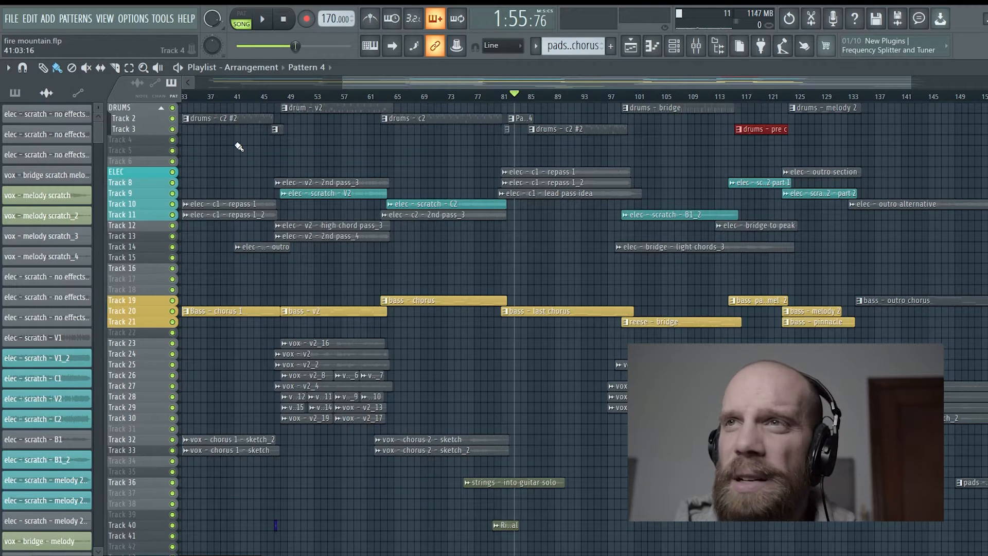
- Group Tracks 8 through 13 one by one under the ELEC track
{"action": "right_click", "coordinate": [135, 181]}
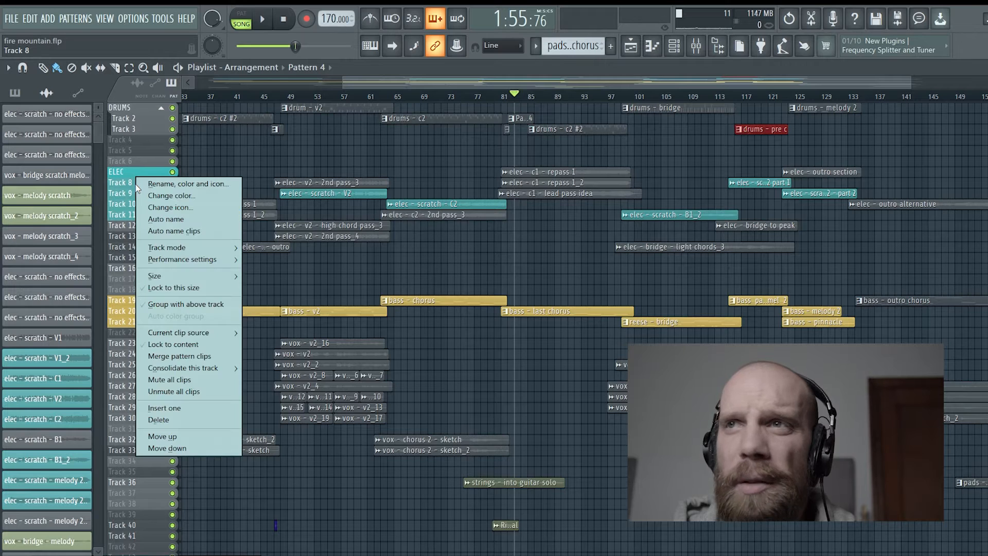
{"action": "left_click", "coordinate": [176, 305]}
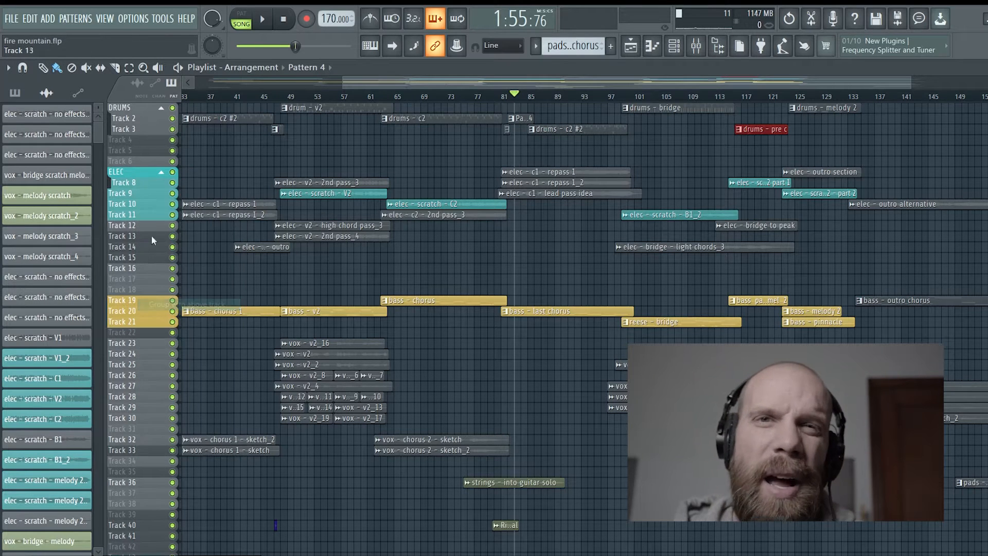
{"action": "right_click", "coordinate": [137, 193]}
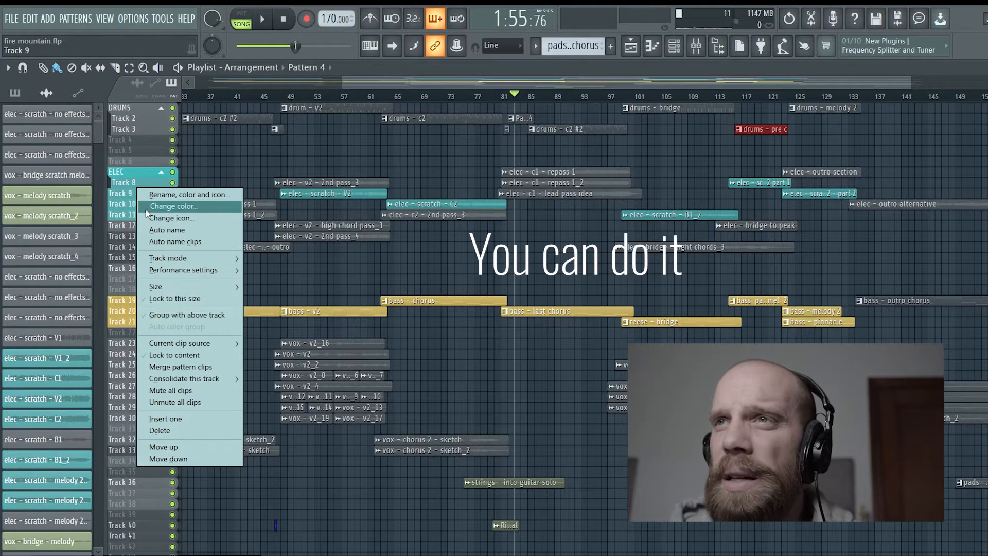
{"action": "left_click", "coordinate": [174, 320]}
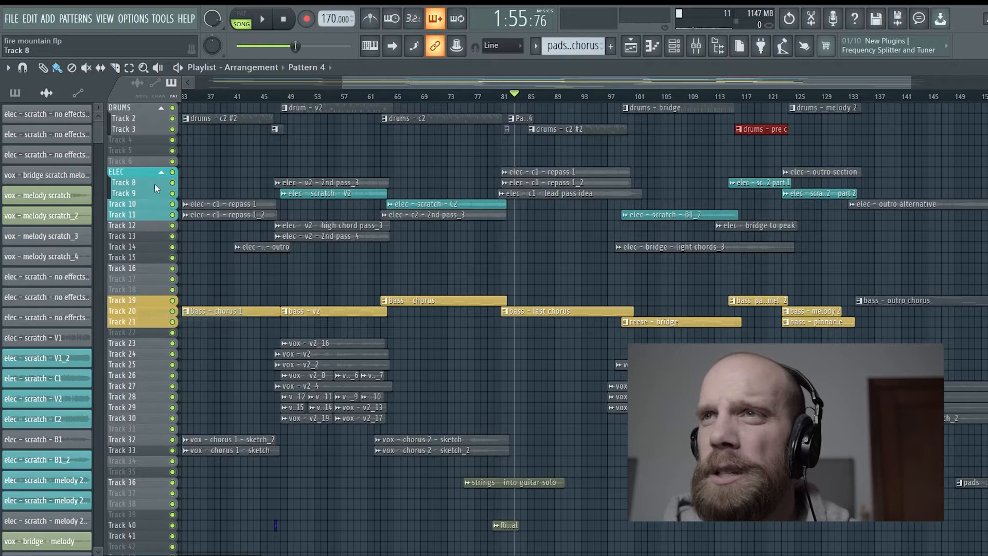
{"action": "right_click", "coordinate": [146, 204]}
{"action": "left_click", "coordinate": [196, 325]}
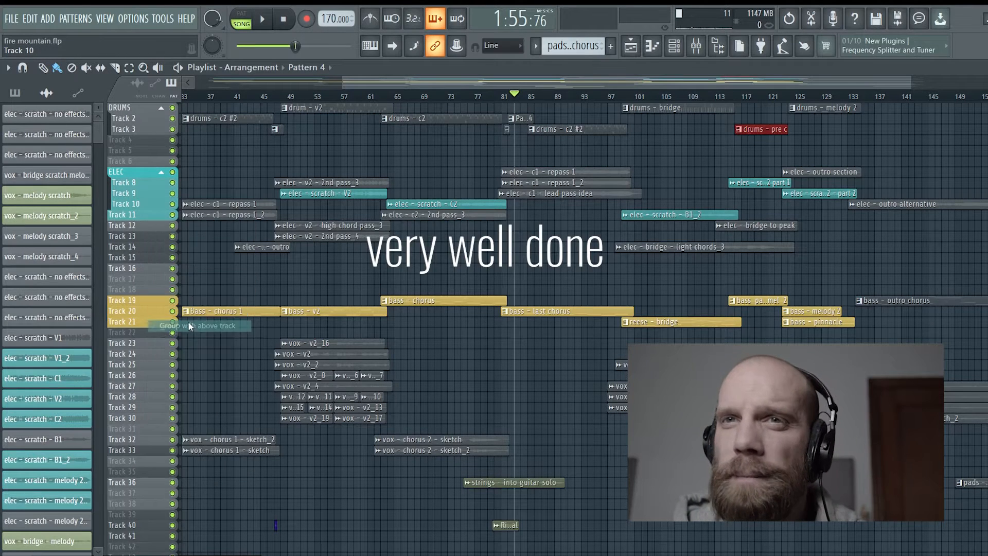
{"action": "right_click", "coordinate": [160, 215]}
{"action": "left_click", "coordinate": [211, 333]}
{"action": "right_click", "coordinate": [151, 224]}
{"action": "left_click", "coordinate": [202, 344]}
{"action": "right_click", "coordinate": [150, 233]}
{"action": "left_click", "coordinate": [200, 352]}
{"action": "key", "text": "Escape"}
- Move "elec - v2 - 2nd pass_3" to the ELEC track, "elec - scratch - V2" to Track 8 and the chorus 1 repass clips to Tracks 9 and 10
{"action": "left_click", "coordinate": [297, 182], "text": "ctrl"}
{"action": "key", "text": "shift+Up"}
{"action": "left_click", "coordinate": [335, 191], "text": "ctrl"}
{"action": "key", "text": "shift+Up"}
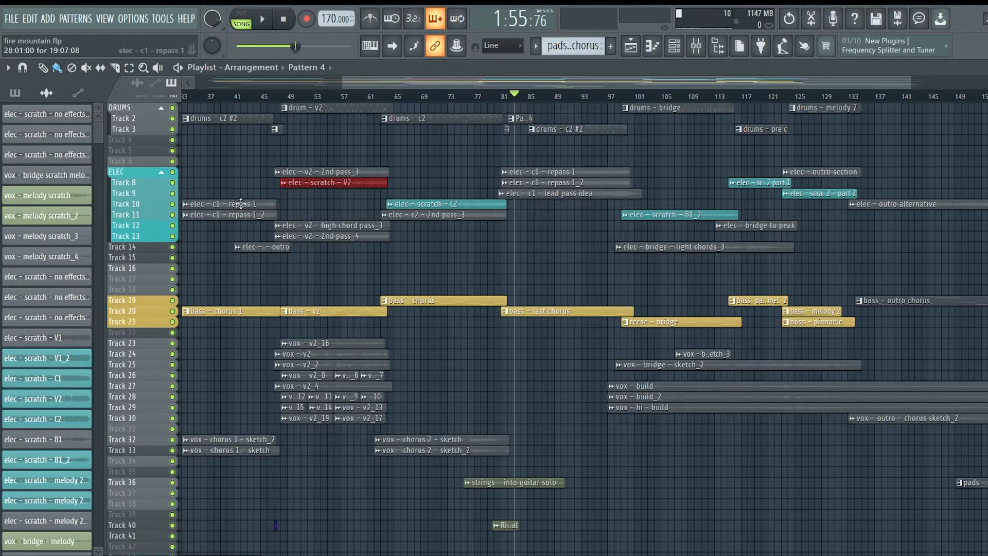
{"action": "left_click_drag", "start_coordinate": [242, 200], "coordinate": [259, 218]}
{"action": "key", "text": "shift+Up"}
{"action": "left_click_drag", "start_coordinate": [302, 211], "coordinate": [318, 243]}
- Add Track 14 to the ELEC group
{"action": "right_click", "coordinate": [142, 248]}
{"action": "left_click", "coordinate": [181, 380]}
{"action": "key", "text": "Return"}
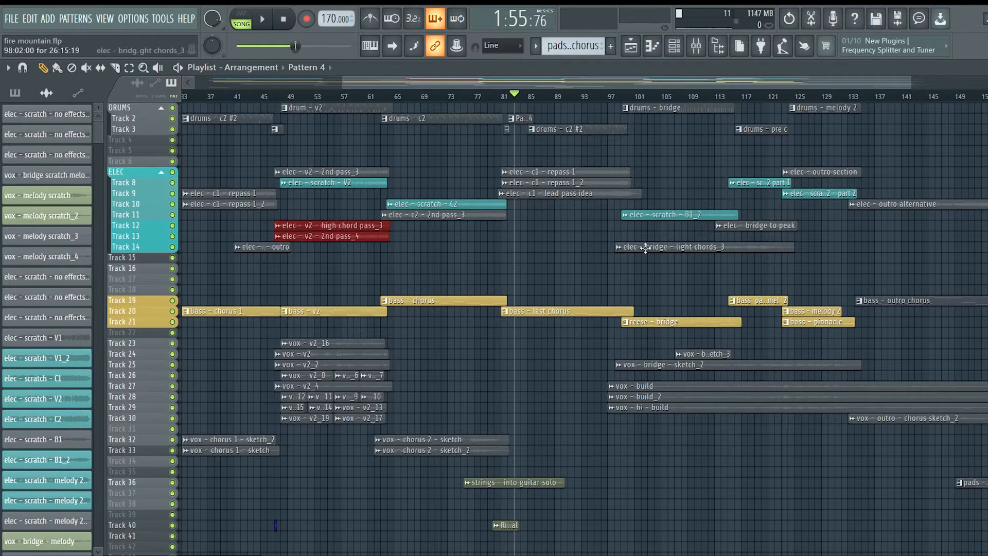
- Move "elec - bridge - light chords_3" up to Track 13 and "elec - v1 - high accent chords_2" up to Track 11
{"action": "left_click_drag", "start_coordinate": [647, 246], "coordinate": [646, 236]}
{"action": "scroll", "coordinate": [463, 247], "scroll_direction": "left", "scroll_amount": 5}
{"action": "left_click", "coordinate": [247, 225], "text": "ctrl"}
{"action": "key", "text": "shift+Up"}
- Add Track 15 to the ELEC group
{"action": "right_click", "coordinate": [150, 256]}
{"action": "left_click", "coordinate": [181, 379]}
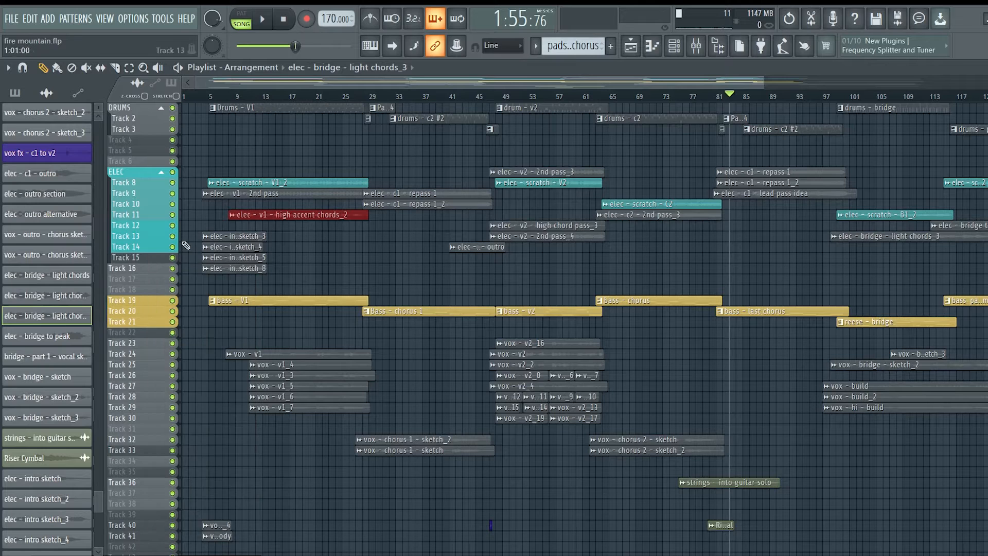
{"action": "right_click", "coordinate": [148, 254]}
{"action": "left_click", "coordinate": [178, 390]}
{"action": "key", "text": "Return"}
- Switch automatic group coloring for the ELEC tracks off and back on
{"action": "right_click", "coordinate": [134, 169]}
{"action": "left_click", "coordinate": [182, 305]}
{"action": "key", "text": "Escape"}
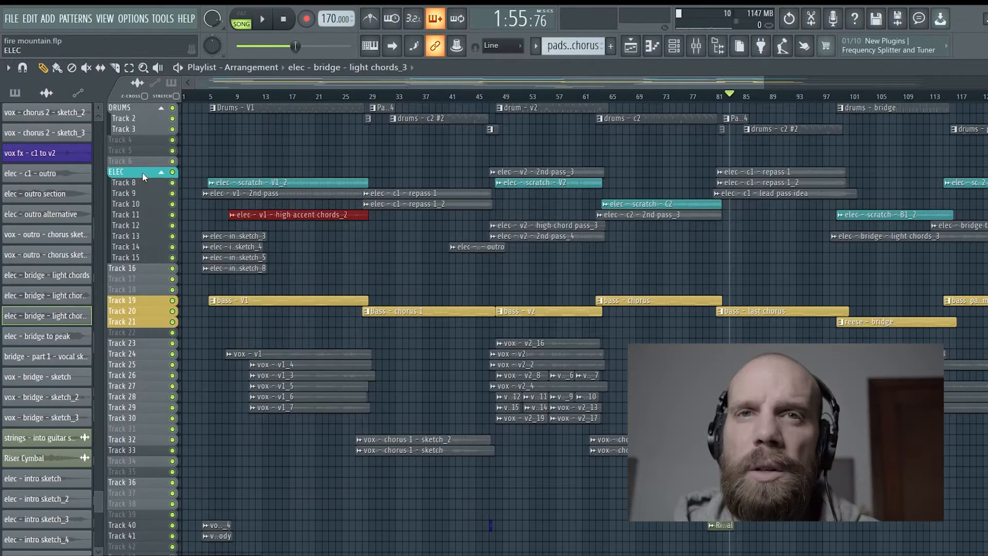
{"action": "right_click", "coordinate": [142, 172]}
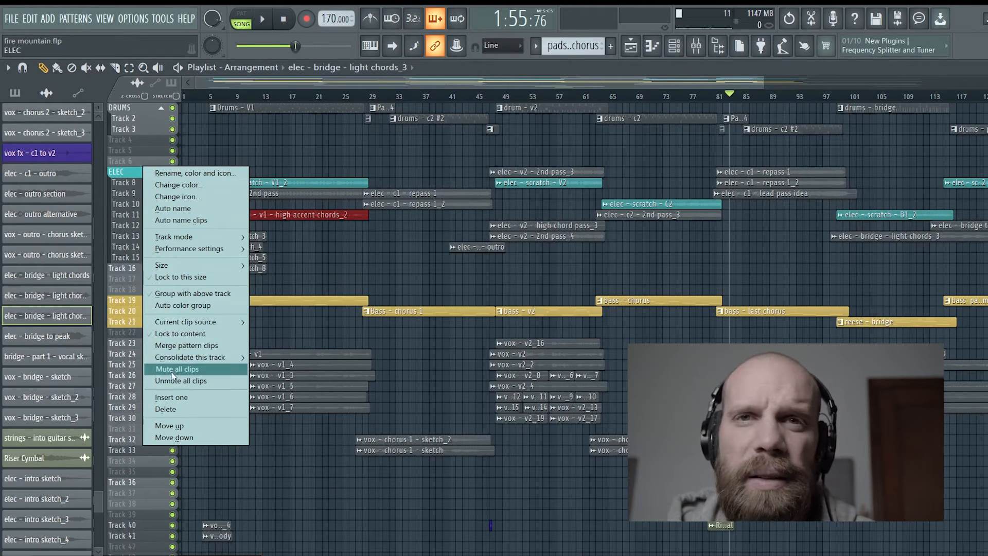
{"action": "left_click", "coordinate": [183, 305]}
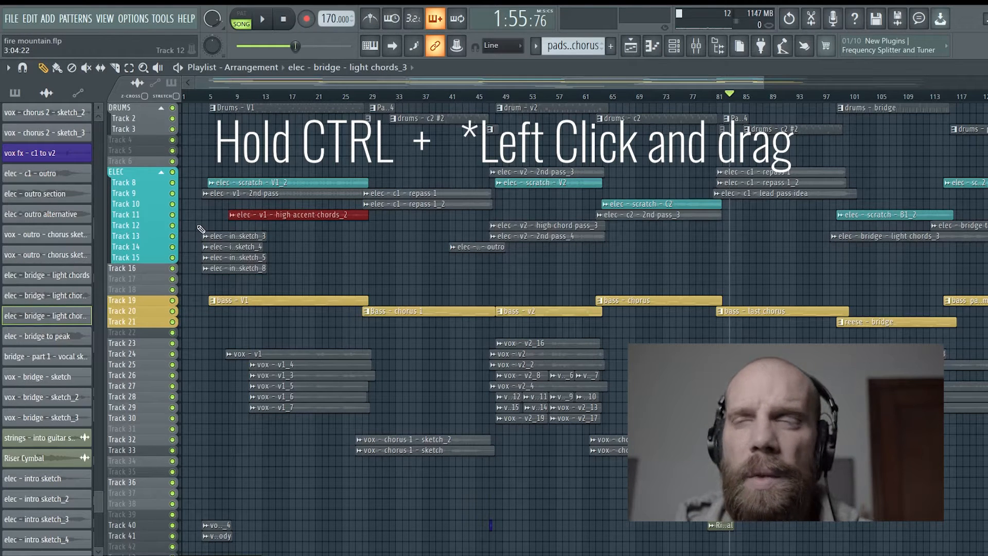
- Move the four elec intro sketch clips up one track so they occupy Tracks 12 to 15
{"action": "left_click_drag", "start_coordinate": [201, 229], "coordinate": [214, 270]}
{"action": "key", "text": "shift+Up"}
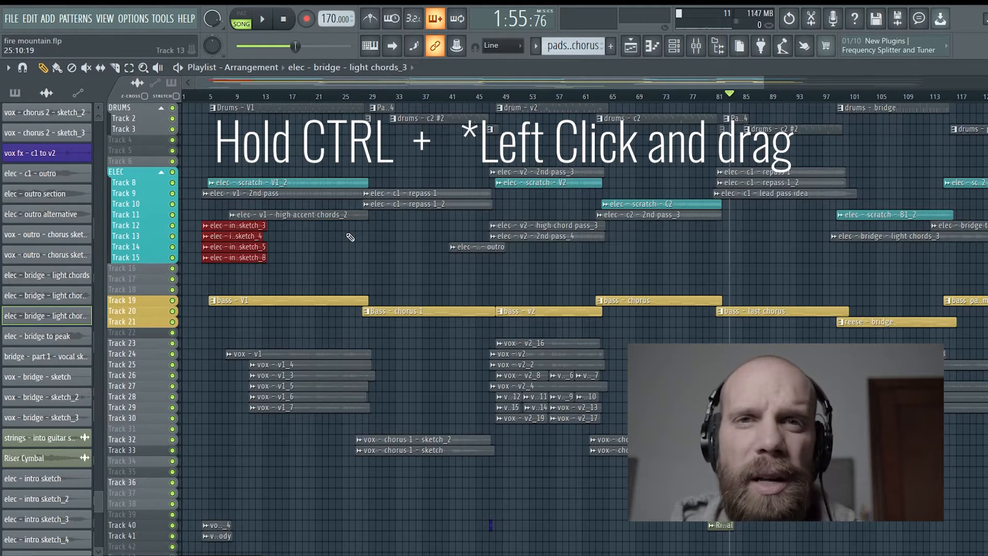
- Color the "elec - v1 - 2nd pass" clip with the previously used teal of the ELEC group
{"action": "scroll", "coordinate": [292, 93], "scroll_direction": "up", "scroll_amount": 10}
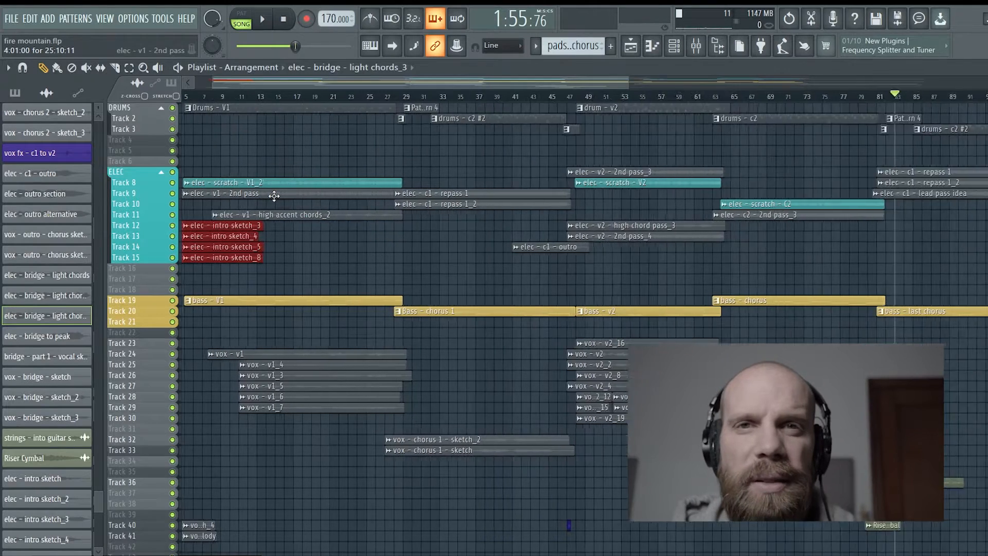
{"action": "mouse_move", "coordinate": [292, 88]}
{"action": "left_mouse_down"}
{"action": "mouse_move", "coordinate": [227, 84]}
{"action": "mouse_move", "coordinate": [243, 85]}
{"action": "left_mouse_up"}
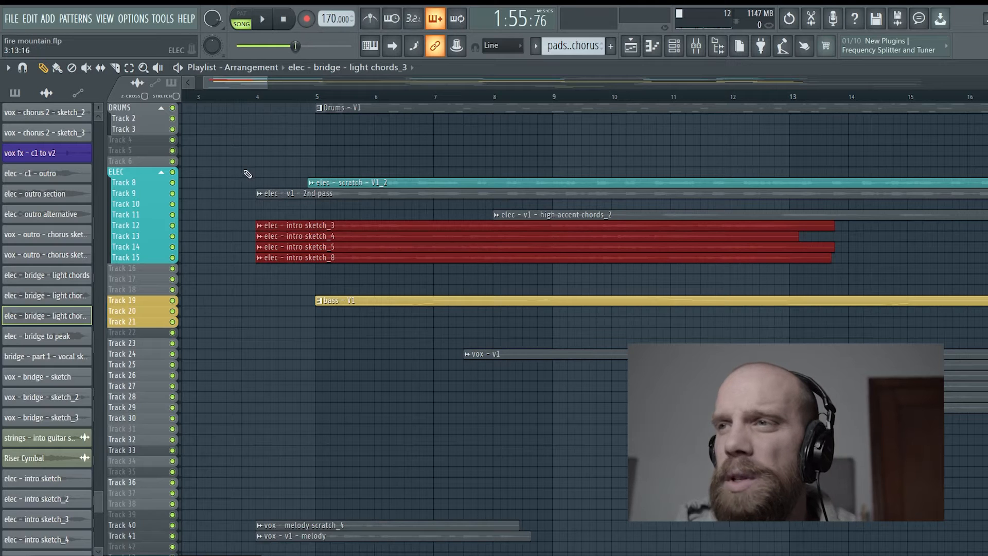
{"action": "left_click", "coordinate": [260, 194]}
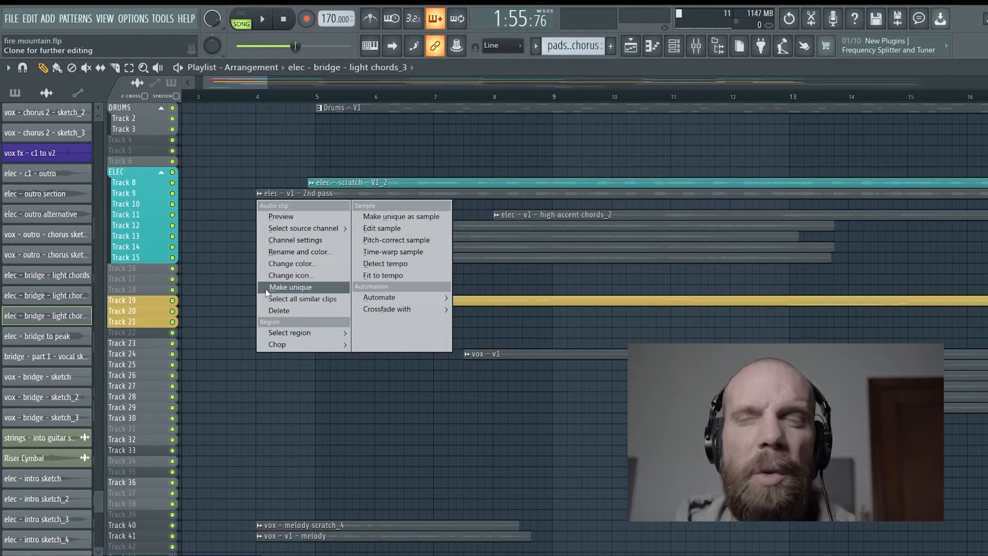
{"action": "left_click", "coordinate": [282, 264]}
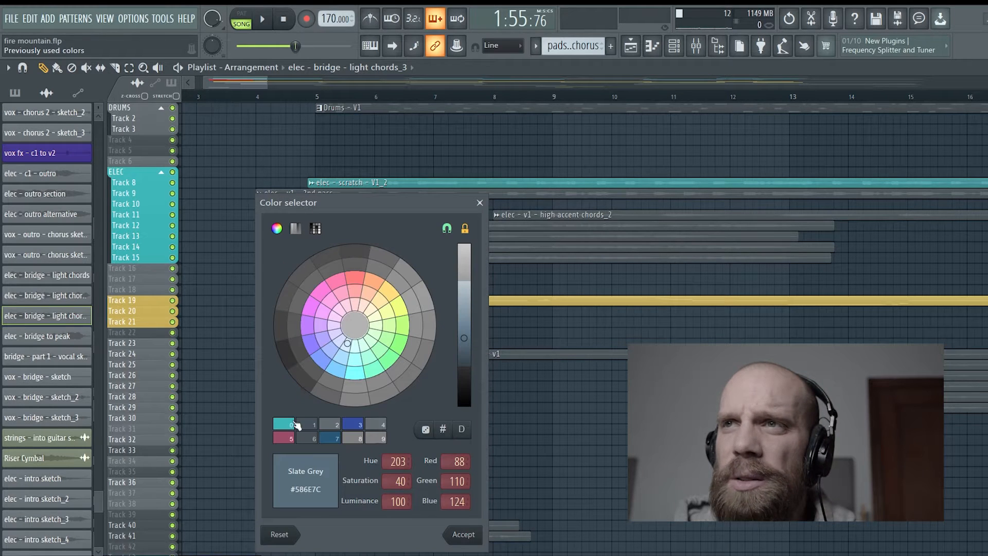
{"action": "left_click", "coordinate": [290, 425]}
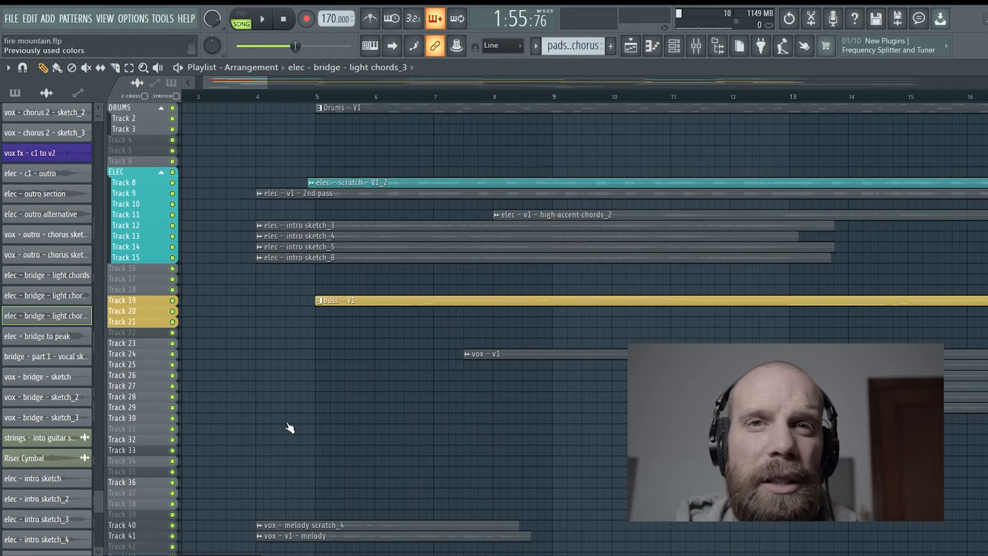
- Color the "elec - intro sketch_3" and "elec - intro sketch_4" clips with the same previously used teal
{"action": "right_click", "coordinate": [262, 230]}
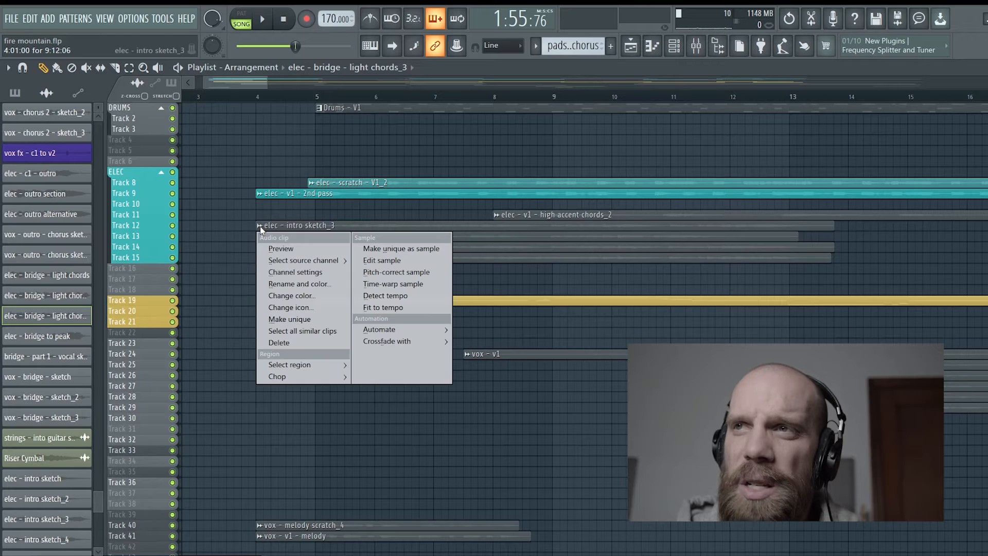
{"action": "left_click", "coordinate": [286, 296]}
{"action": "left_click", "coordinate": [285, 427]}
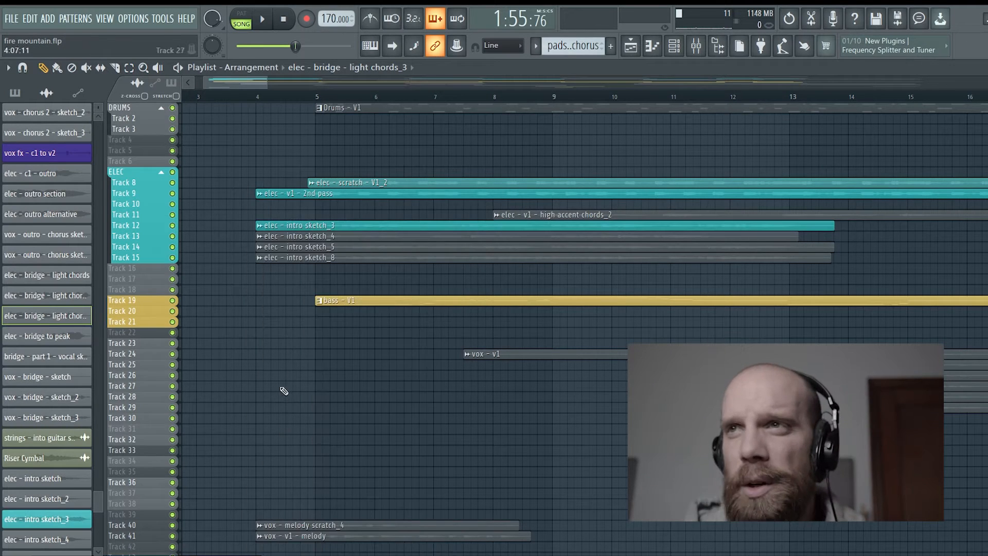
{"action": "right_click", "coordinate": [259, 238]}
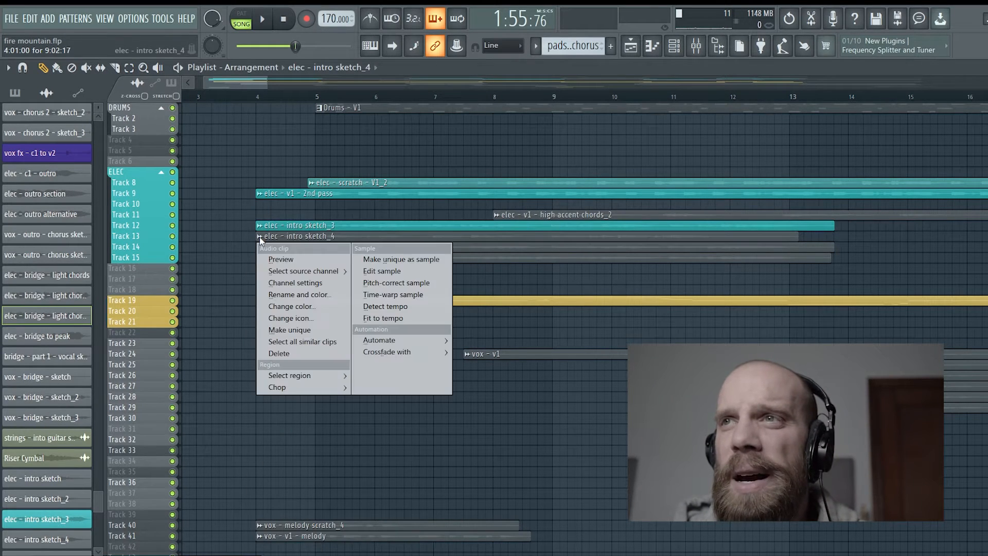
{"action": "left_click", "coordinate": [273, 308]}
{"action": "left_click", "coordinate": [279, 423]}
{"action": "left_click", "coordinate": [279, 423]}
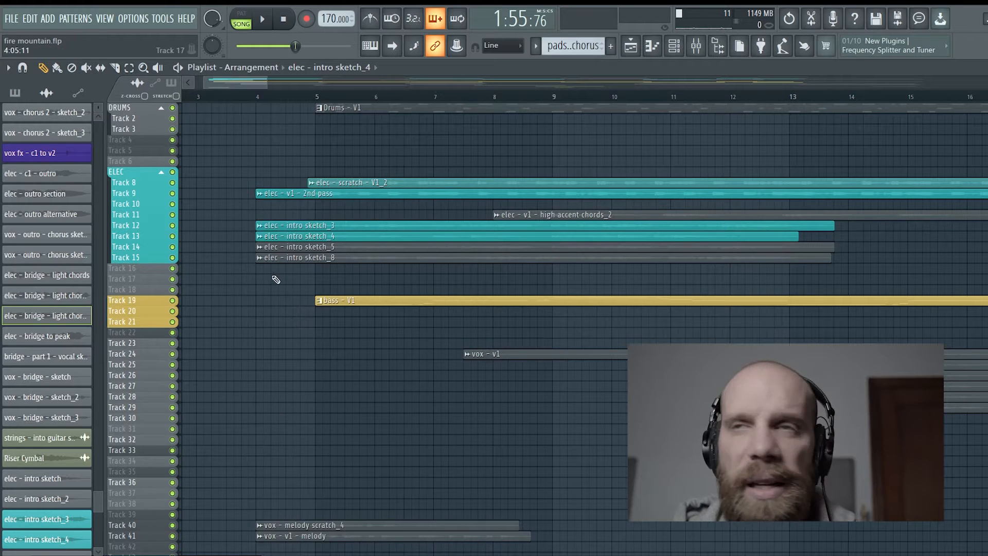
- Apply the same teal to the "elec - intro sketch_5" and "elec - intro sketch_8" clips
{"action": "right_click", "coordinate": [262, 251]}
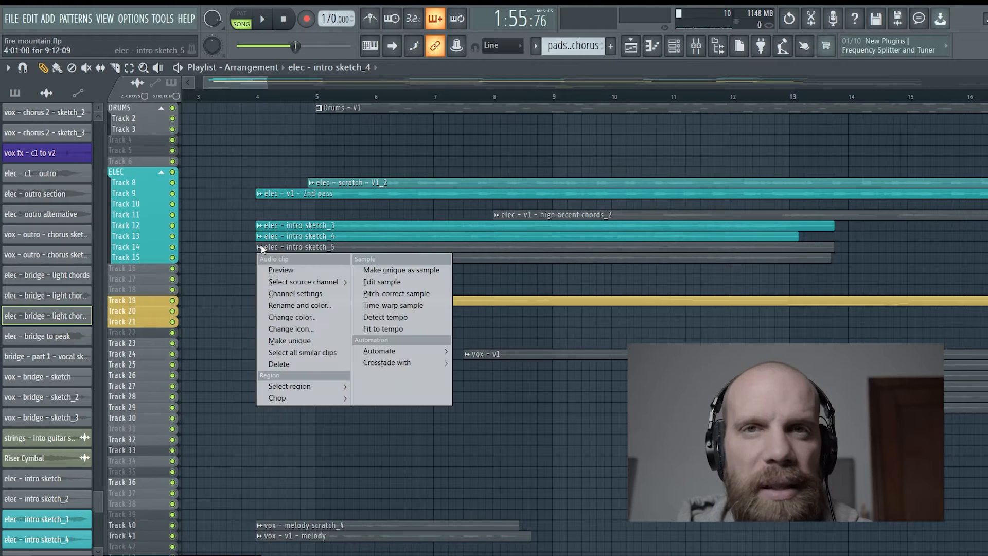
{"action": "left_click", "coordinate": [271, 319]}
{"action": "double_click", "coordinate": [278, 422]}
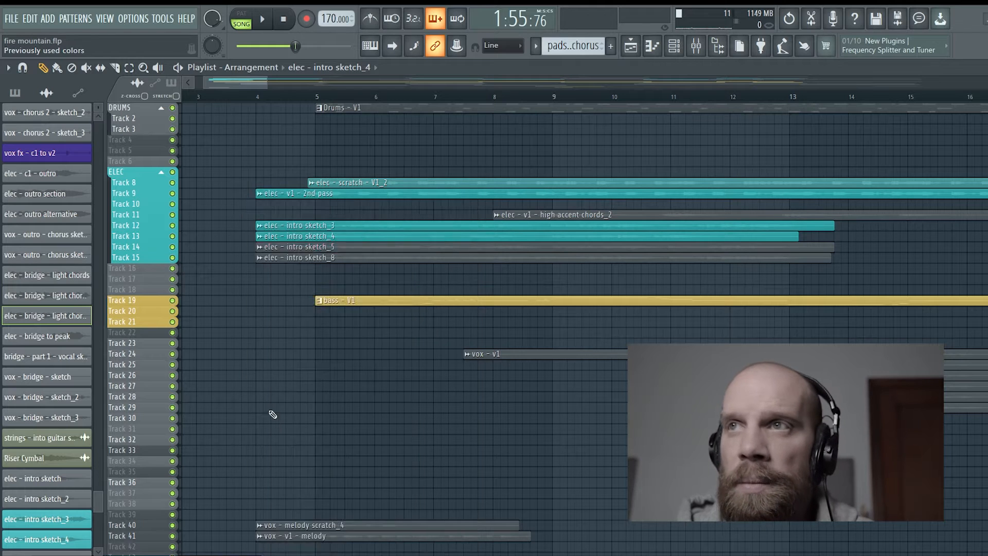
{"action": "right_click", "coordinate": [263, 261]}
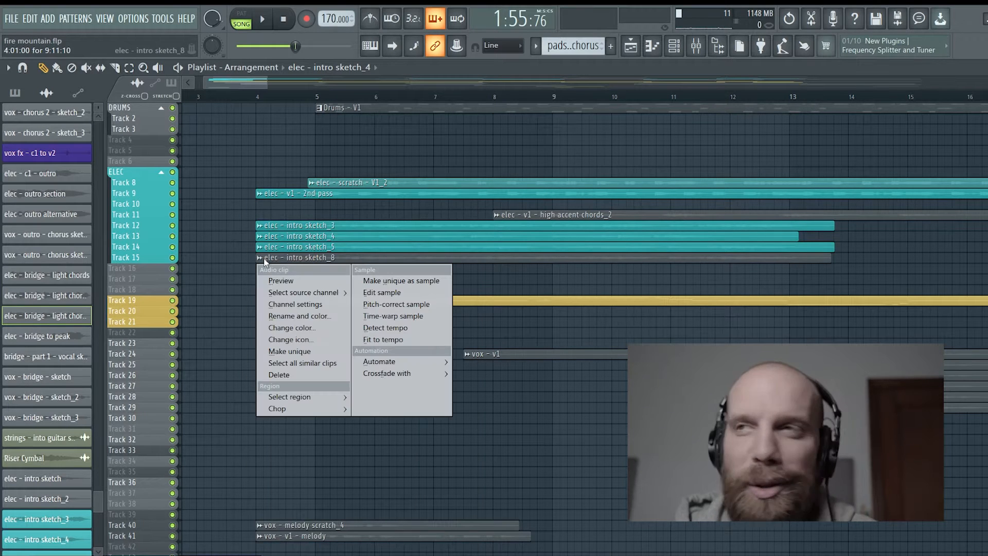
{"action": "left_click", "coordinate": [272, 329]}
{"action": "double_click", "coordinate": [278, 423]}
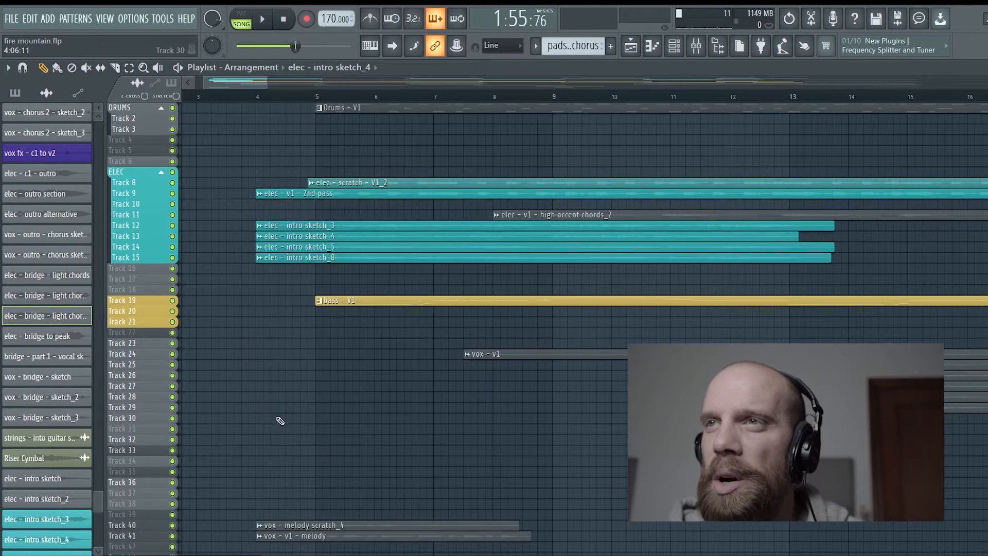
- Color the "elec - v1 - high accent chords_2" clip on Track 11 with the ELEC group's teal
{"action": "left_click", "coordinate": [496, 215]}
{"action": "left_click", "coordinate": [508, 286]}
{"action": "double_click", "coordinate": [515, 424]}
- Color the gray elec clips further along the arrangement teal, including the chorus repass, verse 2 pass and bridge light chords clips
{"action": "left_click_drag", "start_coordinate": [257, 84], "coordinate": [659, 82]}
{"action": "left_click", "coordinate": [287, 194]}
{"action": "left_click", "coordinate": [299, 265]}
{"action": "left_click", "coordinate": [305, 422]}
{"action": "double_click", "coordinate": [305, 422]}
{"action": "right_click", "coordinate": [579, 181]}
{"action": "left_click", "coordinate": [592, 245]}
{"action": "double_click", "coordinate": [600, 424]}
{"action": "left_click", "coordinate": [386, 236]}
{"action": "left_click", "coordinate": [412, 306]}
{"action": "double_click", "coordinate": [419, 423]}
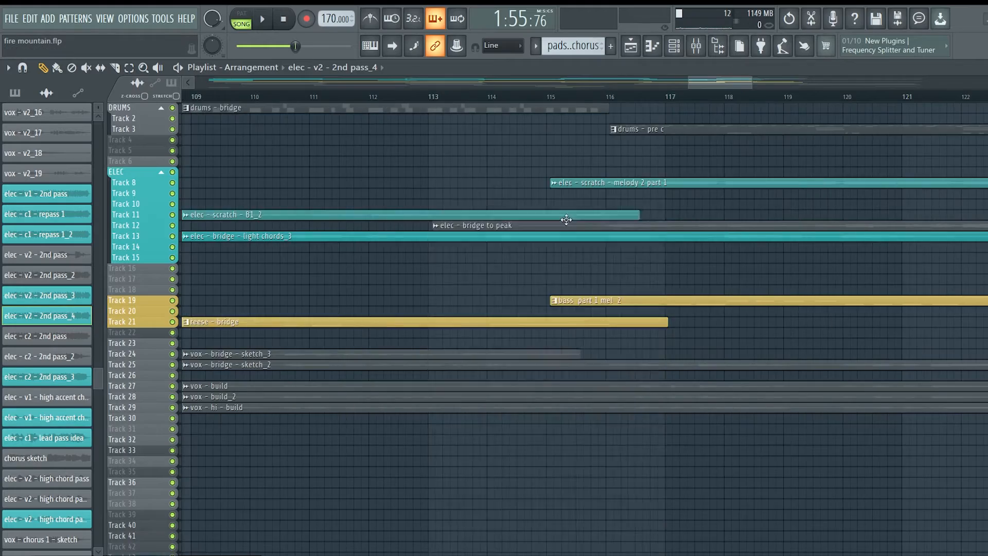
- Color the remaining bridge and outro elec clips teal and the bass - outro chorus clip dark khaki #C8AF59
{"action": "left_click", "coordinate": [756, 205]}
{"action": "left_click", "coordinate": [768, 276]}
{"action": "double_click", "coordinate": [775, 423]}
{"action": "left_click", "coordinate": [772, 301]}
{"action": "left_click", "coordinate": [902, 306]}
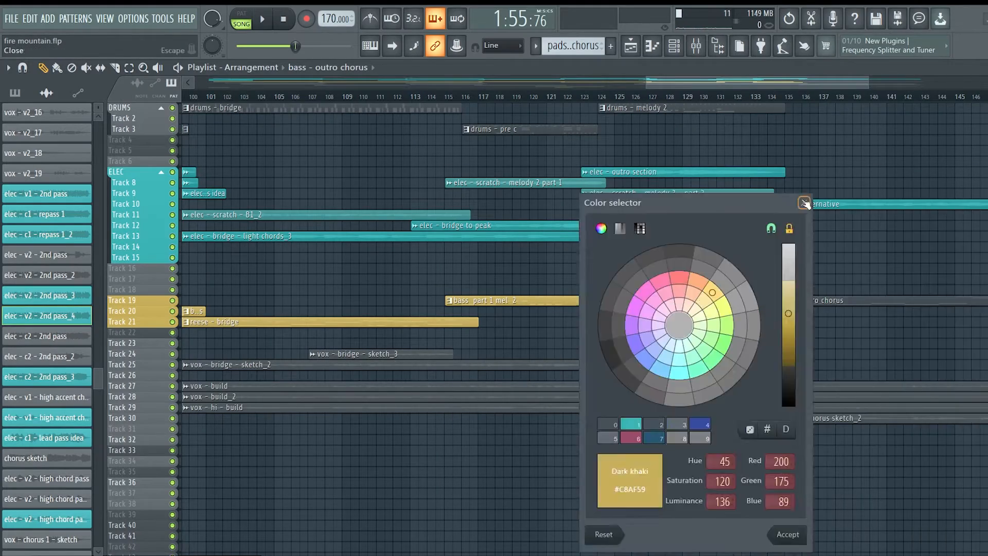
{"action": "left_click", "coordinate": [776, 533]}
- Rename the track holding the strings and pads clips as String/Pads
{"action": "left_click_drag", "start_coordinate": [757, 81], "coordinate": [314, 81]}
{"action": "scroll", "coordinate": [403, 326], "scroll_direction": "down", "scroll_amount": 3}
{"action": "scroll", "coordinate": [137, 248], "scroll_direction": "down", "scroll_amount": 5}
{"action": "right_click", "coordinate": [136, 248]}
{"action": "left_click", "coordinate": [177, 255]}
{"action": "type", "text": "String/Pads"}
{"action": "key", "text": "Return"}
- Rename the first of the effects tracks below String/Pads as FX
{"action": "scroll", "coordinate": [401, 280], "scroll_direction": "down", "scroll_amount": 4}
{"action": "right_click", "coordinate": [140, 241]}
{"action": "left_click", "coordinate": [170, 248]}
{"action": "type", "text": "FX"}
{"action": "key", "text": "Return"}
- Group the track below FX under it, and color the String/Pads clips red and the FX clips purple
{"action": "left_click", "coordinate": [557, 245]}
{"action": "scroll", "coordinate": [452, 249], "scroll_direction": "up", "scroll_amount": 5}
{"action": "scroll", "coordinate": [481, 221], "scroll_direction": "down", "scroll_amount": 4}
{"action": "right_click", "coordinate": [142, 324]}
{"action": "left_click", "coordinate": [178, 281]}
{"action": "left_click", "coordinate": [353, 533]}
{"action": "scroll", "coordinate": [144, 287], "scroll_direction": "up", "scroll_amount": 6}
{"action": "right_click", "coordinate": [143, 286]}
{"action": "scroll", "coordinate": [143, 286], "scroll_direction": "down", "scroll_amount": 4}
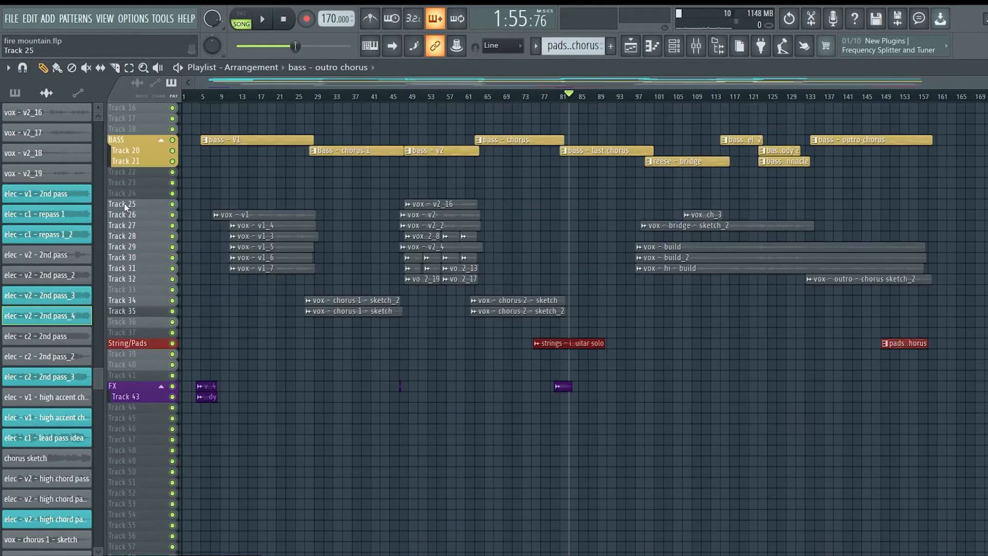
- Rename Track 25 as Lead Vox and group Track 26 under it in the same purple
{"action": "double_click", "coordinate": [125, 202]}
{"action": "type", "text": "Lead Vox"}
{"action": "key", "text": "Return"}
{"action": "scroll", "coordinate": [406, 207], "scroll_direction": "up", "scroll_amount": 3}
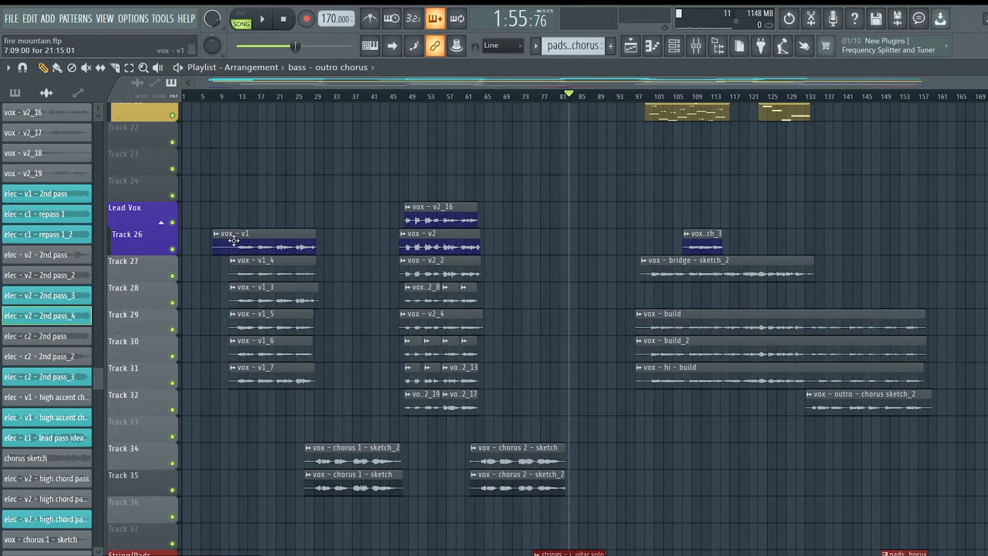
- Preview the verse 1 vocal clips, including vox - v1 and vox - v1_3, to tell lead from background parts
{"action": "left_click_drag", "start_coordinate": [239, 244], "coordinate": [230, 249]}
{"action": "left_click_drag", "start_coordinate": [235, 269], "coordinate": [242, 379]}
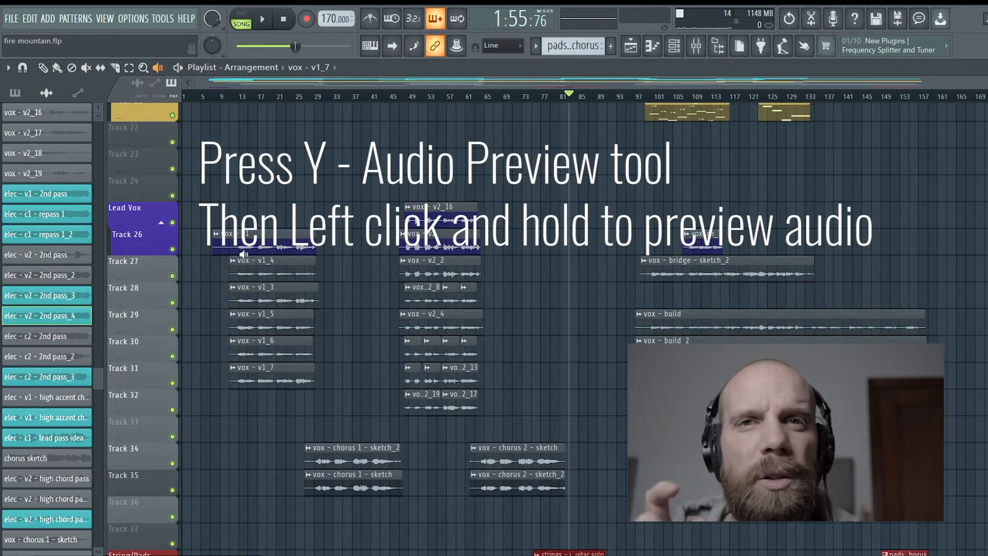
{"action": "left_click_drag", "start_coordinate": [244, 235], "coordinate": [244, 235]}
{"action": "left_click_drag", "start_coordinate": [242, 289], "coordinate": [242, 288]}
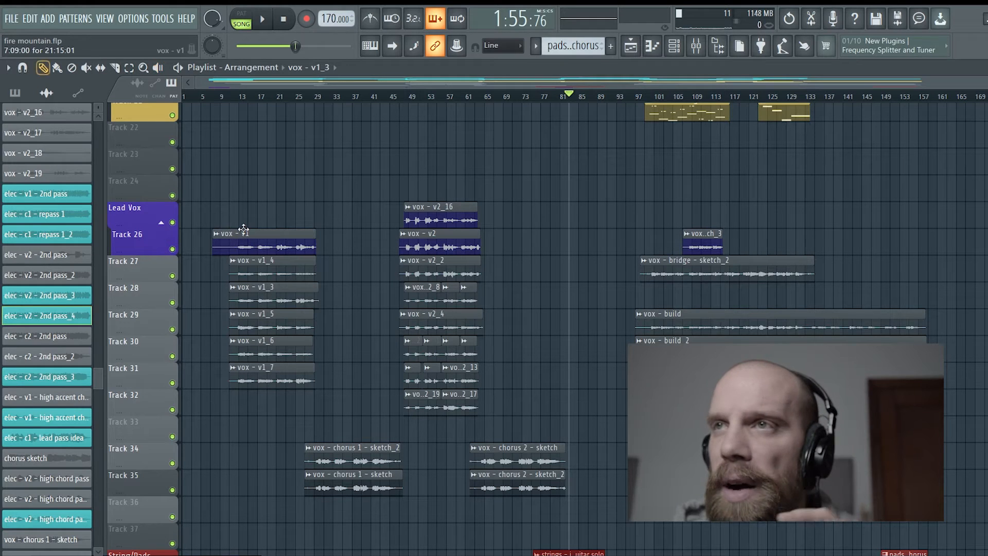
- Move the vox - v1 clip up onto the Lead Vox track
{"action": "left_click", "coordinate": [243, 232]}
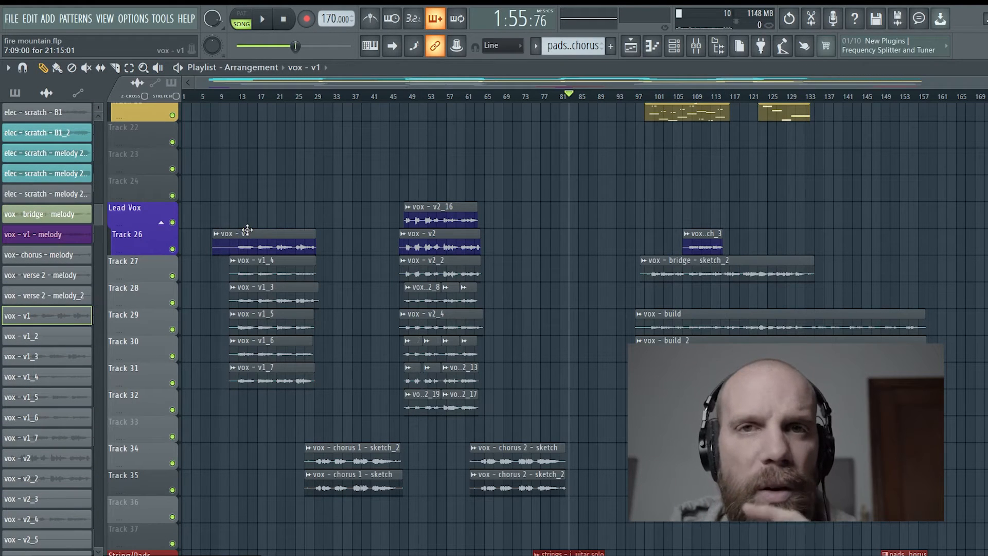
{"action": "left_click", "coordinate": [248, 231]}
{"action": "left_click_drag", "start_coordinate": [251, 227], "coordinate": [252, 227]}
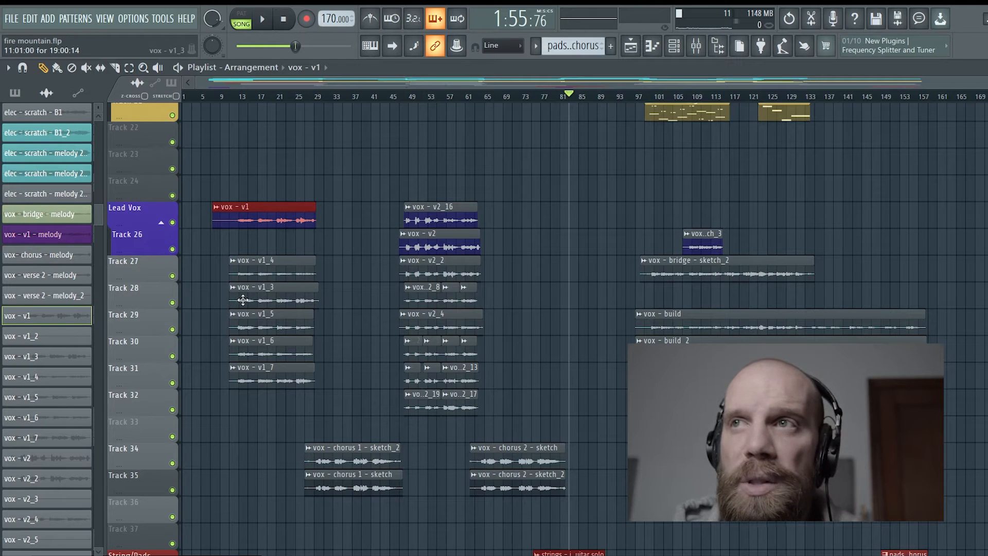
- Move the vox - v1_3 clip up to Track 26 and the vox - v1_4 clip down to Track 28
{"action": "left_click_drag", "start_coordinate": [233, 301], "coordinate": [236, 297]}
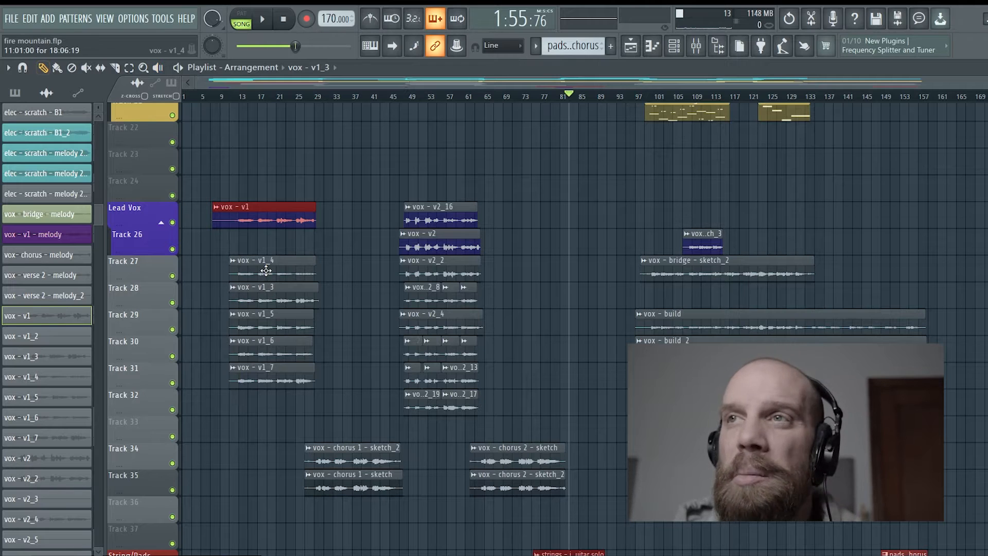
{"action": "left_click", "coordinate": [263, 289]}
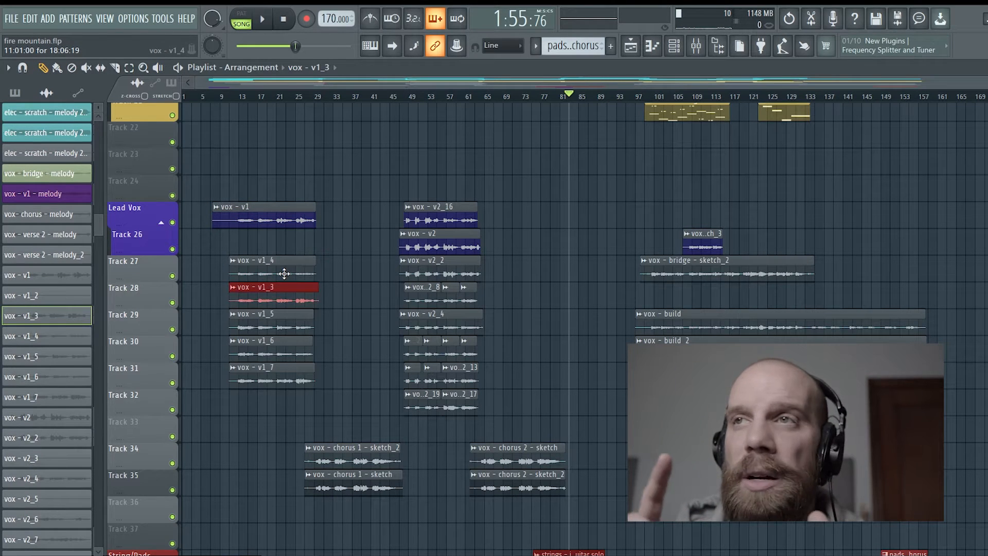
{"action": "left_click", "coordinate": [267, 261]}
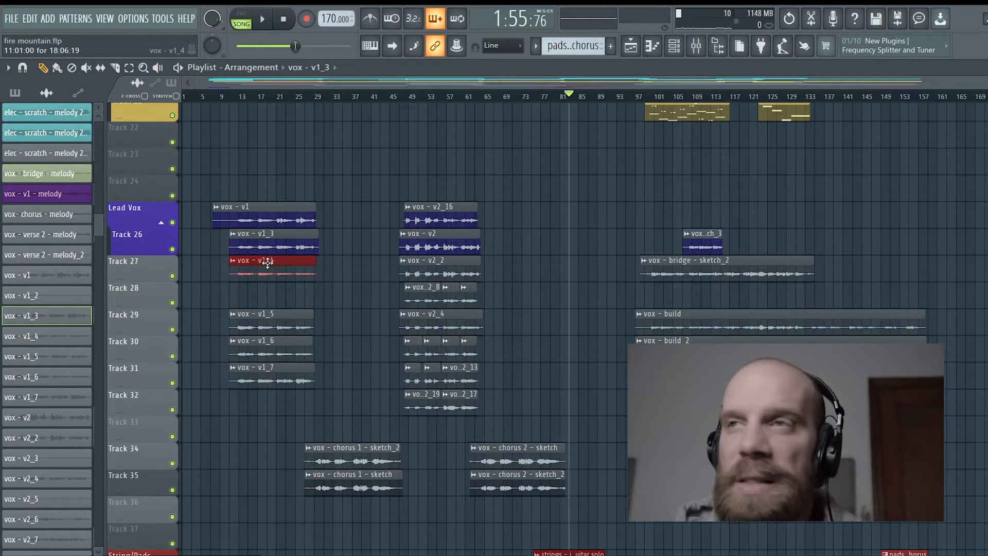
{"action": "key", "text": "shift+Down"}
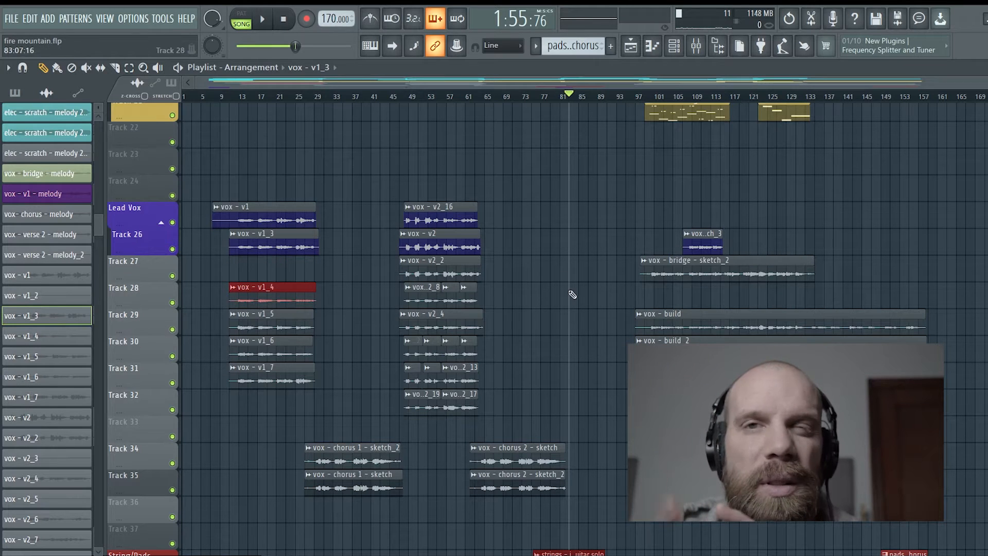
- Preview the vox - v2_16, vox - v2 and vox - v2_2 clips
{"action": "left_click", "coordinate": [430, 220]}
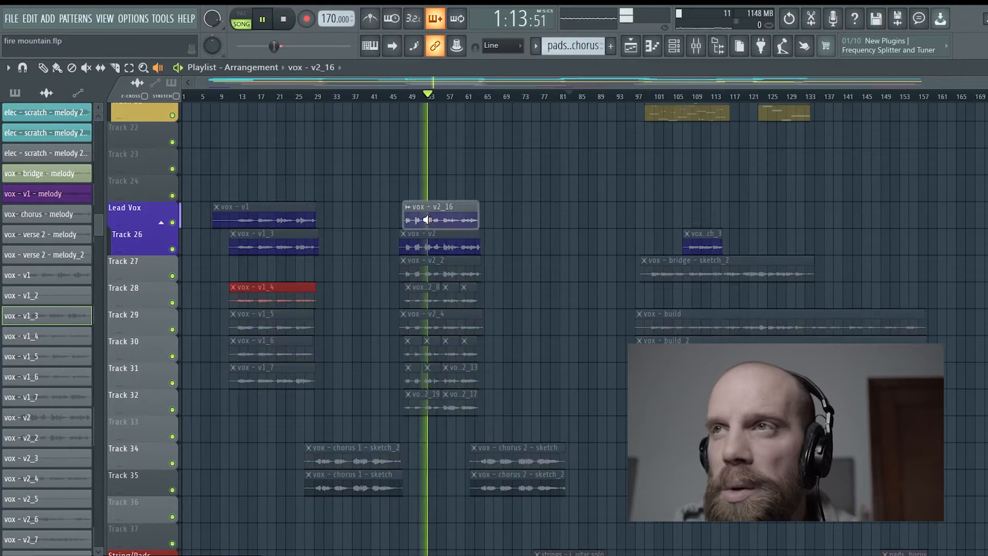
{"action": "left_click", "coordinate": [405, 244]}
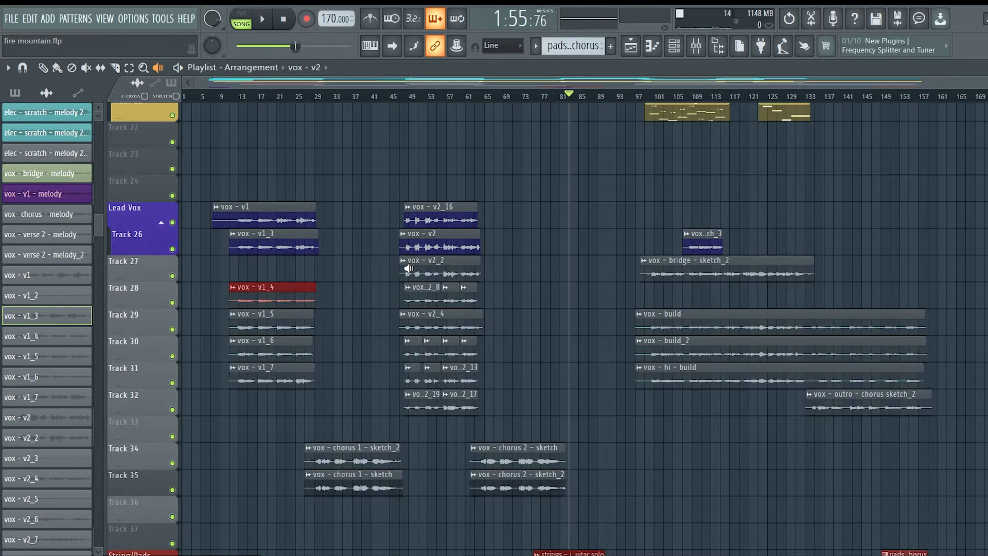
{"action": "left_click", "coordinate": [407, 270]}
- Group Track 27 under Lead Vox, insert an empty track beneath it, and auto-color the group
{"action": "right_click", "coordinate": [134, 260]}
{"action": "right_click", "coordinate": [150, 202]}
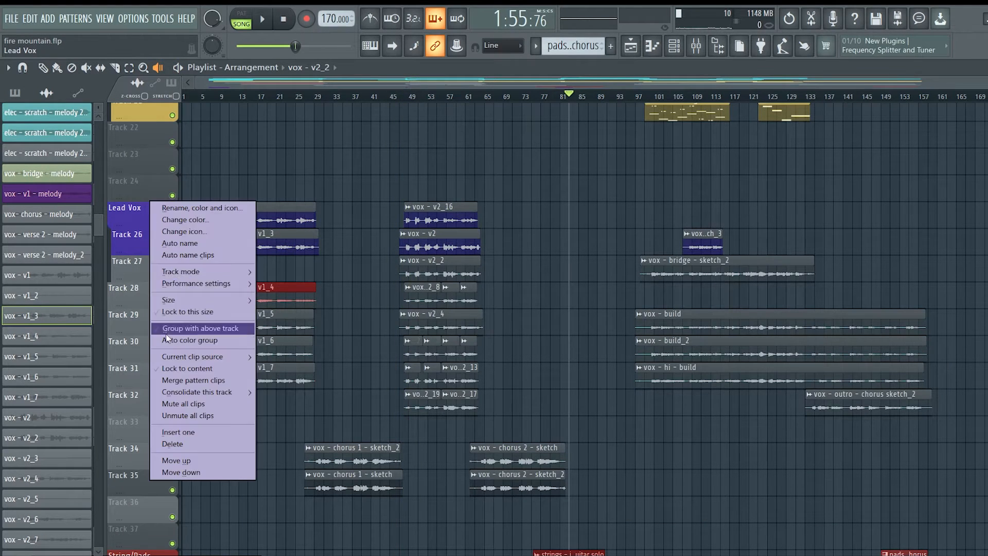
{"action": "left_click", "coordinate": [170, 337]}
- Preview the verse 2 vocal clips below the Lead Vox group and the vox bridge and build clips
{"action": "left_click", "coordinate": [422, 325]}
{"action": "left_click", "coordinate": [415, 354]}
{"action": "left_click", "coordinate": [656, 270]}
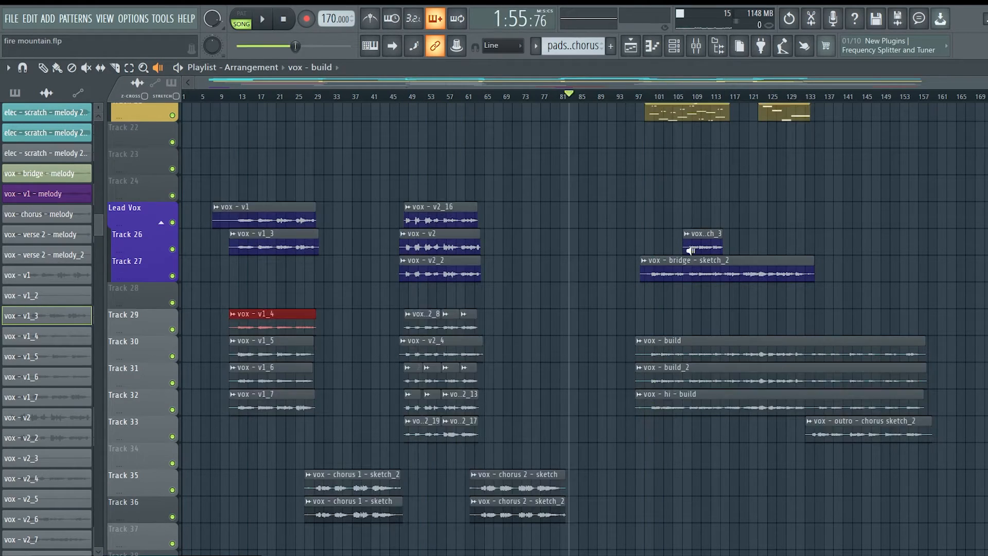
- Move vox - bridge - sketch_3 to Lead Vox, vox - bridge - sketch_2 to Track 26 and vox - build to Track 27
{"action": "key", "text": "p"}
{"action": "left_click_drag", "start_coordinate": [702, 241], "coordinate": [701, 215]}
{"action": "left_click_drag", "start_coordinate": [693, 278], "coordinate": [692, 255]}
{"action": "left_click_drag", "start_coordinate": [693, 352], "coordinate": [692, 272]}
- Move the vox - build_2 clip to Track 28, and group and auto-color that track with Lead Vox
{"action": "key", "text": "y"}
{"action": "left_click", "coordinate": [655, 381]}
{"action": "key", "text": "p"}
{"action": "left_click_drag", "start_coordinate": [668, 366], "coordinate": [668, 287]}
{"action": "right_click", "coordinate": [145, 288]}
{"action": "right_click", "coordinate": [146, 203]}
{"action": "left_click", "coordinate": [185, 340]}
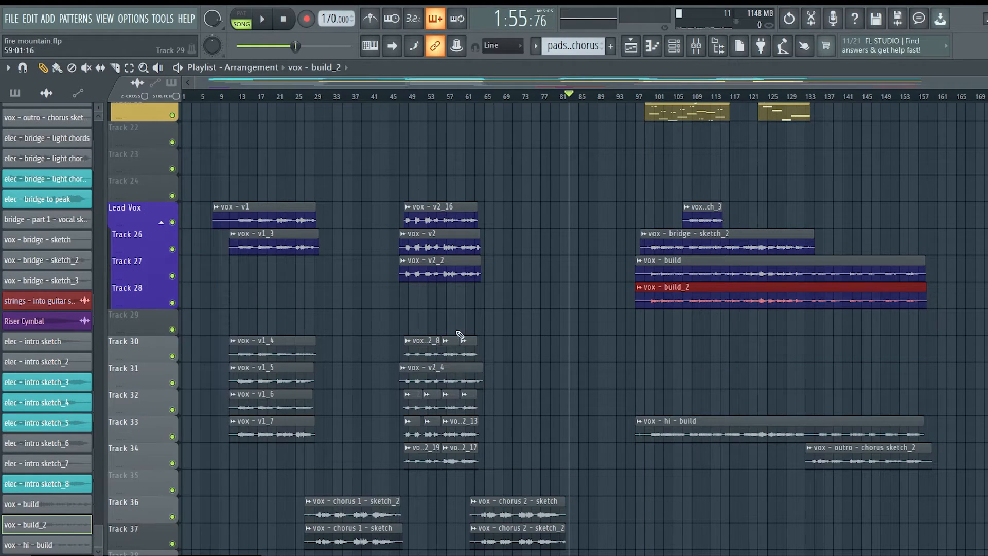
- Move the vox - hi - build clip up to Track 30, in line with the background vocal clips
{"action": "left_click_drag", "start_coordinate": [465, 81], "coordinate": [565, 83]}
{"action": "scroll", "coordinate": [674, 257], "scroll_direction": "down", "scroll_amount": 2}
{"action": "scroll", "coordinate": [695, 308], "scroll_direction": "up", "scroll_amount": 1}
{"action": "key", "text": "y"}
{"action": "left_click", "coordinate": [710, 351]}
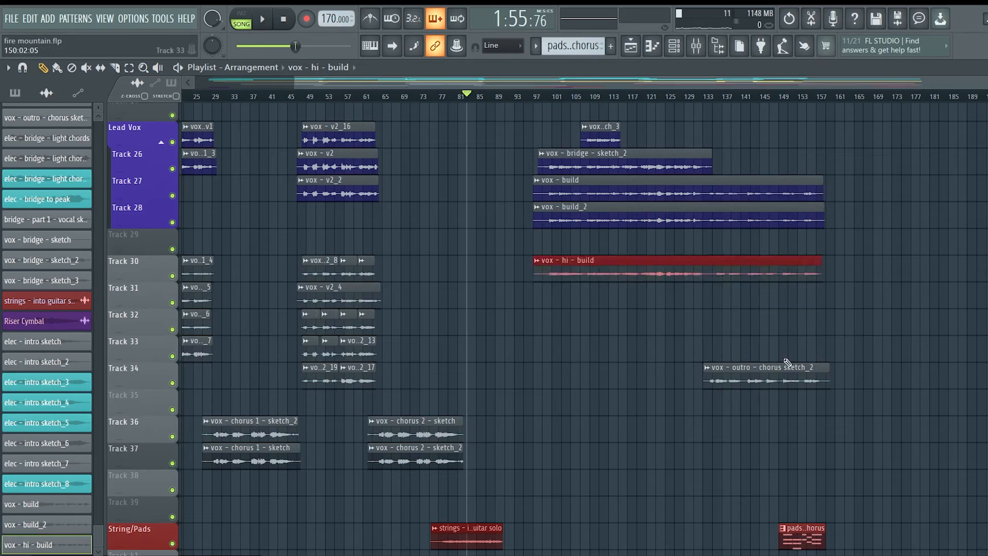
- Rename Track 30 as BGVs, group Tracks 31 to 34 under it, and move vox - outro - chorus sketch_2 to Track 31
{"action": "key", "text": "F2"}
{"action": "type", "text": "BGVs"}
{"action": "key", "text": "Return"}
{"action": "key", "text": "p"}
{"action": "scroll", "coordinate": [338, 340], "scroll_direction": "up", "scroll_amount": 3}
{"action": "scroll", "coordinate": [338, 340], "scroll_direction": "down", "scroll_amount": 3}
- Move the vox chorus 1 and chorus 2 sketch clips to Tracks 28 and 29, and group Track 29 under Lead Vox
{"action": "left_click_drag", "start_coordinate": [199, 412], "coordinate": [309, 458]}
{"action": "left_click_drag", "start_coordinate": [247, 422], "coordinate": [247, 207]}
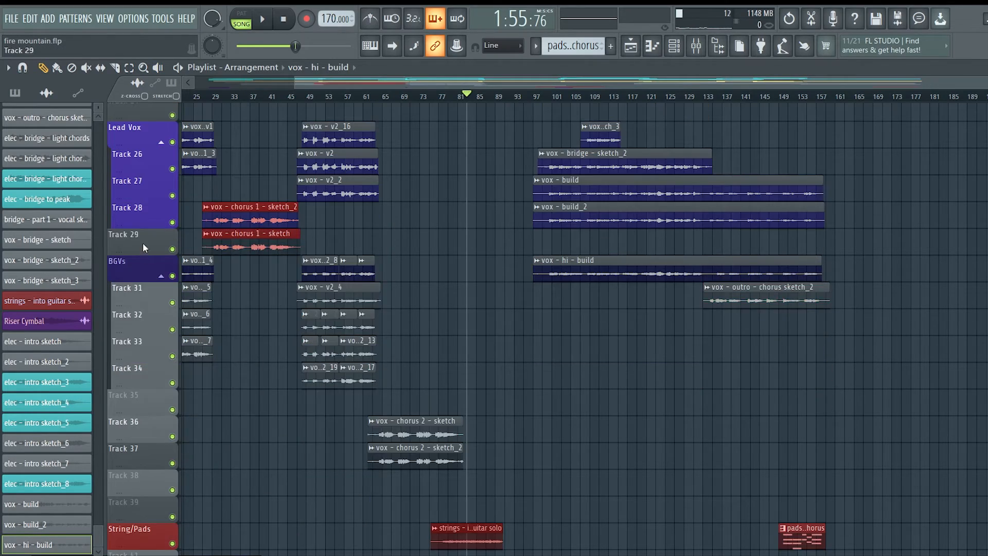
{"action": "right_click", "coordinate": [146, 247]}
{"action": "left_click_drag", "start_coordinate": [411, 449], "coordinate": [411, 207]}
- Auto-color the tracks in the BGVs group with its dark purple
{"action": "scroll", "coordinate": [406, 233], "scroll_direction": "down", "scroll_amount": 6}
{"action": "right_click", "coordinate": [149, 165]}
{"action": "scroll", "coordinate": [212, 276], "scroll_direction": "up", "scroll_amount": 11}
{"action": "scroll", "coordinate": [213, 276], "scroll_direction": "up", "scroll_amount": 3}
- Color the verse 1, chorus 1 and verse 2 clips in the Lead Vox group with its purple
{"action": "left_click", "coordinate": [216, 261]}
{"action": "left_click", "coordinate": [251, 287]}
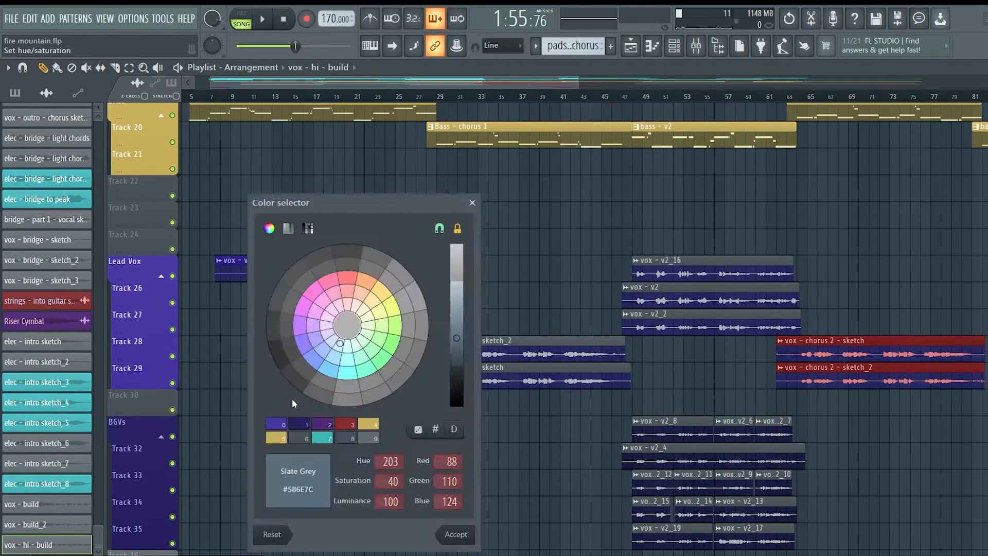
{"action": "left_click", "coordinate": [276, 422]}
{"action": "left_click", "coordinate": [418, 340]}
{"action": "left_click", "coordinate": [637, 260]}
{"action": "left_click", "coordinate": [642, 422]}
- Color the vox chorus 2, bridge and build clips with the Lead Vox purple
{"action": "scroll", "coordinate": [641, 340], "scroll_direction": "right", "scroll_amount": 4}
{"action": "left_click", "coordinate": [466, 367]}
{"action": "scroll", "coordinate": [571, 330], "scroll_direction": "right", "scroll_amount": 6}
{"action": "left_click", "coordinate": [615, 287]}
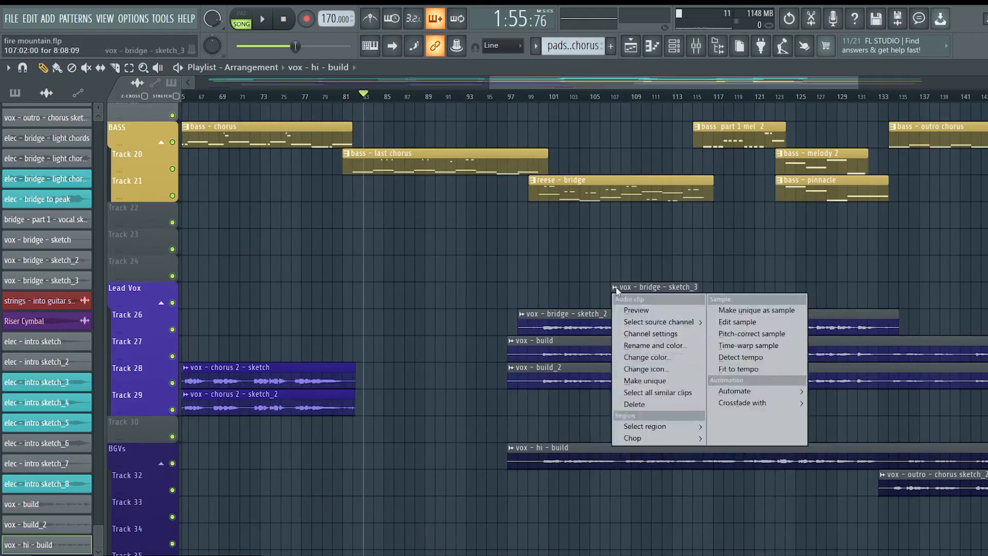
{"action": "left_click", "coordinate": [651, 357]}
{"action": "left_click", "coordinate": [537, 435]}
{"action": "left_click", "coordinate": [714, 534]}
- Color the BGVs clips vox - v1_4 to vox - v1_7, vox - v2_8 and vox - v2_6 dark purple
{"action": "scroll", "coordinate": [514, 330], "scroll_direction": "down", "scroll_amount": 8}
{"action": "left_click", "coordinate": [397, 534]}
{"action": "left_click", "coordinate": [190, 314]}
{"action": "left_click", "coordinate": [570, 234]}
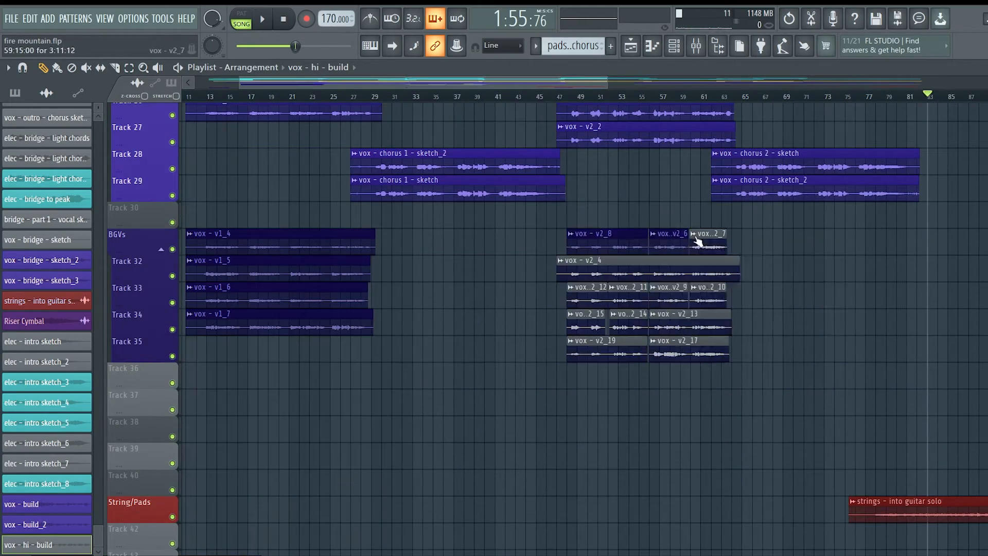
- Color the remaining BGVs clips dark purple, including the other verse 2 clips, vox - hi - build and vox - outro - chorus sketch_2
{"action": "left_click", "coordinate": [561, 260]}
{"action": "left_click", "coordinate": [611, 287]}
{"action": "left_click", "coordinate": [643, 357]}
{"action": "left_click", "coordinate": [612, 314]}
{"action": "left_click", "coordinate": [643, 383]}
{"action": "scroll", "coordinate": [820, 328], "scroll_direction": "down", "scroll_amount": 1}
{"action": "scroll", "coordinate": [820, 329], "scroll_direction": "down", "scroll_amount": 5}
{"action": "scroll", "coordinate": [371, 319], "scroll_direction": "up", "scroll_amount": 3}
{"action": "scroll", "coordinate": [301, 320], "scroll_direction": "down", "scroll_amount": 4}
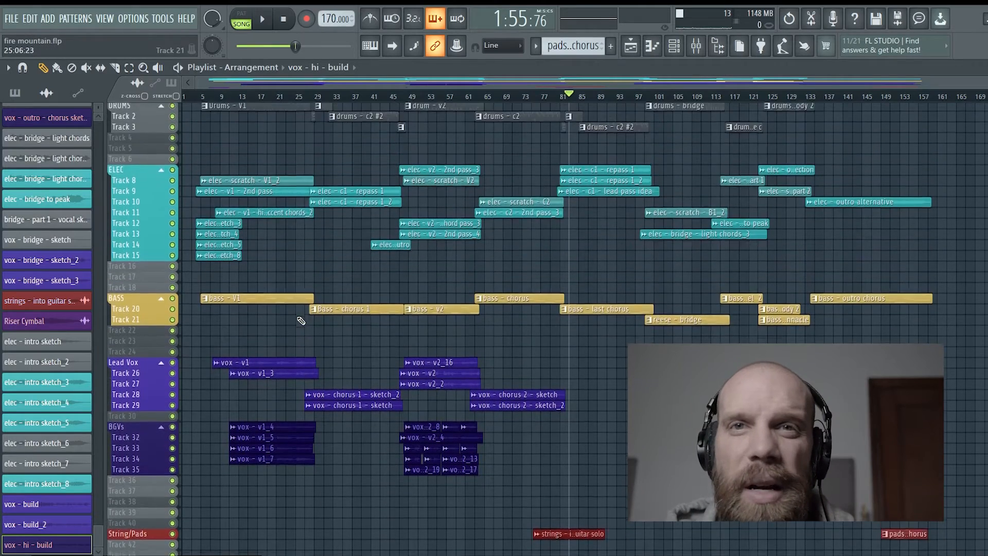
- Delete three of the empty tracks between the BGVs group and String/Pads
{"action": "scroll", "coordinate": [161, 315], "scroll_direction": "up", "scroll_amount": 4}
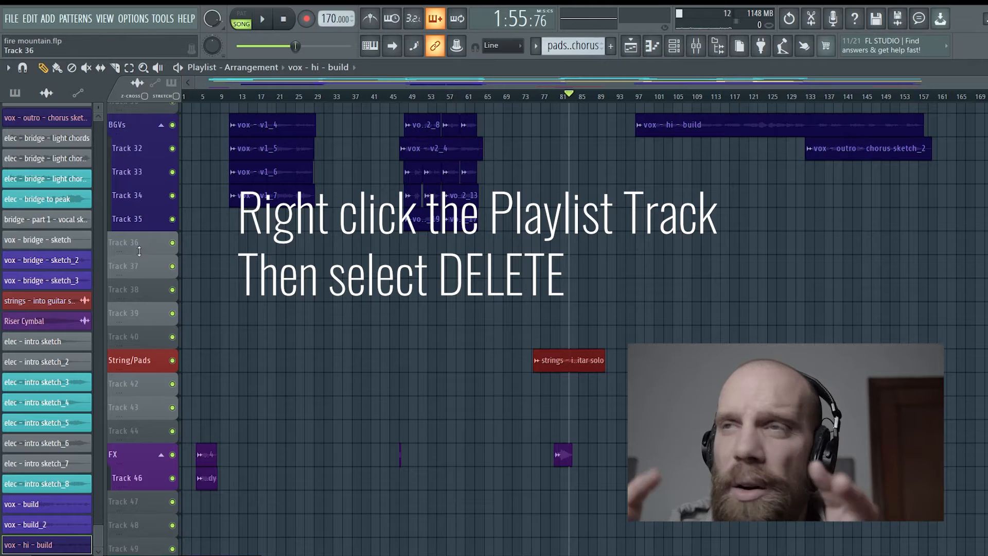
{"action": "right_click", "coordinate": [136, 266]}
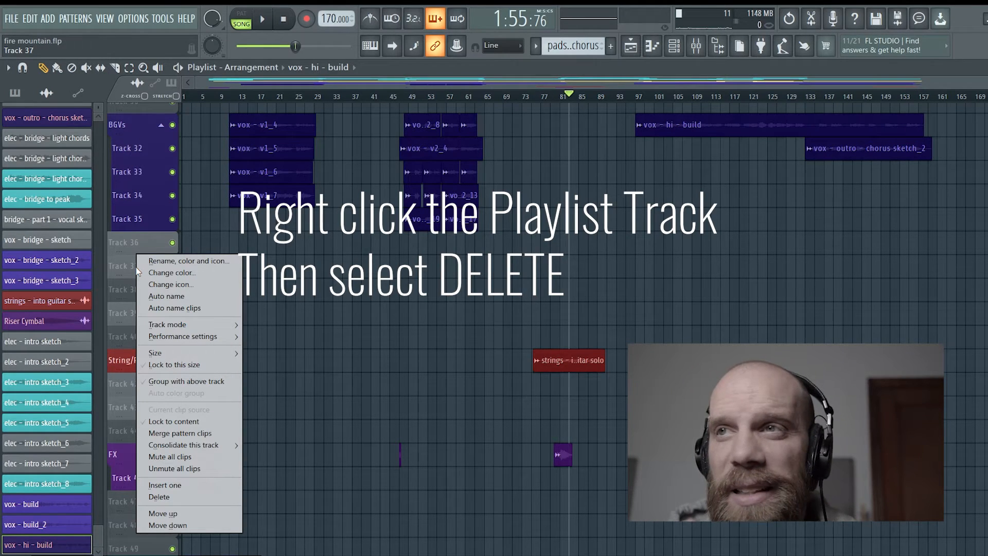
{"action": "left_click", "coordinate": [159, 496]}
{"action": "key", "text": "Return"}
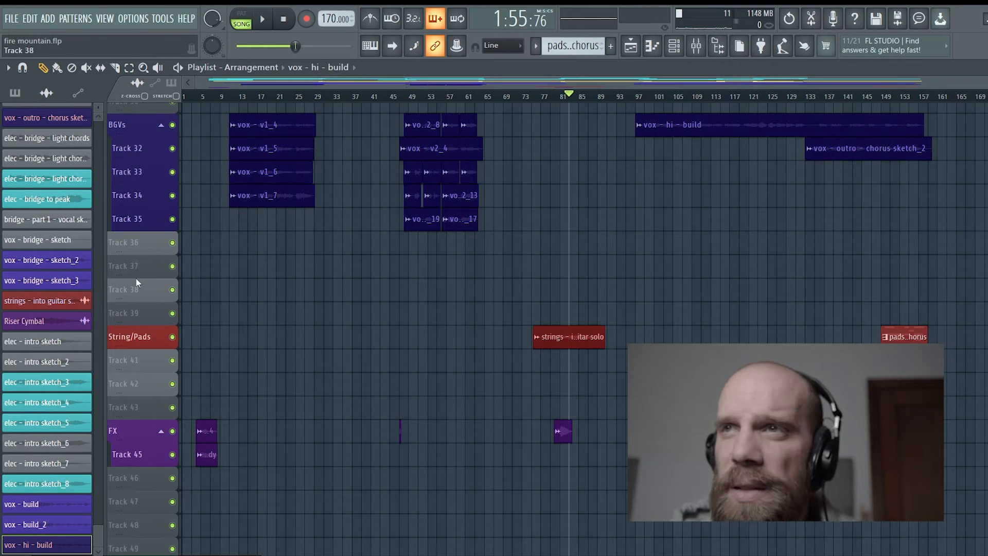
{"action": "right_click", "coordinate": [137, 264]}
{"action": "key", "text": "Delete"}
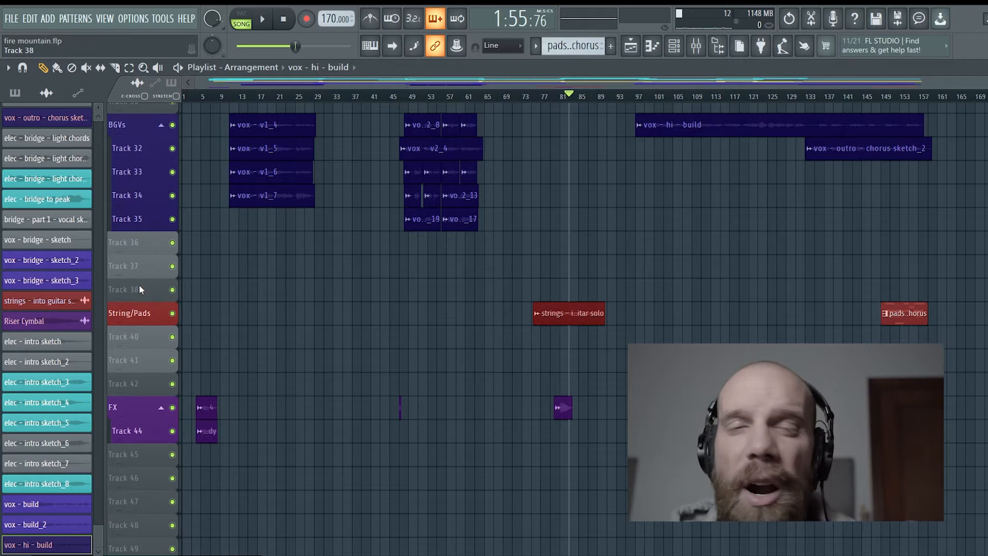
{"action": "right_click", "coordinate": [139, 287]}
{"action": "key", "text": "Delete"}
- Delete the empty Track 41 directly above the FX group
{"action": "scroll", "coordinate": [438, 265], "scroll_direction": "down", "scroll_amount": 3}
{"action": "scroll", "coordinate": [437, 265], "scroll_direction": "up", "scroll_amount": 1}
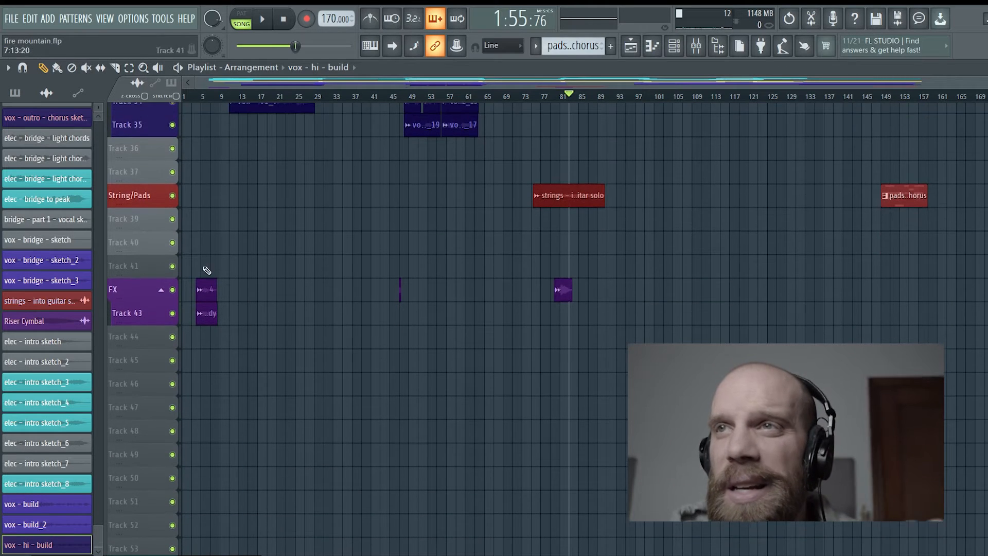
{"action": "right_click", "coordinate": [147, 267]}
{"action": "key", "text": "Delete"}
{"action": "scroll", "coordinate": [525, 247], "scroll_direction": "up", "scroll_amount": 5}
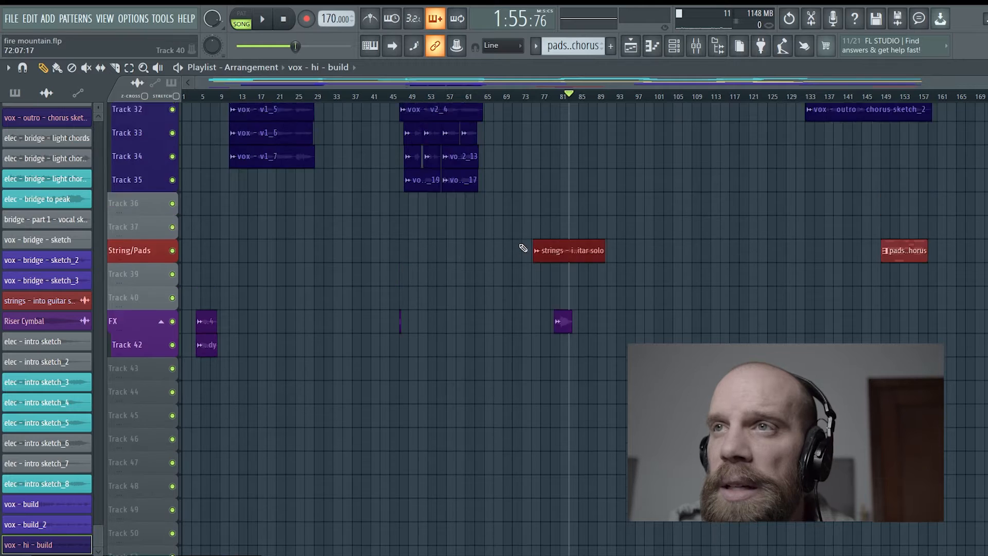
{"action": "scroll", "coordinate": [592, 238], "scroll_direction": "down", "scroll_amount": 3}
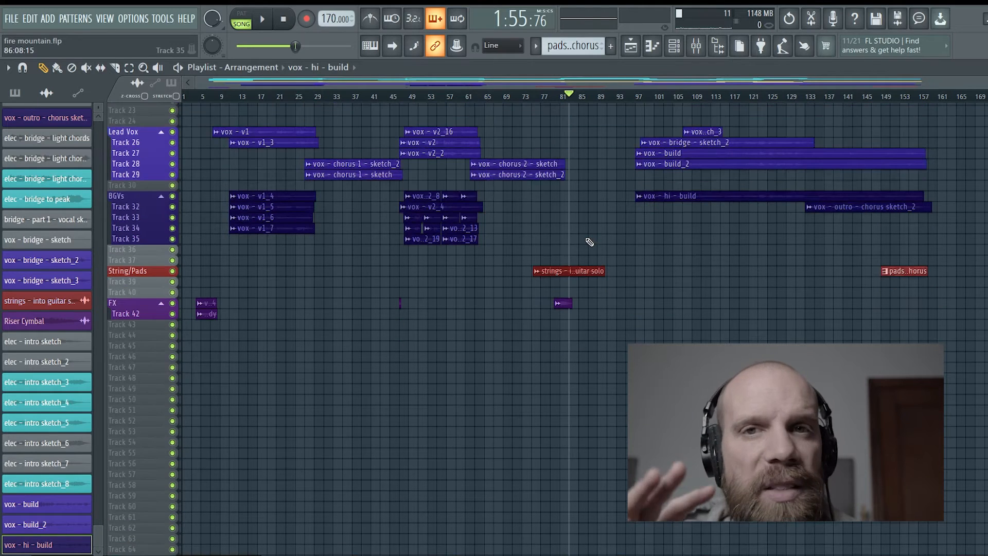
- Insert an empty track below the BGVs group and delete it again
{"action": "scroll", "coordinate": [311, 262], "scroll_direction": "up", "scroll_amount": 11}
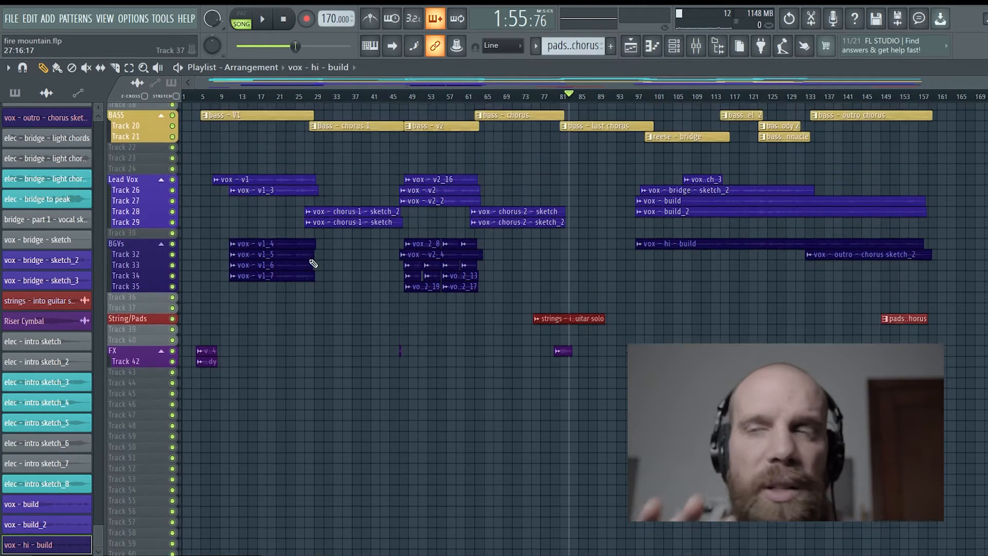
{"action": "right_click", "coordinate": [150, 366]}
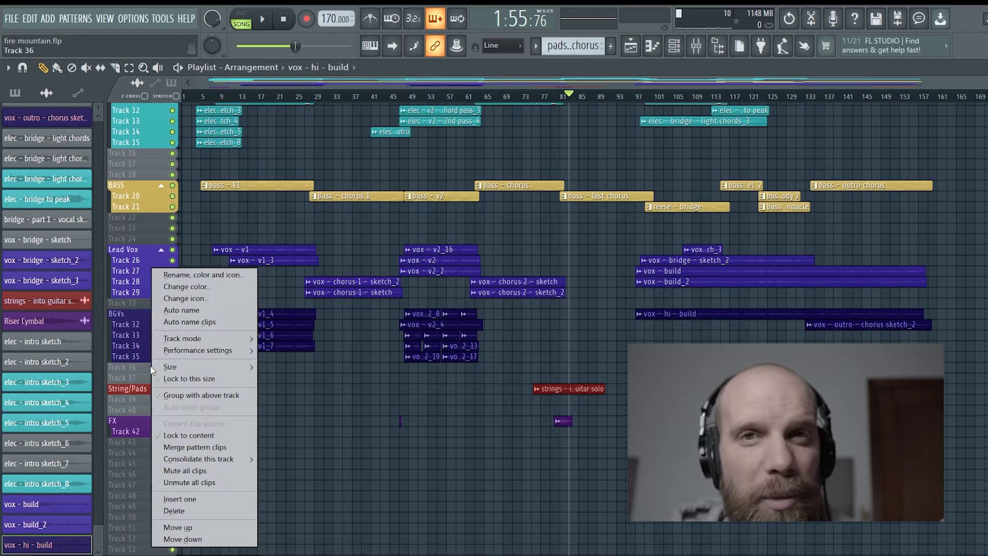
{"action": "key", "text": "Insert"}
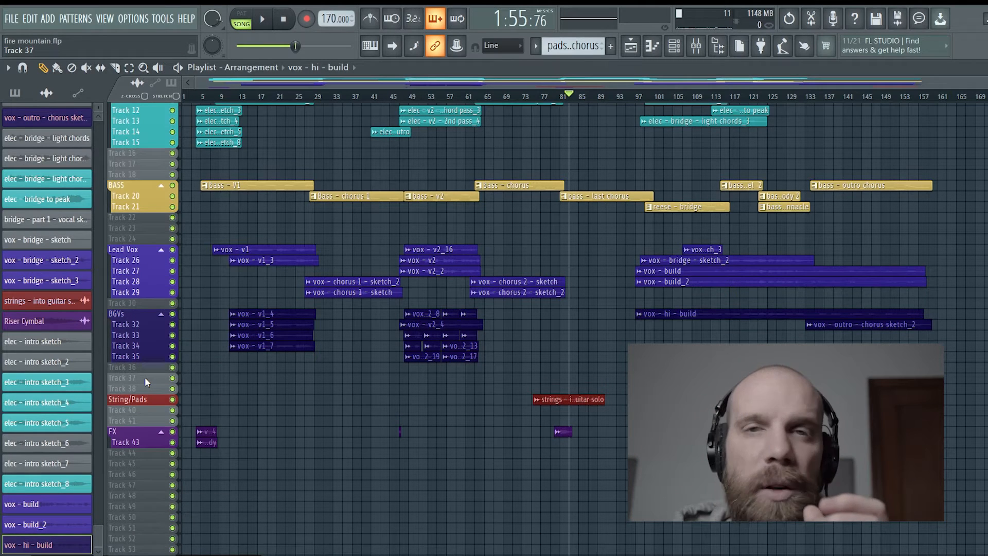
{"action": "right_click", "coordinate": [145, 381]}
{"action": "left_click", "coordinate": [168, 511]}
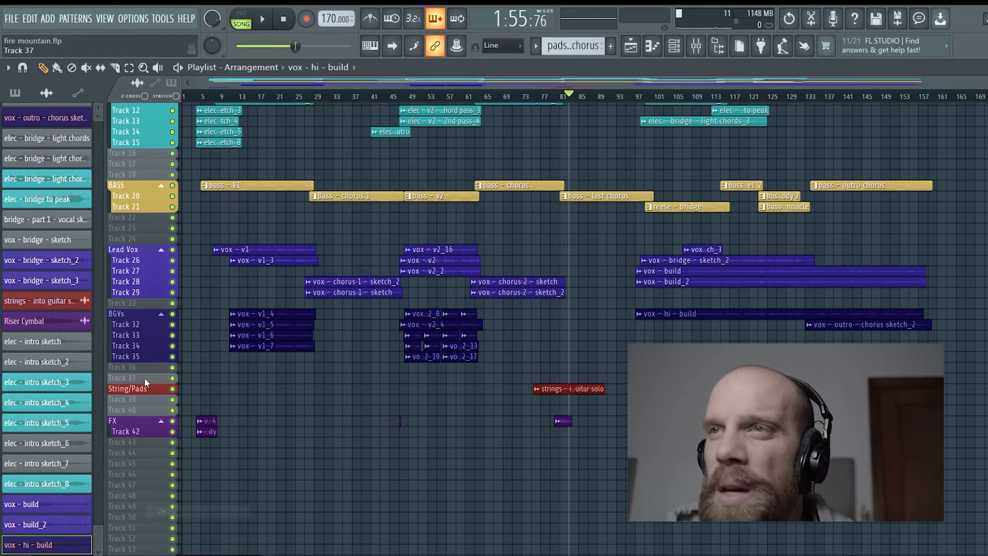
- Delete the spare empty Track 37 directly above String/Pads to even out the spacing between groups
{"action": "right_click", "coordinate": [144, 378]}
{"action": "left_click", "coordinate": [168, 511]}
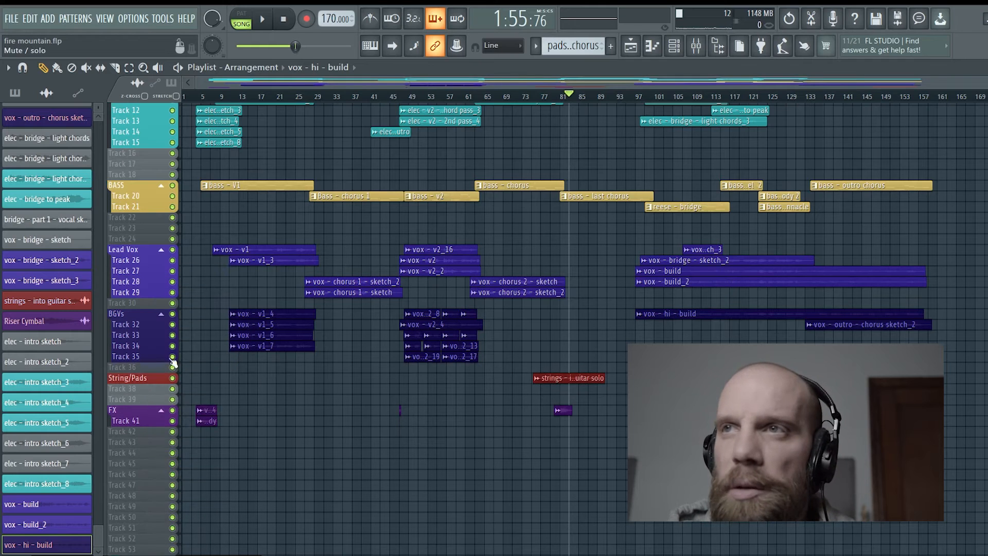
{"action": "right_click", "coordinate": [149, 389]}
{"action": "left_click", "coordinate": [178, 499]}
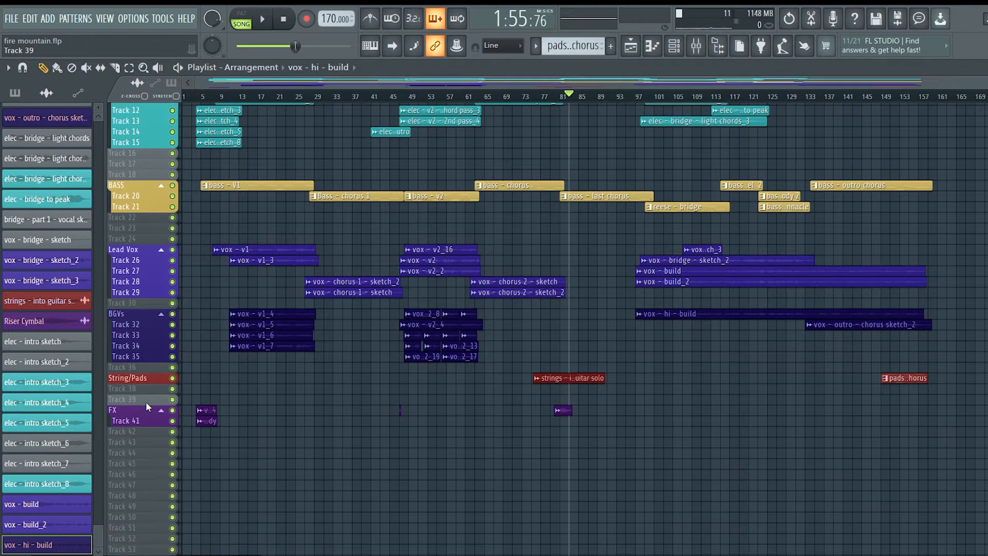
- Delete the surplus empty tracks between the instrument groups so a single empty track separates each pair
{"action": "scroll", "coordinate": [146, 401], "scroll_direction": "up", "scroll_amount": 5}
{"action": "right_click", "coordinate": [164, 271]}
{"action": "left_click", "coordinate": [186, 441]}
{"action": "right_click", "coordinate": [156, 276]}
{"action": "left_click", "coordinate": [181, 452]}
{"action": "right_click", "coordinate": [153, 153]}
{"action": "left_click", "coordinate": [176, 330]}
{"action": "scroll", "coordinate": [302, 308], "scroll_direction": "down", "scroll_amount": 6}
{"action": "scroll", "coordinate": [302, 307], "scroll_direction": "up", "scroll_amount": 6}
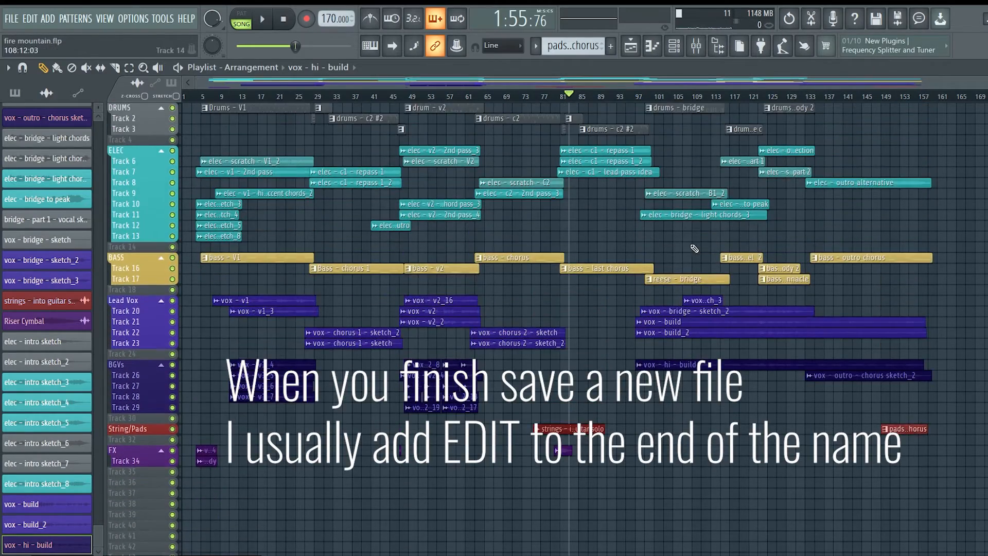
- Save the project as a new file named "fire mountain - Edit"
{"action": "key", "text": "ctrl+shift+s"}
{"action": "type", "text": "- Edit"}
{"action": "key", "text": "Return"}
- Open the Channel rack and set its display filter to All
{"action": "key", "text": "F9"}
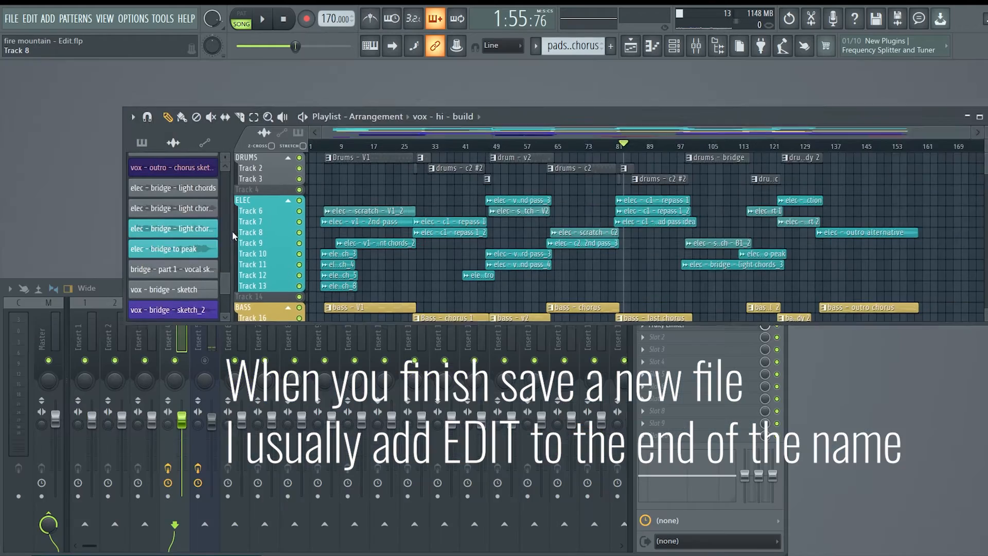
{"action": "scroll", "coordinate": [80, 257], "scroll_direction": "down", "scroll_amount": 5}
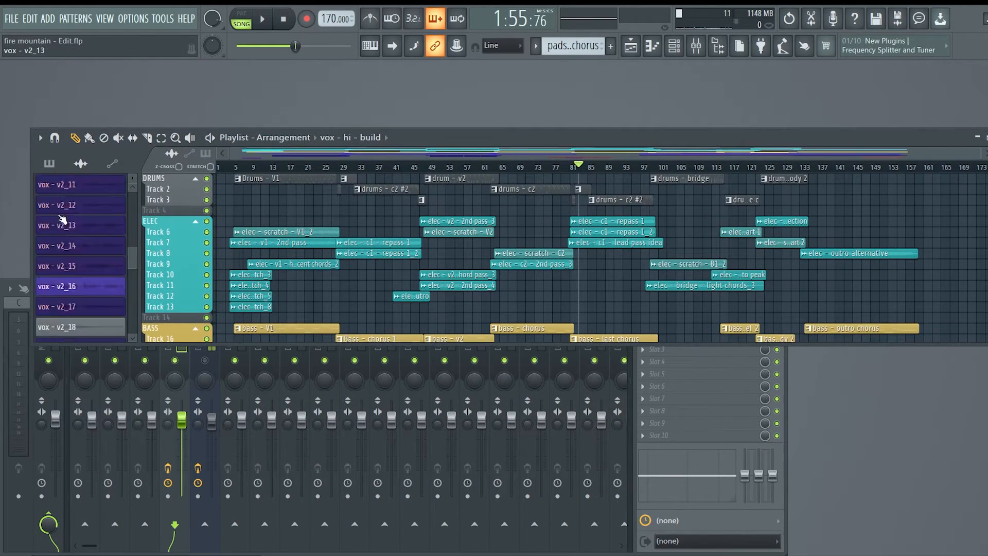
{"action": "key", "text": "F9"}
{"action": "key", "text": "F6"}
{"action": "scroll", "coordinate": [142, 202], "scroll_direction": "down", "scroll_amount": 10}
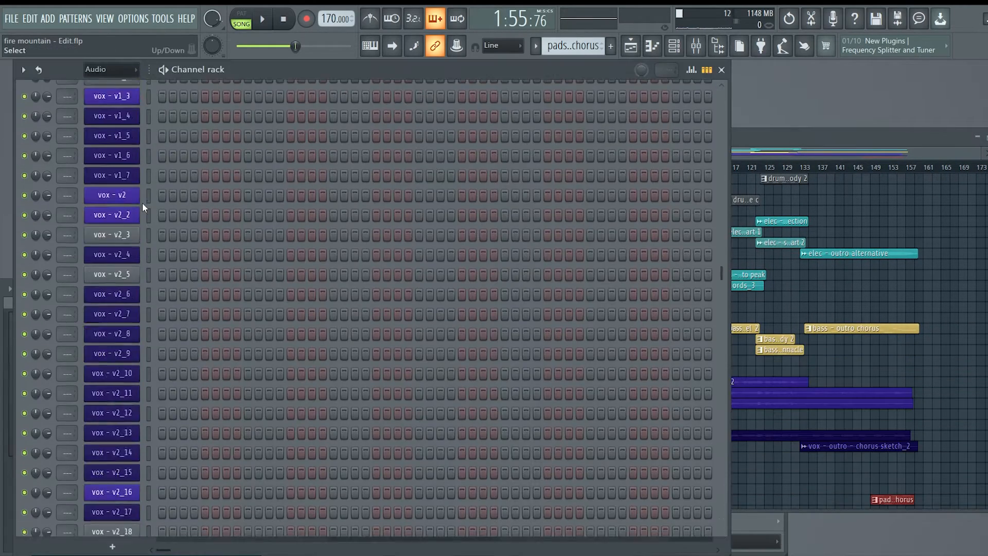
{"action": "scroll", "coordinate": [144, 338], "scroll_direction": "up", "scroll_amount": 15}
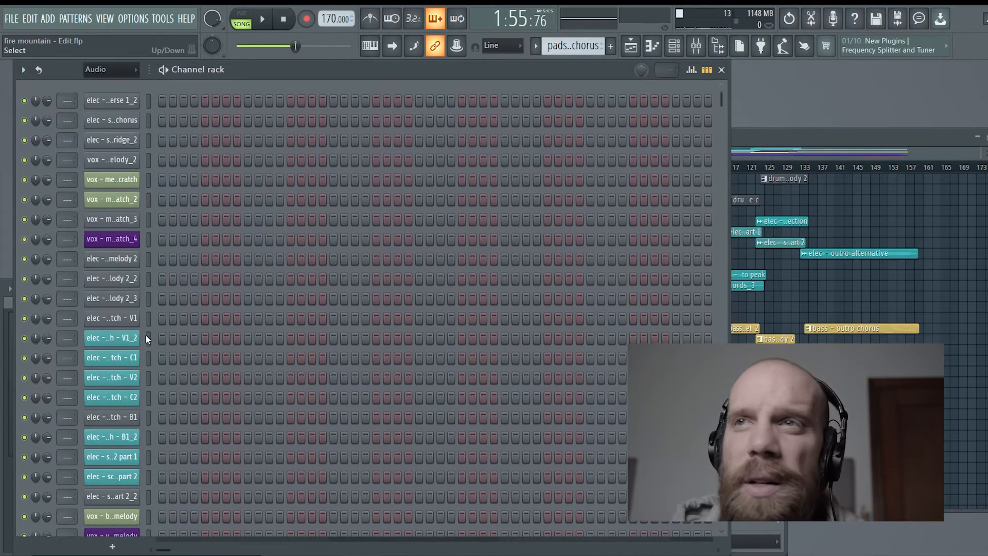
{"action": "left_click", "coordinate": [131, 69]}
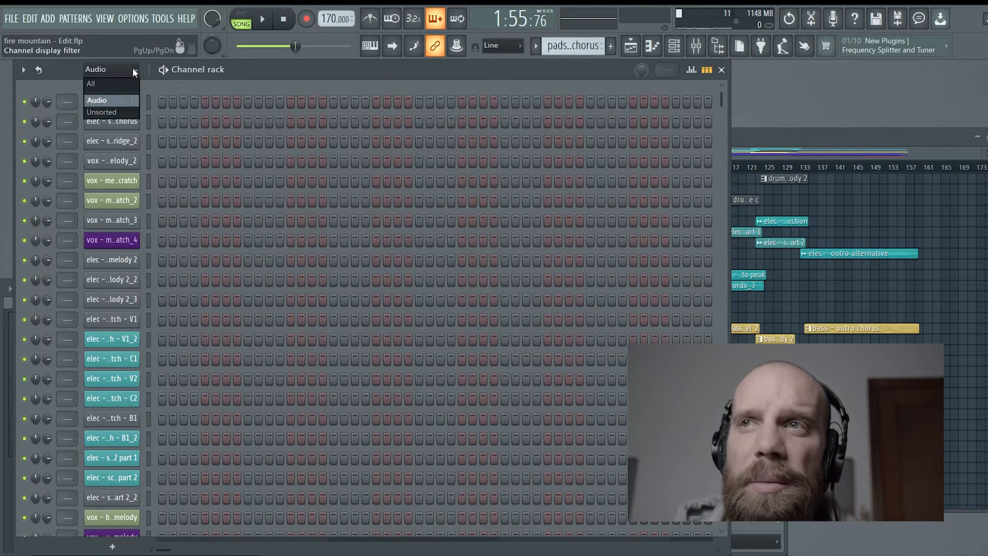
{"action": "left_click", "coordinate": [122, 87]}
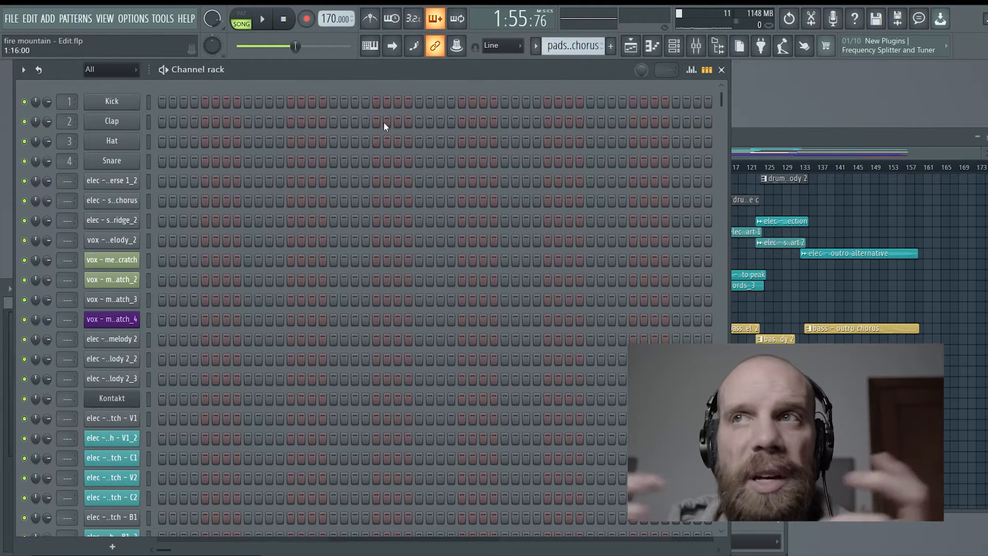
- Purge the unused audio clips from the project
{"action": "left_click", "coordinate": [773, 134]}
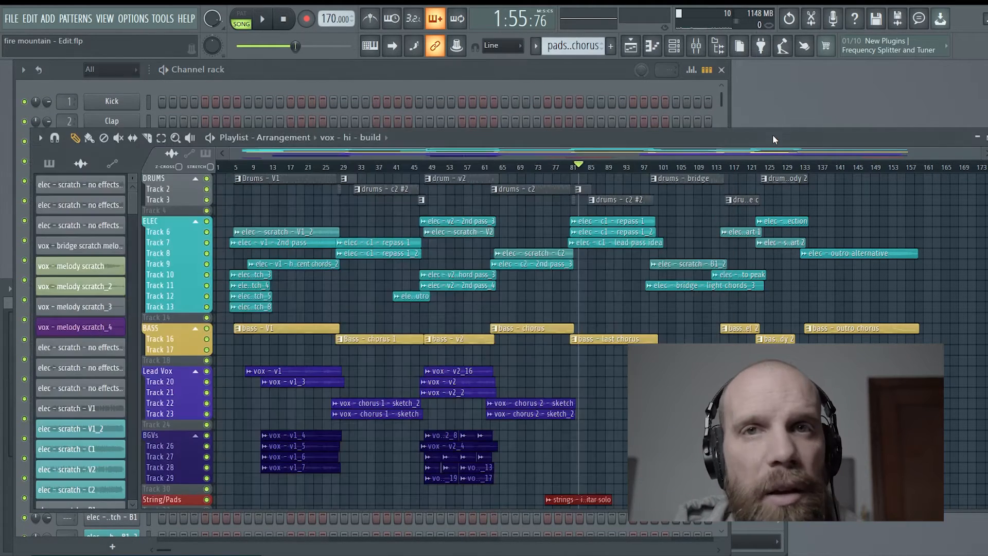
{"action": "left_click", "coordinate": [135, 19]}
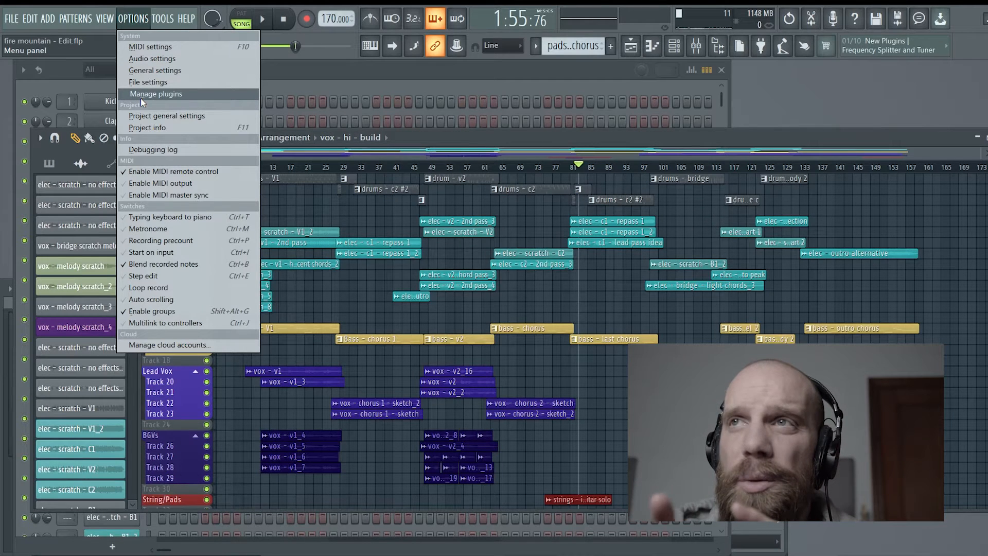
{"action": "left_click", "coordinate": [166, 21]}
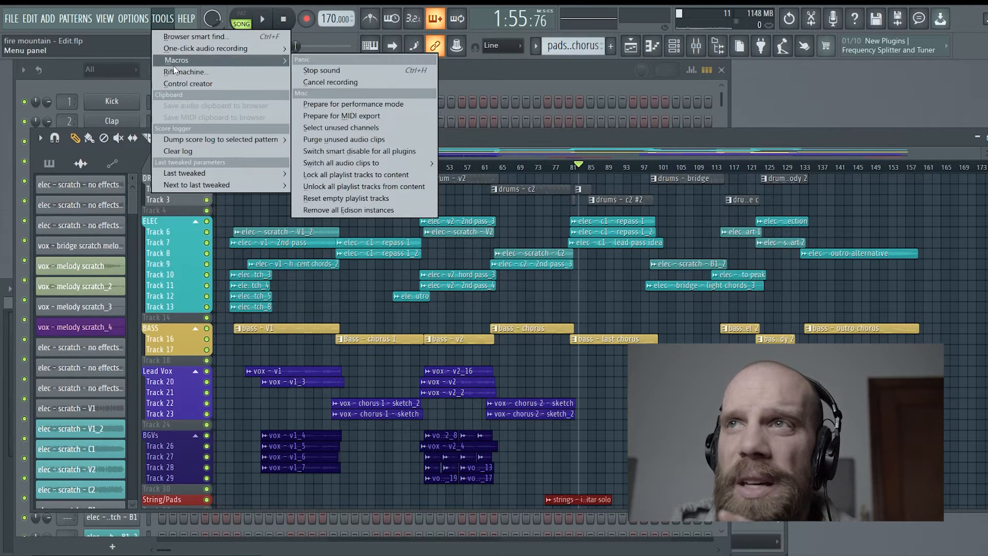
{"action": "left_click", "coordinate": [311, 138]}
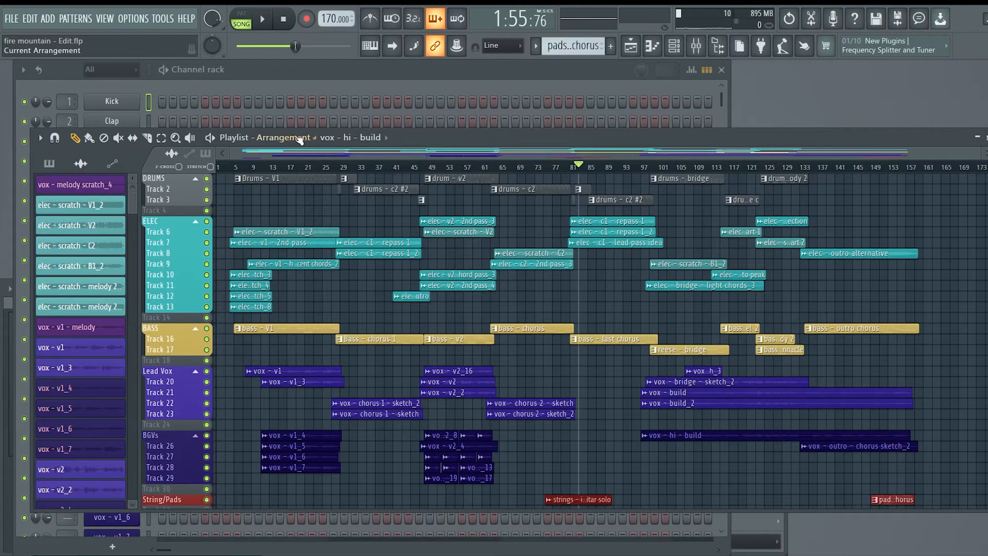
- Bring the Channel rack forward and move the Kontakt channel up directly below Snare
{"action": "left_click", "coordinate": [272, 107]}
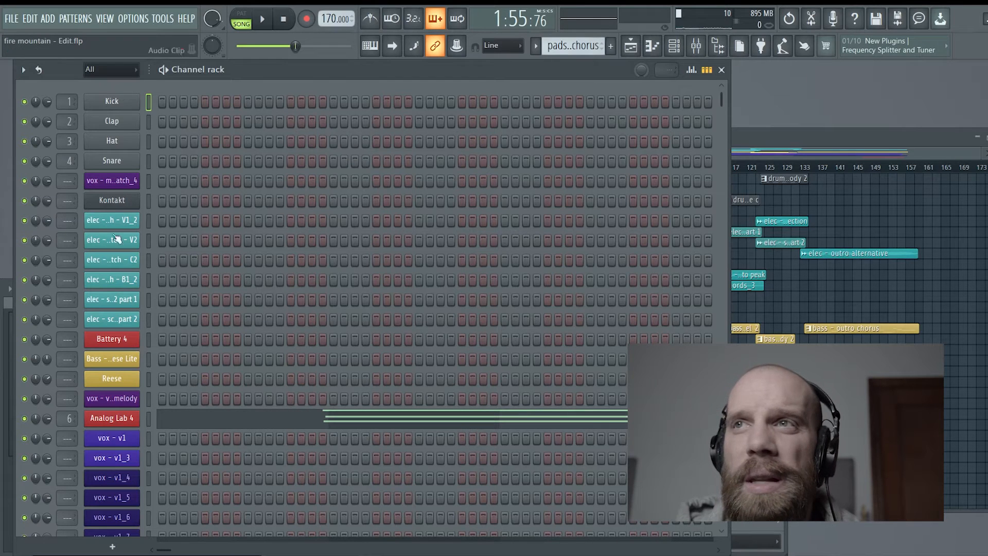
{"action": "left_click", "coordinate": [149, 201]}
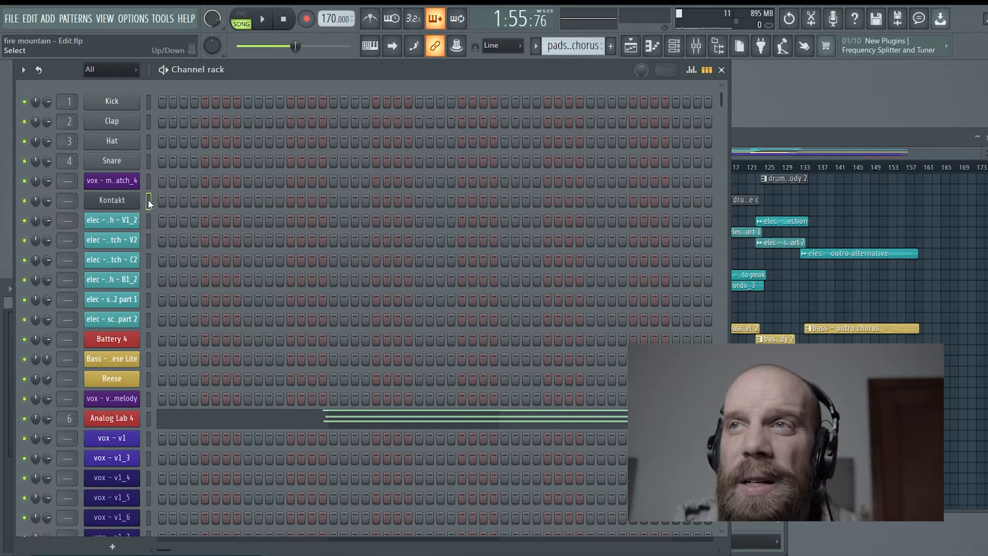
{"action": "key", "text": "alt+Up"}
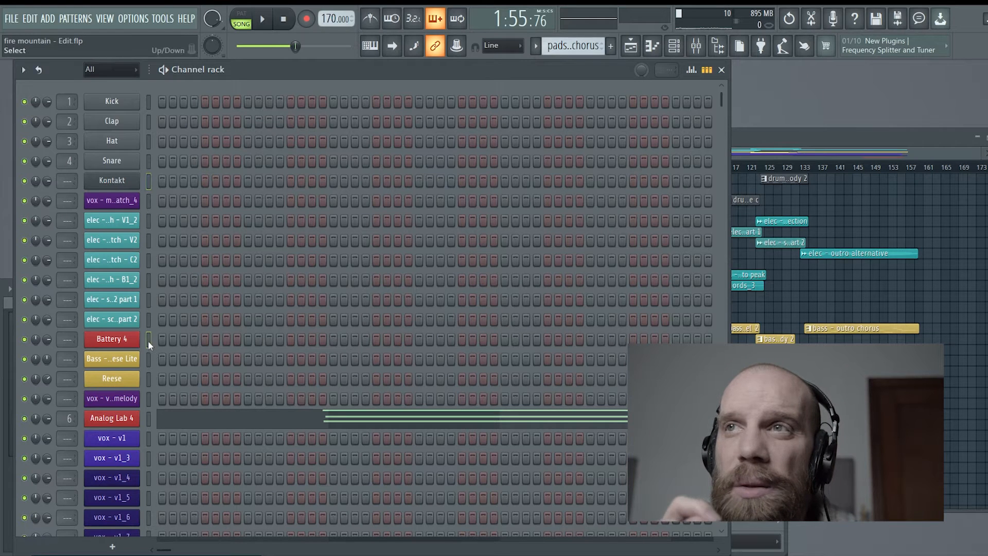
- Move the Battery 4 channel up directly below Kontakt in the Channel rack
{"action": "key", "text": "alt+Up"}
{"action": "key", "text": "alt+Up"}
{"action": "key", "text": "alt+Up"}
{"action": "key", "text": "alt+Up"}
{"action": "key", "text": "alt+Up"}
{"action": "key", "text": "alt+Up"}
{"action": "key", "text": "alt+Up"}
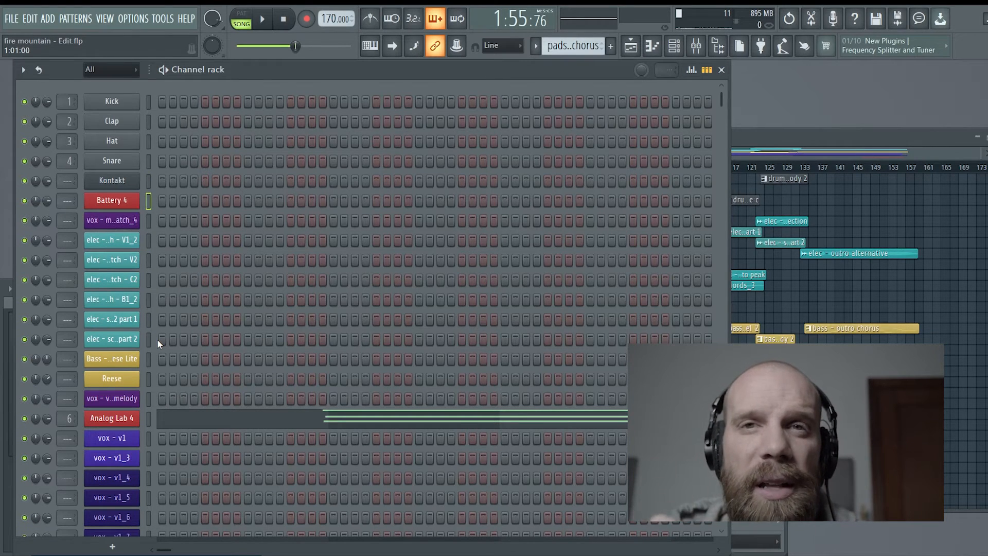
- Move the Analog Lab 4 channel up directly below Battery 4
{"action": "left_click", "coordinate": [149, 419]}
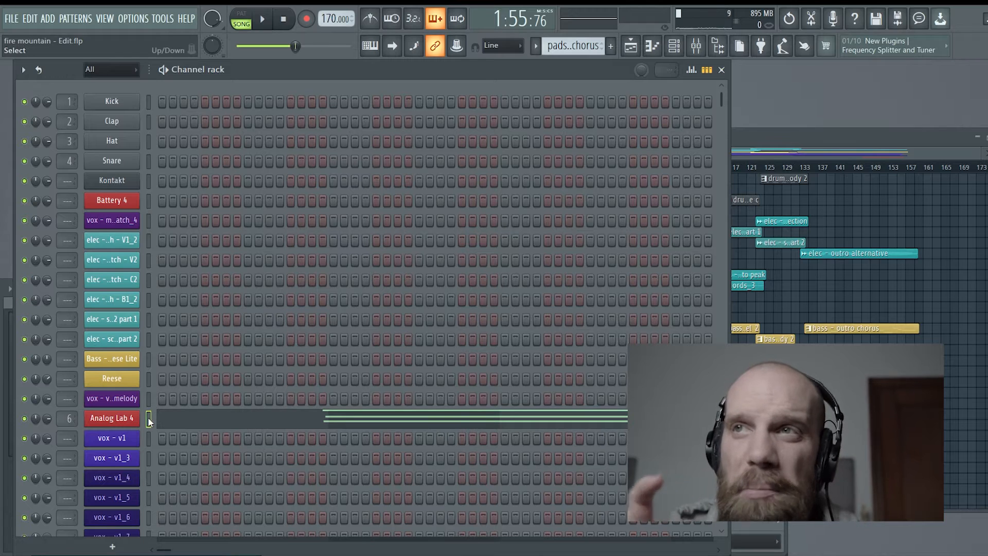
{"action": "key", "text": "alt+Up"}
{"action": "key", "text": "alt+Up"}
{"action": "key", "text": "alt+Up"}
{"action": "key", "text": "alt+Up"}
{"action": "key", "text": "alt+Up"}
{"action": "key", "text": "alt+Up"}
{"action": "key", "text": "alt+Up"}
{"action": "key", "text": "alt+Up"}
{"action": "key", "text": "alt+Up"}
{"action": "key", "text": "alt+Up"}
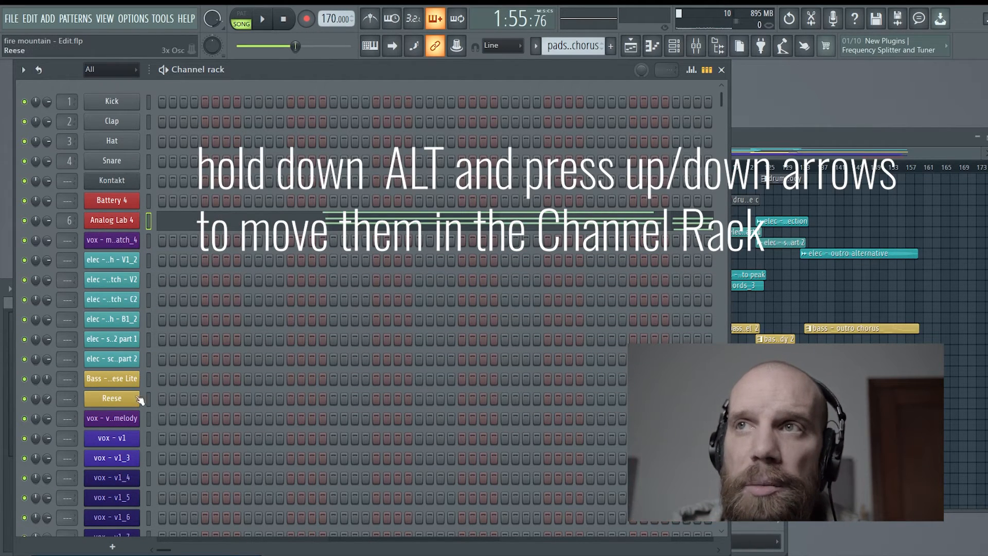
- Move the vox - v1 - melody channel up directly below vox - melody scratch_4
{"action": "left_click", "coordinate": [149, 419]}
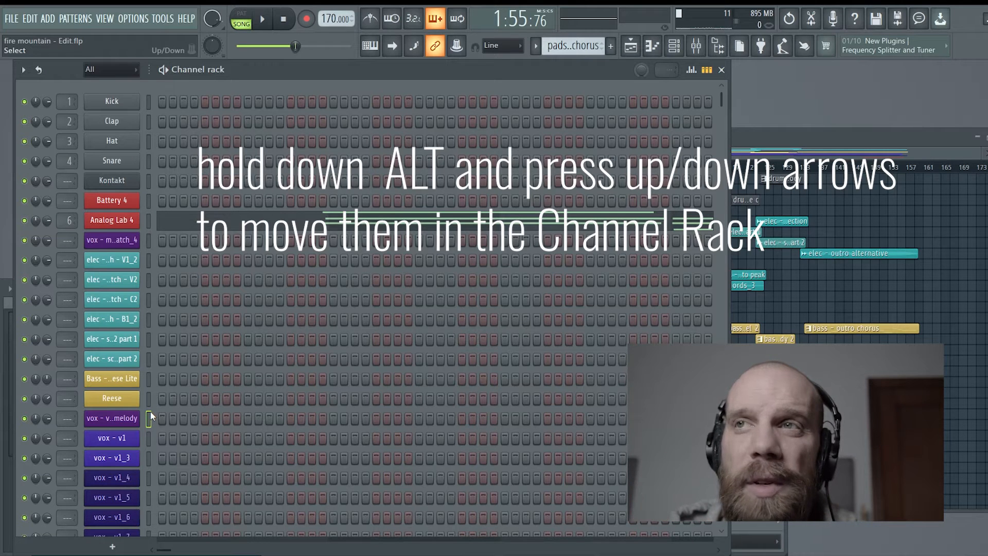
{"action": "key", "text": "alt+Up"}
{"action": "key", "text": "alt+Up"}
{"action": "key", "text": "alt+Up"}
{"action": "key", "text": "alt+Up"}
{"action": "key", "text": "alt+Up"}
{"action": "key", "text": "alt+Up"}
{"action": "key", "text": "alt+Up"}
{"action": "key", "text": "alt+Up"}
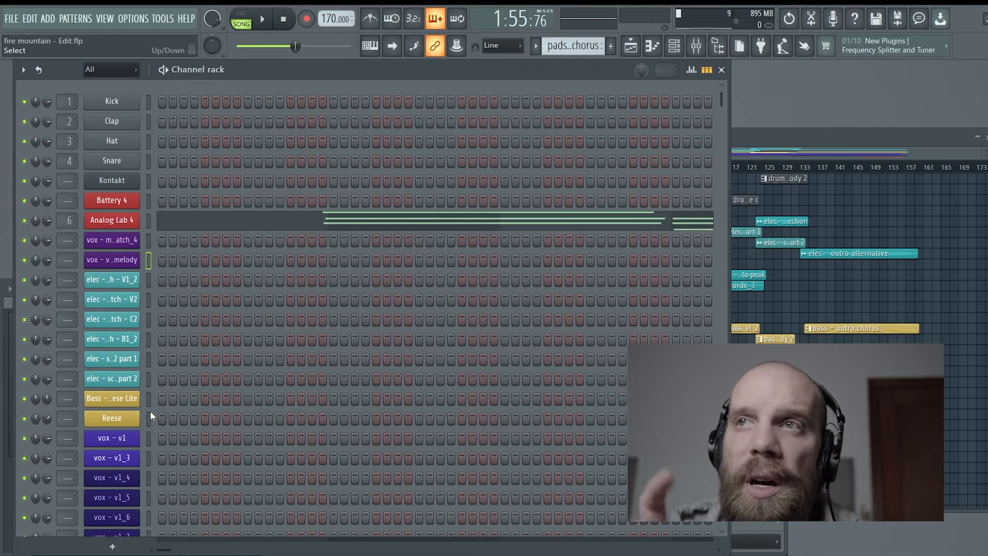
- Move the vox - v2_16 channel up directly below vox - v2_2
{"action": "scroll", "coordinate": [150, 407], "scroll_direction": "down", "scroll_amount": 10}
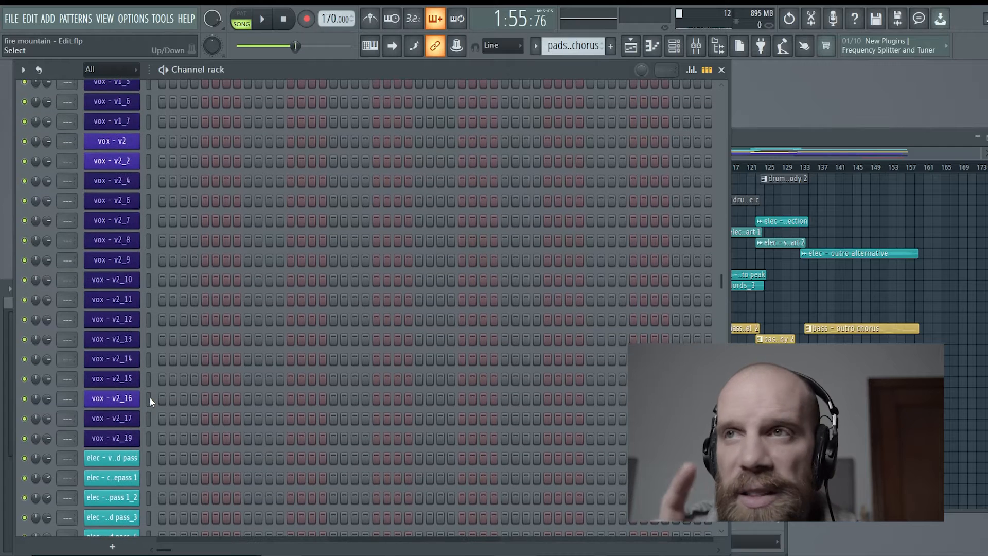
{"action": "left_click", "coordinate": [148, 398]}
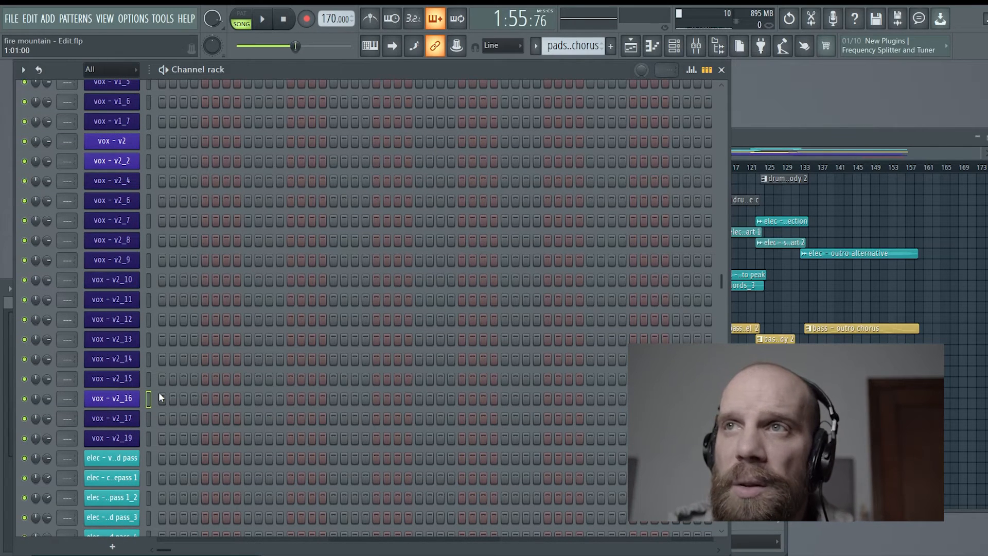
{"action": "key", "text": "alt+Up"}
{"action": "key", "text": "alt+Up"}
{"action": "key", "text": "alt+Up"}
{"action": "key", "text": "alt+Up"}
{"action": "key", "text": "alt+Up"}
{"action": "key", "text": "alt+Up"}
{"action": "key", "text": "alt+Up"}
{"action": "key", "text": "alt+Up"}
{"action": "key", "text": "alt+Up"}
{"action": "key", "text": "alt+Up"}
{"action": "key", "text": "alt+Up"}
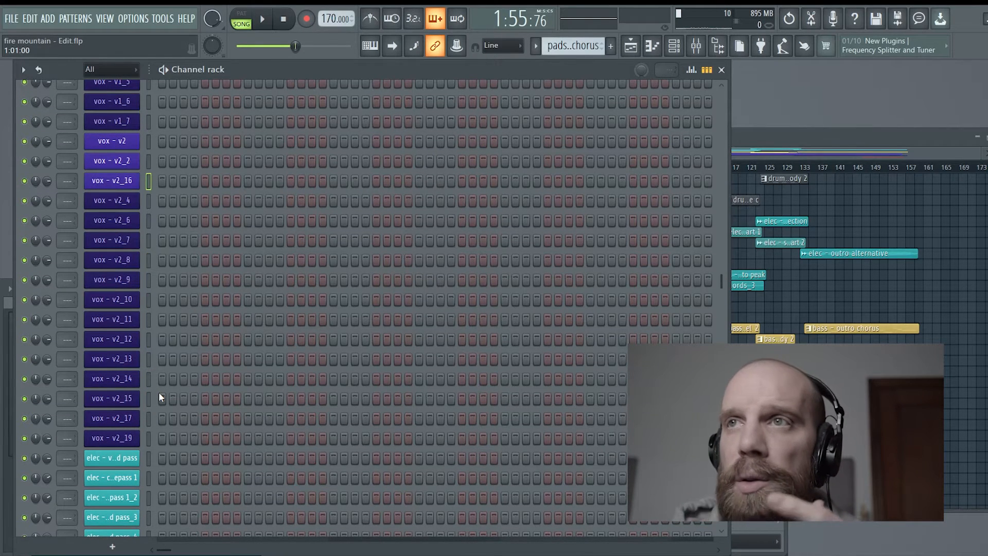
- Select the vox - v2, vox - v2_2 and vox - v2_16 channels and move them up directly below vox - v1_3
{"action": "scroll", "coordinate": [150, 320], "scroll_direction": "up", "scroll_amount": 6}
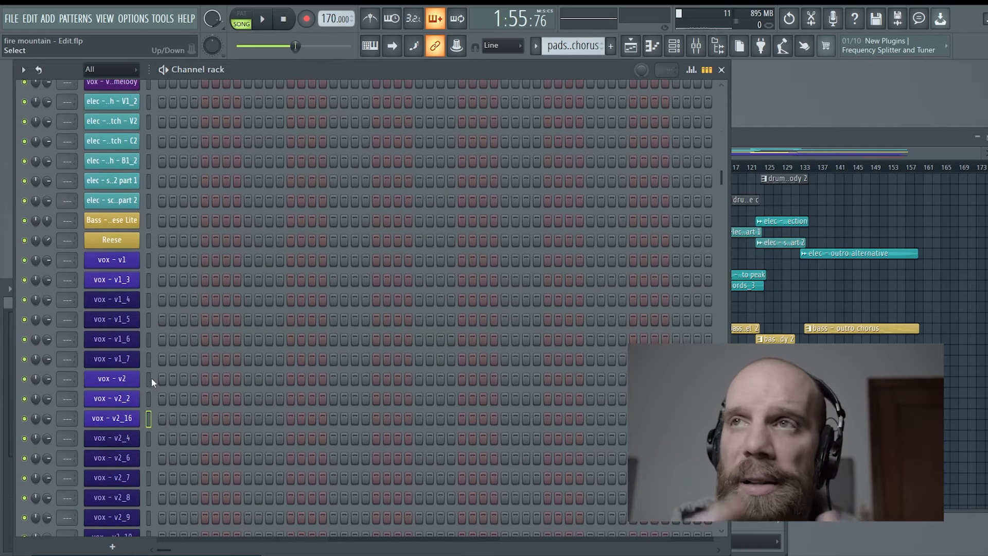
{"action": "left_click", "coordinate": [147, 379]}
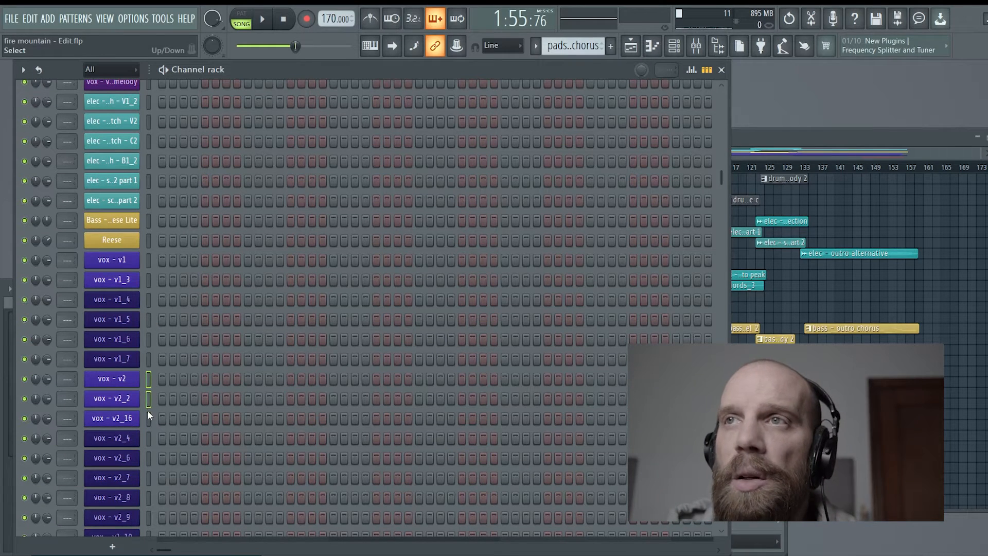
{"action": "key", "text": "alt+Up"}
{"action": "key", "text": "alt+Up"}
{"action": "key", "text": "alt+Up"}
{"action": "key", "text": "alt+Up"}
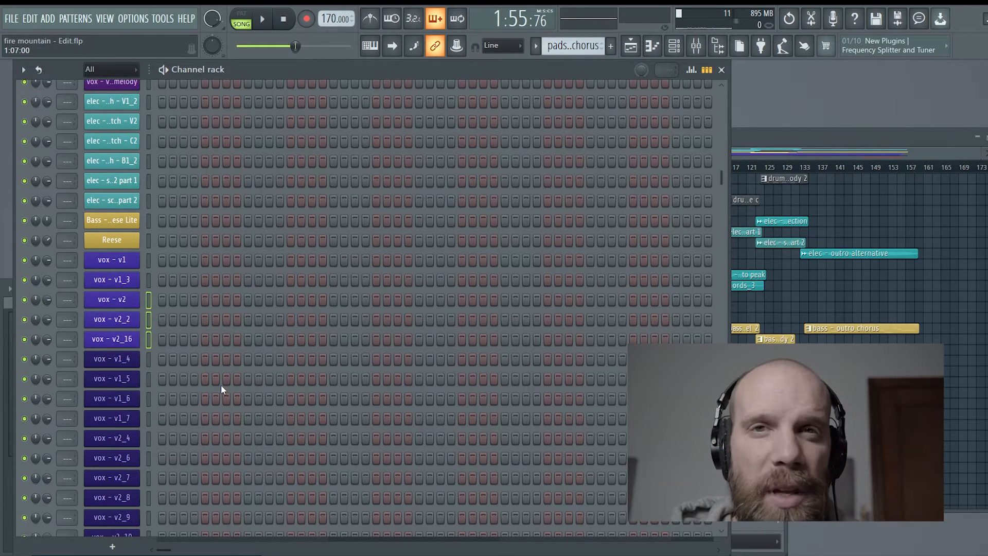
- Move the four vox chorus 1 and chorus 2 sketch channels up the Channel rack to join the lead vocal channels
{"action": "scroll", "coordinate": [134, 326], "scroll_direction": "down", "scroll_amount": 12}
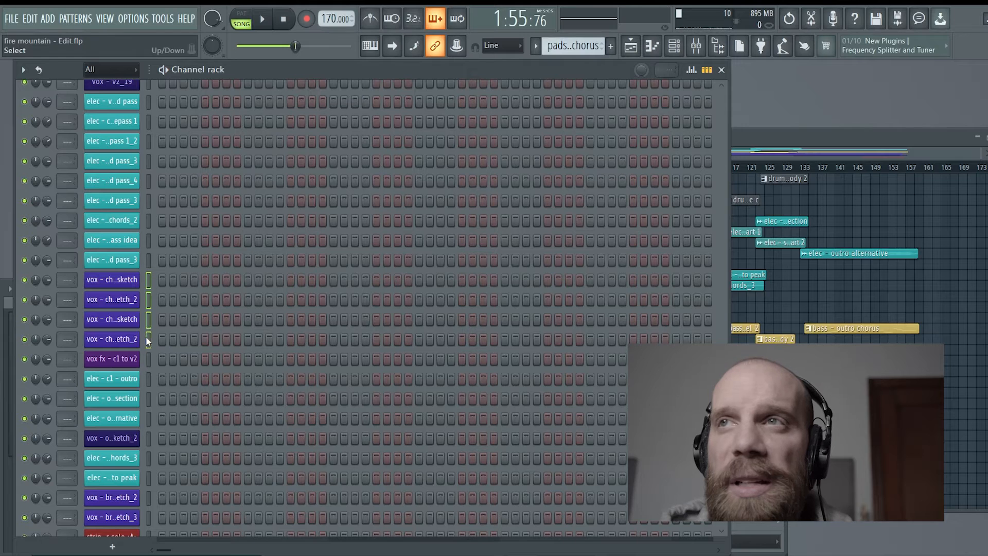
{"action": "key", "text": "alt+Up"}
{"action": "key", "text": "alt+Up"}
{"action": "key", "text": "alt+Up"}
{"action": "key", "text": "alt+Up"}
{"action": "key", "text": "alt+Up"}
{"action": "key", "text": "alt+Up"}
{"action": "key", "text": "alt+Up"}
{"action": "key", "text": "alt+Up"}
{"action": "key", "text": "alt+Up"}
{"action": "key", "text": "alt+Up"}
{"action": "key", "text": "alt+Up"}
{"action": "key", "text": "alt+Up"}
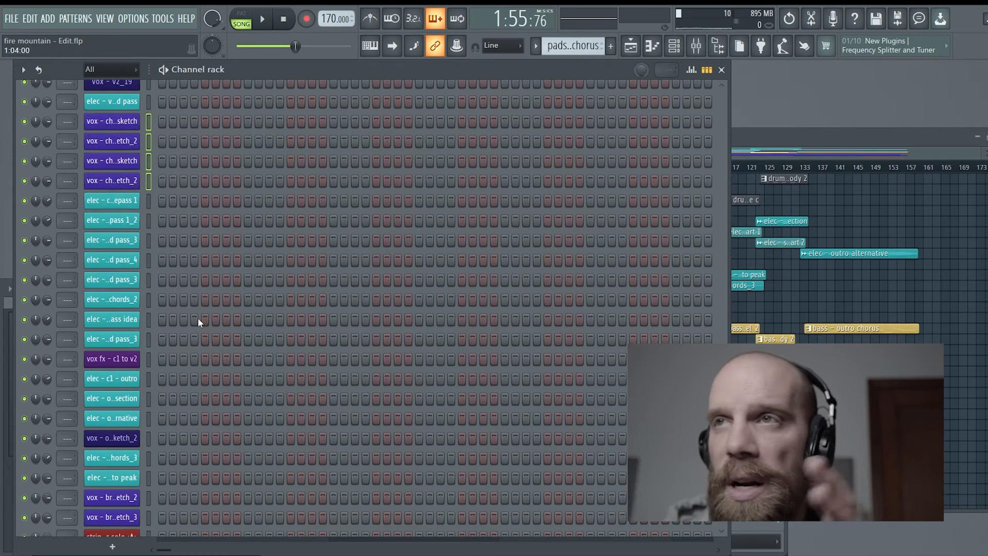
{"action": "key", "text": "alt+Up"}
{"action": "key", "text": "alt+Up"}
- Move the vox fx - c1 to v2 channel down below vox - bridge - sketch_3
{"action": "scroll", "coordinate": [198, 317], "scroll_direction": "down", "scroll_amount": 3}
{"action": "scroll", "coordinate": [183, 313], "scroll_direction": "up", "scroll_amount": 1}
{"action": "left_click", "coordinate": [149, 237]}
{"action": "key", "text": "alt+Down"}
{"action": "key", "text": "alt+Down"}
{"action": "key", "text": "alt+Down"}
{"action": "key", "text": "alt+Down"}
{"action": "key", "text": "alt+Down"}
{"action": "key", "text": "alt+Down"}
{"action": "key", "text": "alt+Down"}
{"action": "key", "text": "alt+Down"}
{"action": "key", "text": "alt+Down"}
- Move the vox - build channel up directly below vox - bridge - sketch_3
{"action": "left_click", "coordinate": [149, 533]}
{"action": "key", "text": "alt+Up"}
{"action": "key", "text": "alt+Up"}
{"action": "key", "text": "alt+Up"}
{"action": "key", "text": "alt+Up"}
{"action": "key", "text": "alt+Up"}
{"action": "key", "text": "alt+Up"}
{"action": "key", "text": "alt+Up"}
- Move vox - bridge - sketch_2, vox - bridge - sketch_3 and vox - build up below the chorus sketch channels, with vox - build_2 directly under them
{"action": "left_click_drag", "start_coordinate": [149, 395], "coordinate": [149, 355]}
{"action": "key", "text": "alt+Up"}
{"action": "key", "text": "alt+Up"}
{"action": "key", "text": "alt+Up"}
{"action": "key", "text": "alt+Up"}
{"action": "key", "text": "alt+Up"}
{"action": "key", "text": "alt+Up"}
{"action": "key", "text": "alt+Up"}
{"action": "key", "text": "alt+Up"}
{"action": "key", "text": "alt+Up"}
{"action": "key", "text": "alt+Up"}
{"action": "key", "text": "alt+Up"}
{"action": "key", "text": "alt+Up"}
{"action": "key", "text": "alt+Up"}
{"action": "key", "text": "alt+Up"}
{"action": "key", "text": "alt+Up"}
{"action": "key", "text": "alt+Up"}
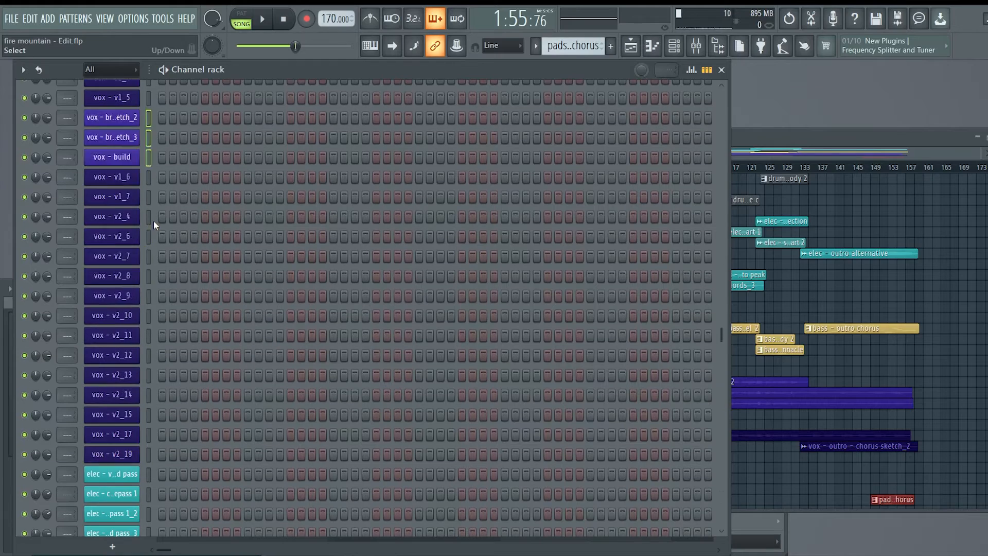
{"action": "scroll", "coordinate": [268, 396], "scroll_direction": "down", "scroll_amount": 1}
{"action": "key", "text": "alt+Up"}
{"action": "key", "text": "alt+Up"}
{"action": "key", "text": "alt+Up"}
{"action": "key", "text": "alt+Up"}
{"action": "key", "text": "alt+Up"}
{"action": "key", "text": "alt+Up"}
{"action": "key", "text": "alt+Up"}
{"action": "key", "text": "alt+Up"}
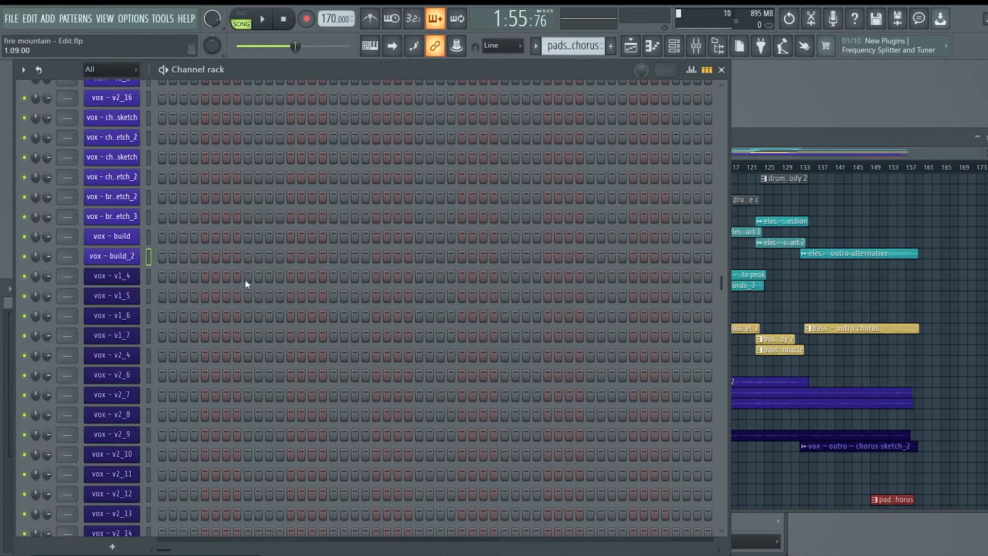
- Move the vox - melody scratch_4 and vox - v1 - melody channels together down the Channel rack past the bridge sketch vocals
{"action": "scroll", "coordinate": [339, 446], "scroll_direction": "up", "scroll_amount": 5}
{"action": "scroll", "coordinate": [162, 189], "scroll_direction": "up", "scroll_amount": 3}
{"action": "scroll", "coordinate": [159, 292], "scroll_direction": "down", "scroll_amount": 5}
{"action": "scroll", "coordinate": [227, 263], "scroll_direction": "up", "scroll_amount": 8}
{"action": "scroll", "coordinate": [228, 258], "scroll_direction": "down", "scroll_amount": 5}
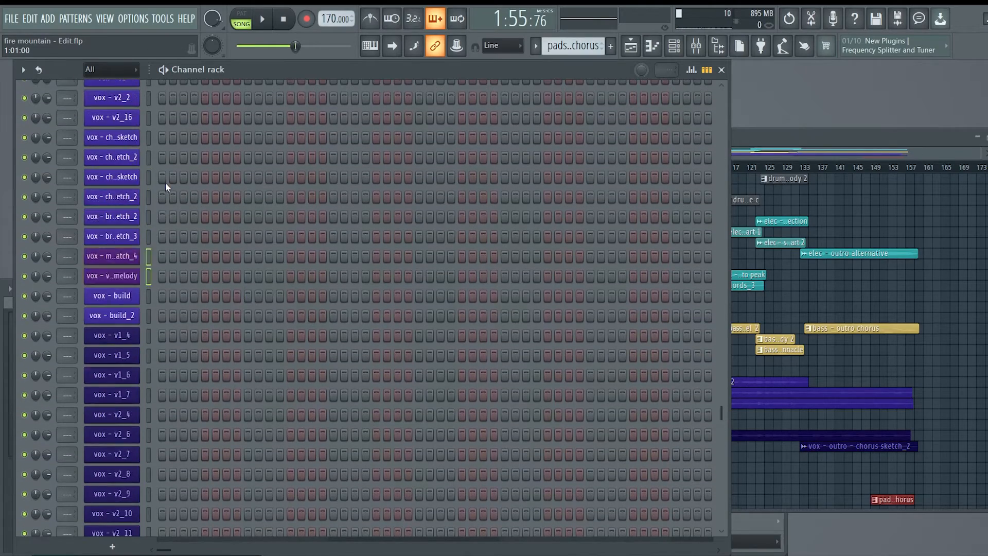
{"action": "scroll", "coordinate": [159, 227], "scroll_direction": "up", "scroll_amount": 5}
- Return to the playlist and audition the bass - chorus 1, bass - chorus and bass - last chorus clips on their own
{"action": "key", "text": "F5"}
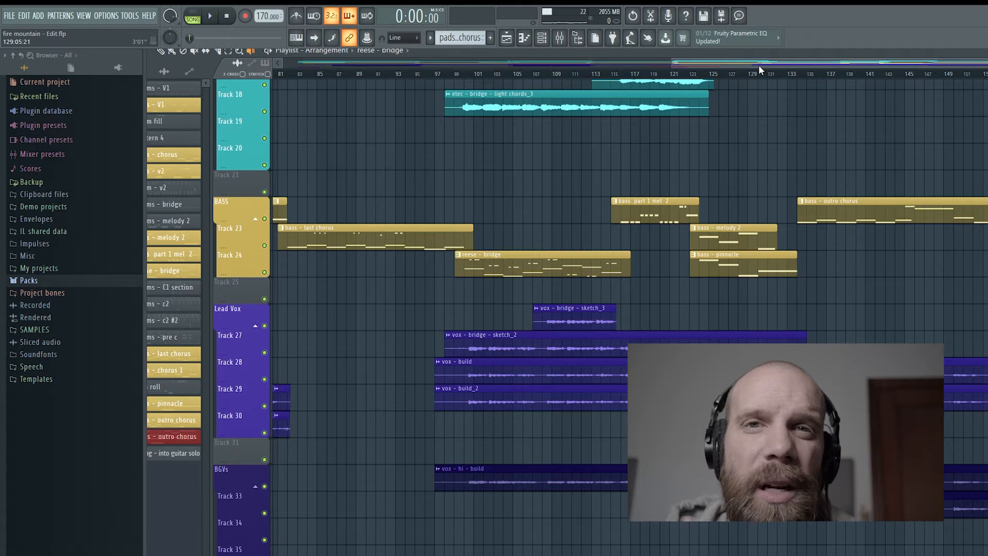
{"action": "left_click_drag", "start_coordinate": [758, 65], "coordinate": [491, 65]}
{"action": "left_click", "coordinate": [410, 241]}
{"action": "left_click", "coordinate": [741, 211]}
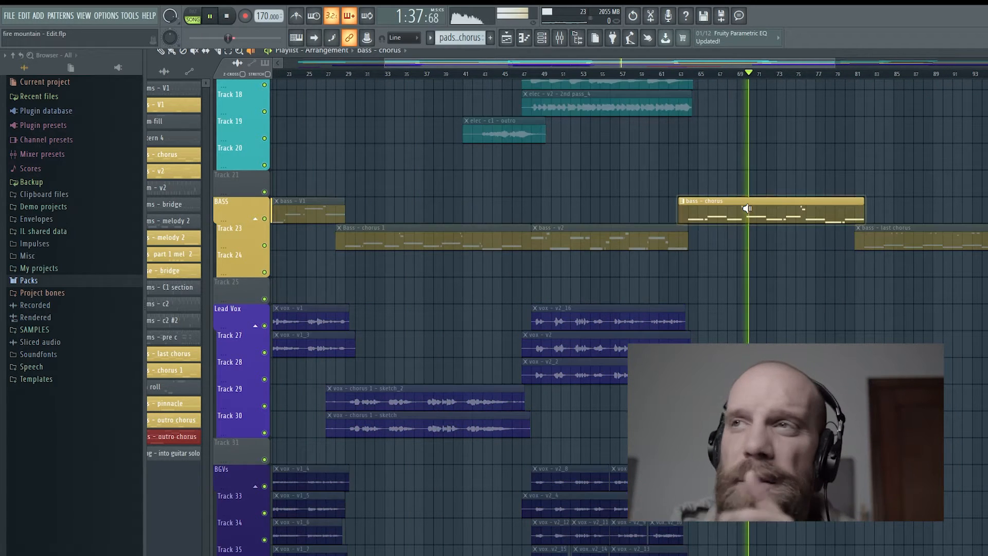
{"action": "left_click", "coordinate": [922, 237]}
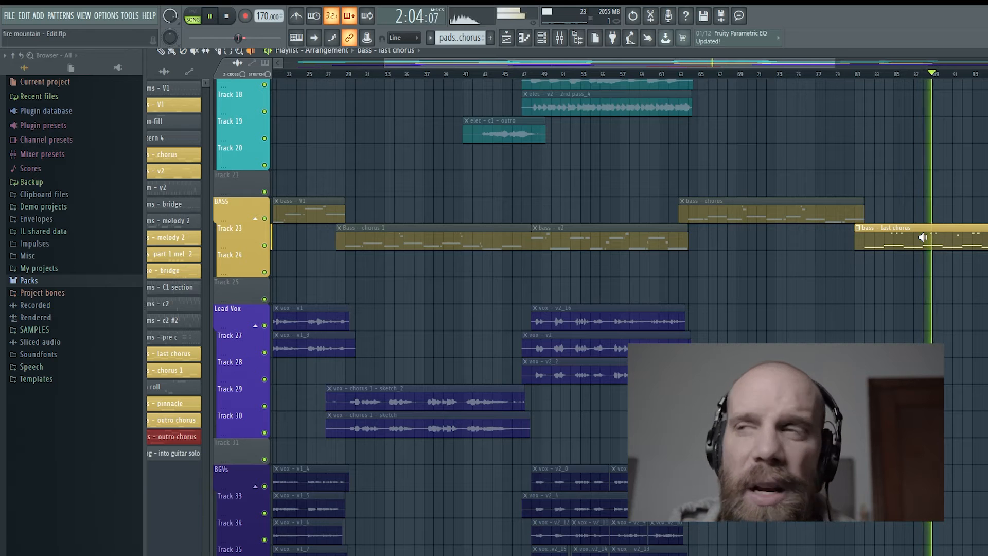
{"action": "key", "text": "space"}
- Insert two empty tracks in the BASS group directly below Track 23
{"action": "right_click", "coordinate": [241, 263]}
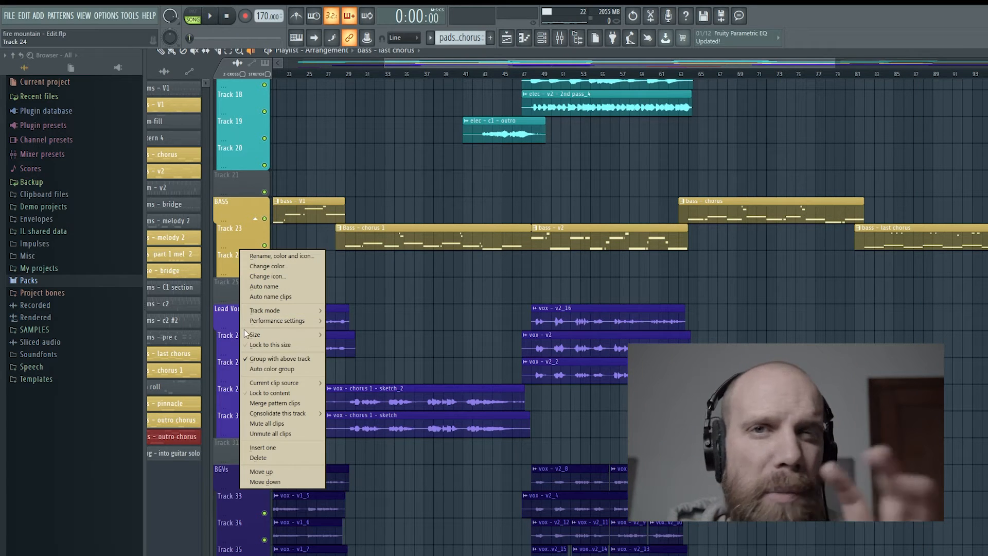
{"action": "left_click", "coordinate": [265, 449]}
{"action": "right_click", "coordinate": [228, 255]}
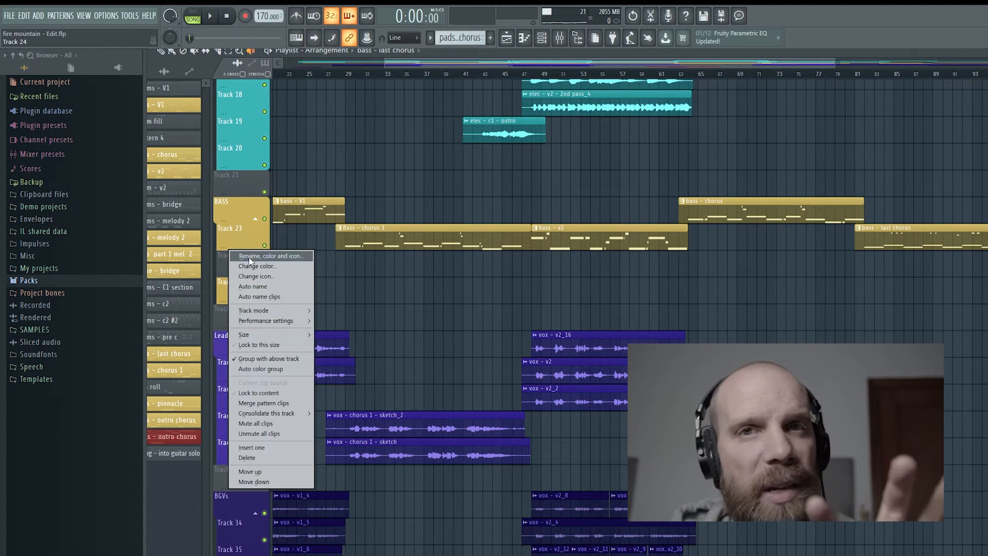
{"action": "left_click", "coordinate": [251, 447]}
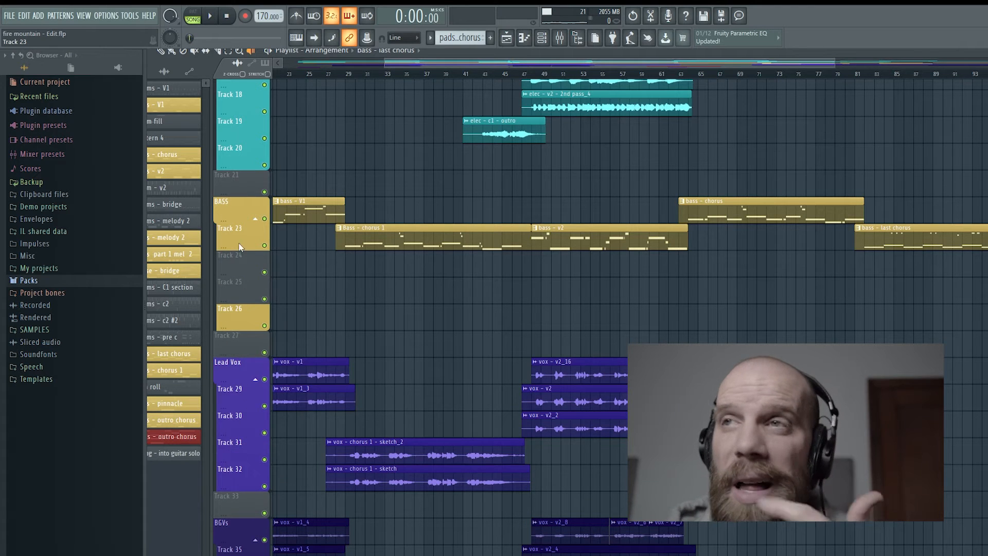
- Color the new Track 24 and Track 25 dark khaki (#C8AF59) to match Track 23 in the BASS group
{"action": "right_click", "coordinate": [240, 233]}
{"action": "left_click", "coordinate": [258, 240]}
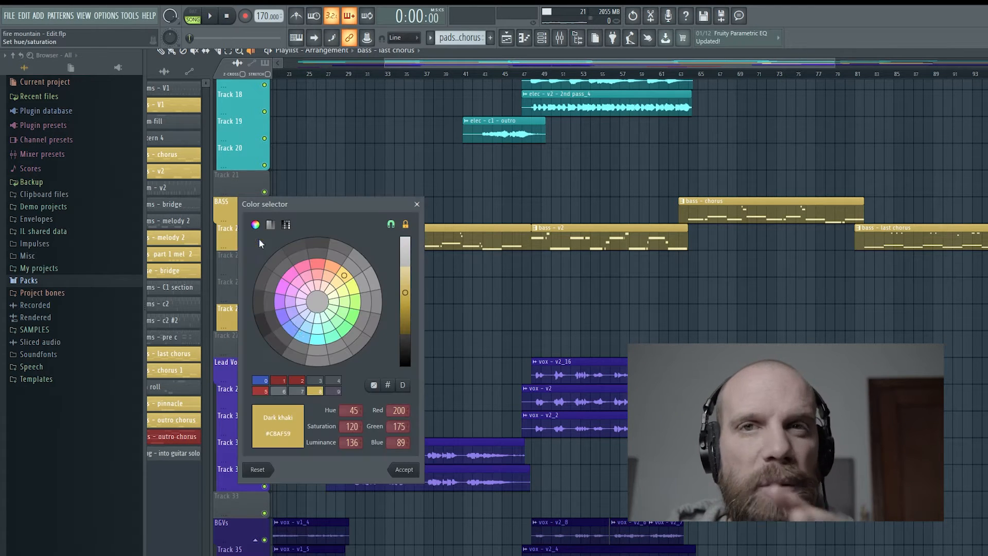
{"action": "key", "text": "Escape"}
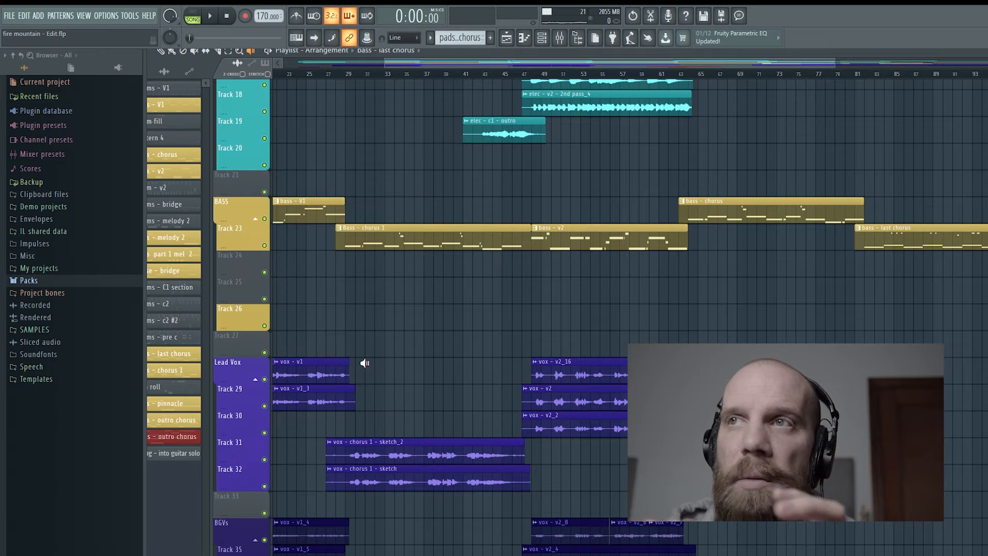
{"action": "right_click", "coordinate": [229, 259]}
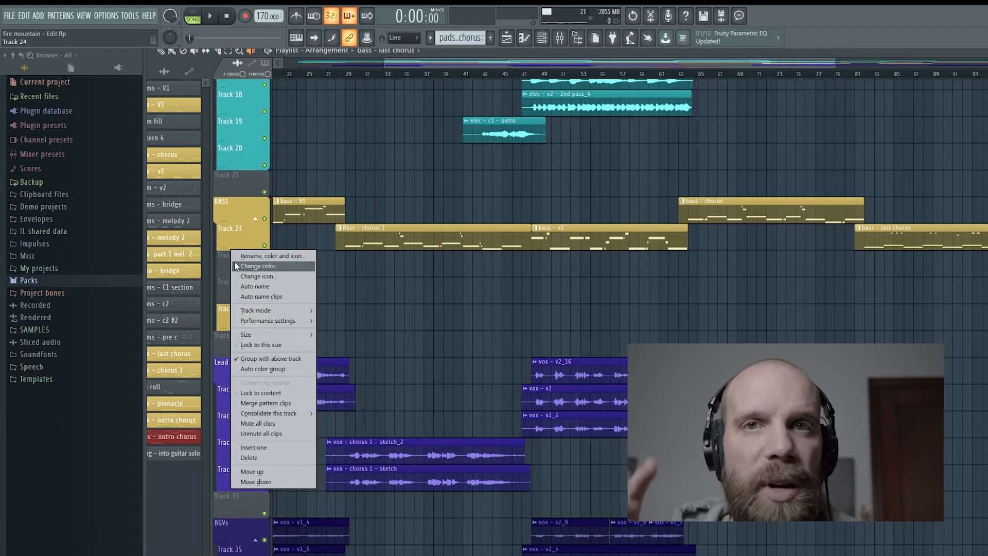
{"action": "left_click", "coordinate": [245, 267]}
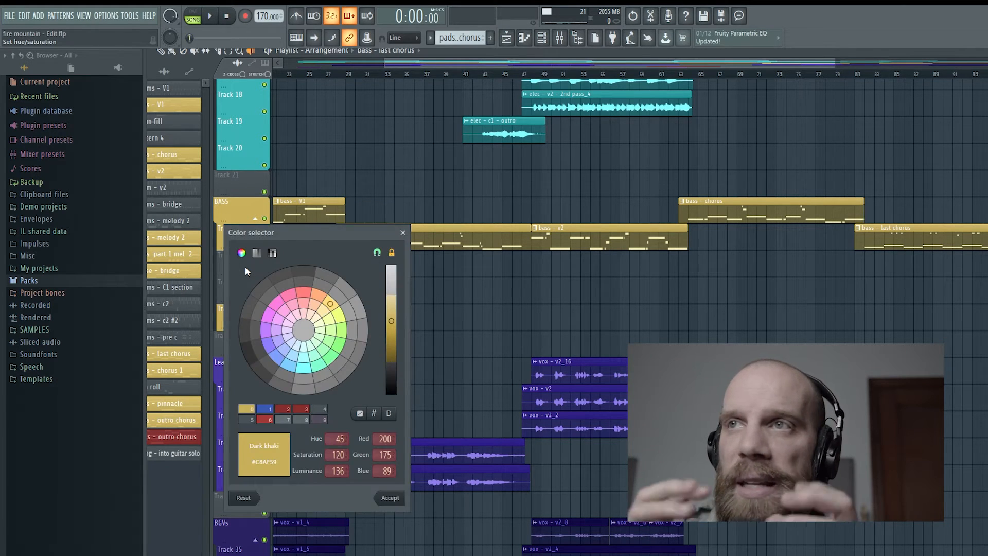
{"action": "key", "text": "Escape"}
{"action": "right_click", "coordinate": [245, 279]}
{"action": "left_click", "coordinate": [272, 292]}
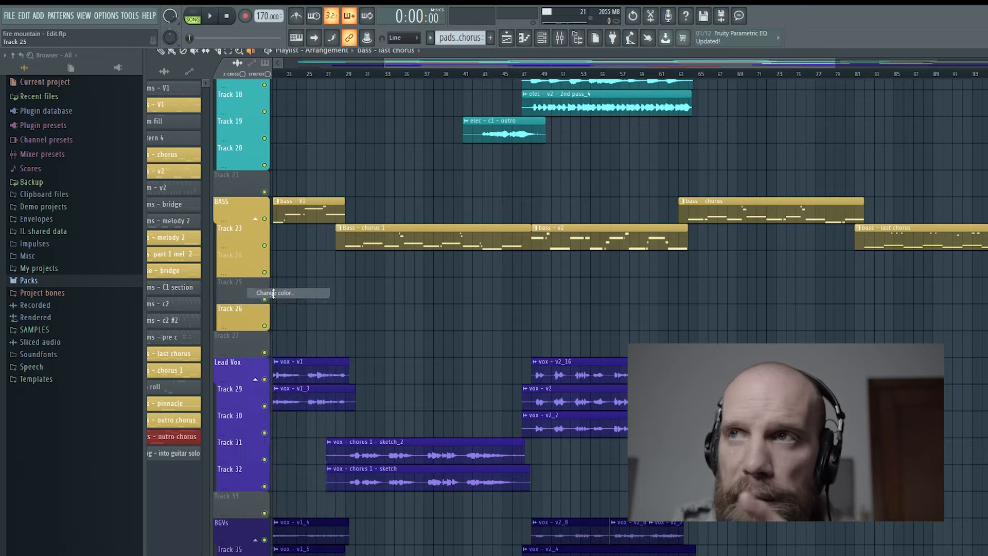
{"action": "left_click", "coordinate": [273, 292]}
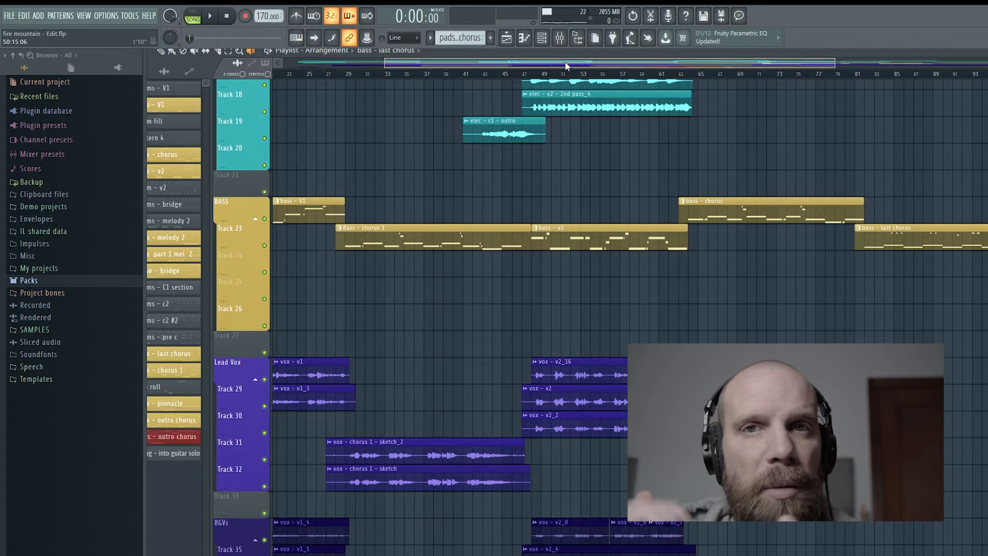
- Audition the reese - bridge, bass part 1 mel 2, bass - melody 2, bass - pinnacle and bass - outro chorus clips on their own
{"action": "scroll", "coordinate": [696, 298], "scroll_direction": "right", "scroll_amount": 10}
{"action": "left_click", "coordinate": [679, 317]}
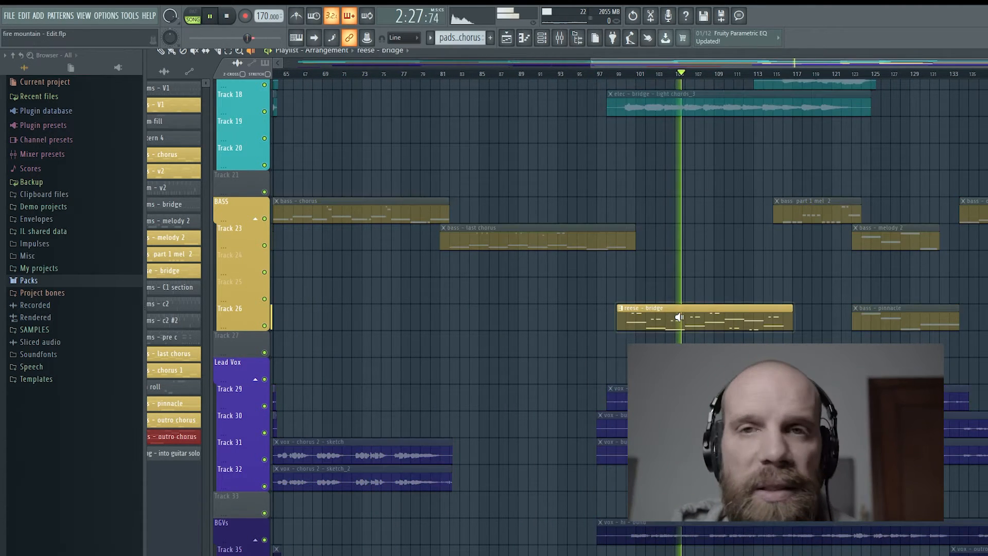
{"action": "left_click", "coordinate": [806, 212]}
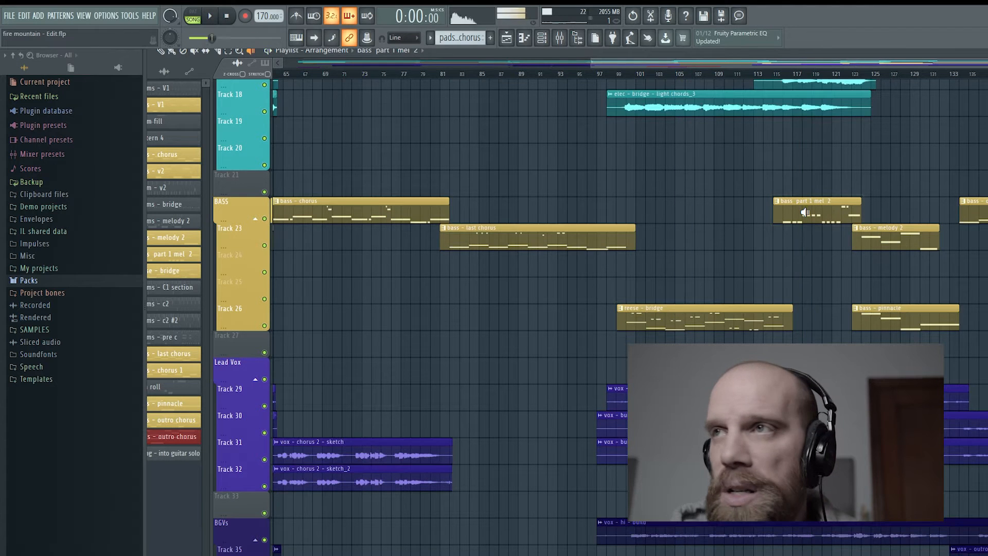
{"action": "left_click", "coordinate": [869, 231]}
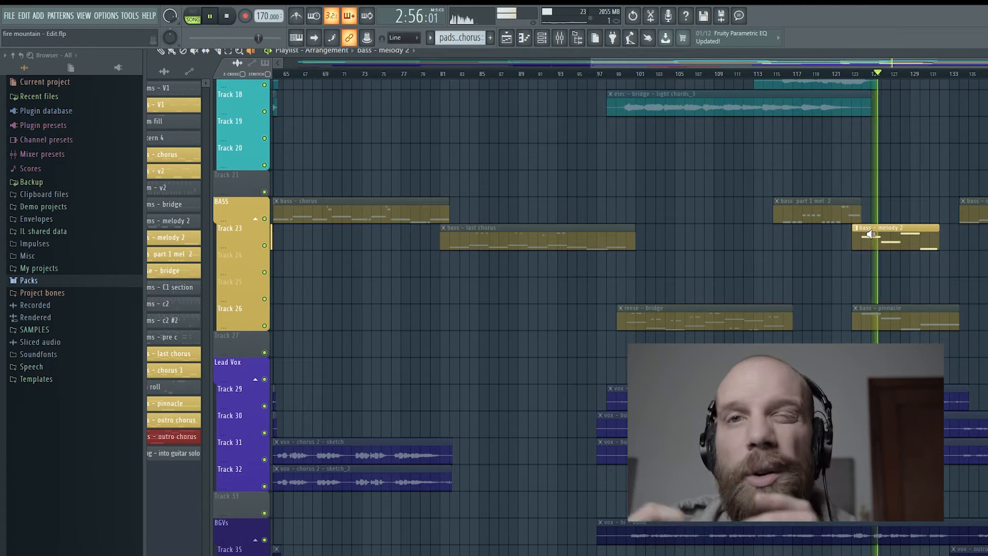
{"action": "left_click", "coordinate": [878, 318]}
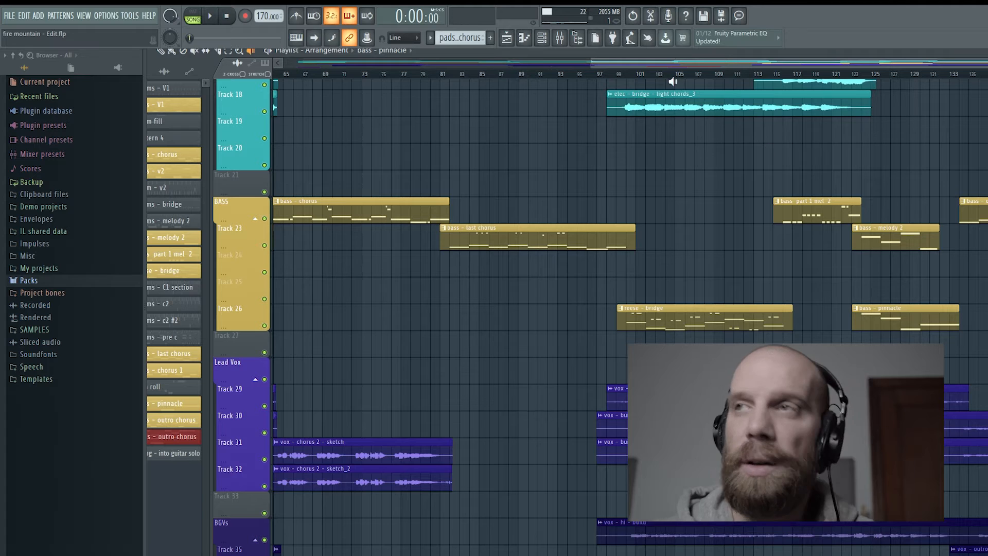
{"action": "left_click_drag", "start_coordinate": [661, 64], "coordinate": [860, 66]}
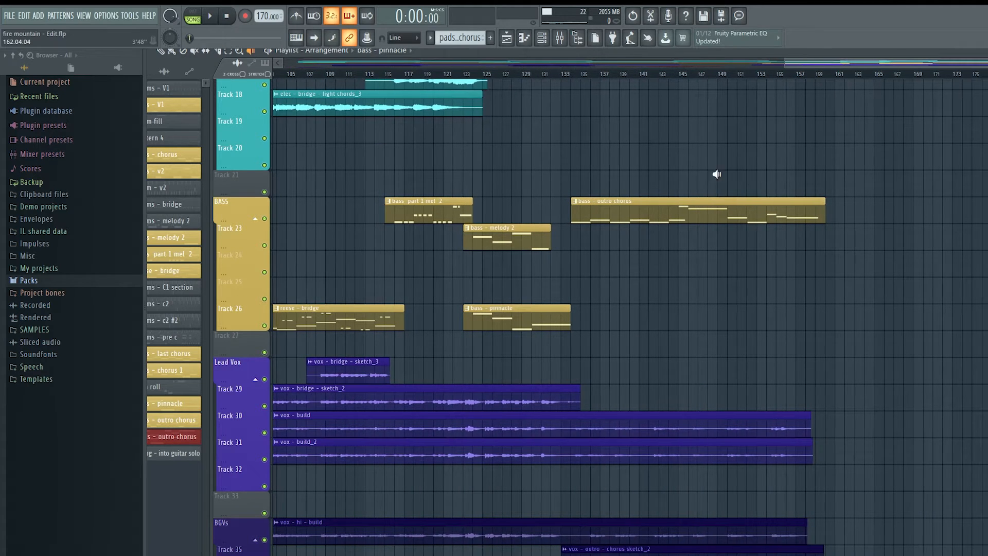
{"action": "left_click", "coordinate": [656, 210]}
- Move the bass - outro chorus clip down to Track 26 after bass - pinnacle, and the bass - last chorus clip to Track 25
{"action": "key", "text": "p"}
{"action": "left_click_drag", "start_coordinate": [633, 204], "coordinate": [633, 311]}
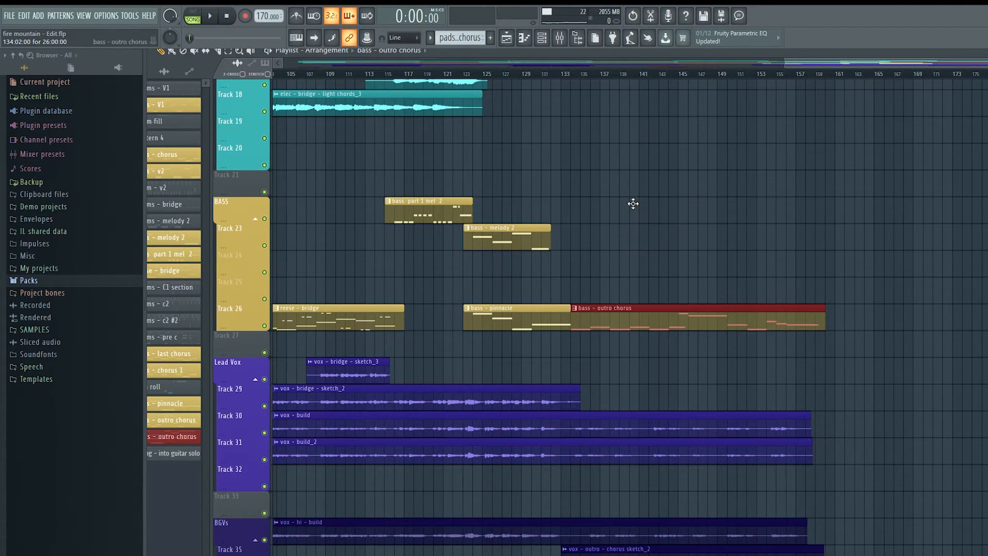
{"action": "scroll", "coordinate": [633, 204], "scroll_direction": "left", "scroll_amount": 3}
{"action": "scroll", "coordinate": [518, 230], "scroll_direction": "left", "scroll_amount": 3}
{"action": "left_click_drag", "start_coordinate": [519, 230], "coordinate": [518, 284]}
{"action": "left_click_drag", "start_coordinate": [606, 62], "coordinate": [615, 102]}
{"action": "left_click", "coordinate": [474, 285]}
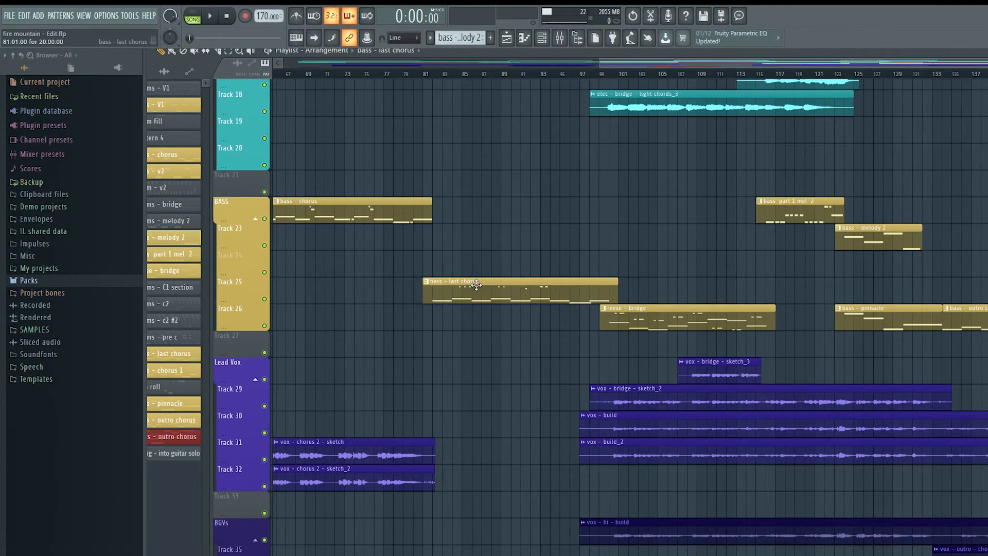
{"action": "left_click", "coordinate": [476, 285]}
- Route the Bass - Reese Lite channel in the Channel rack to mixer track 7 and show the mixer
{"action": "key", "text": "F6"}
{"action": "scroll", "coordinate": [360, 202], "scroll_direction": "down", "scroll_amount": 5}
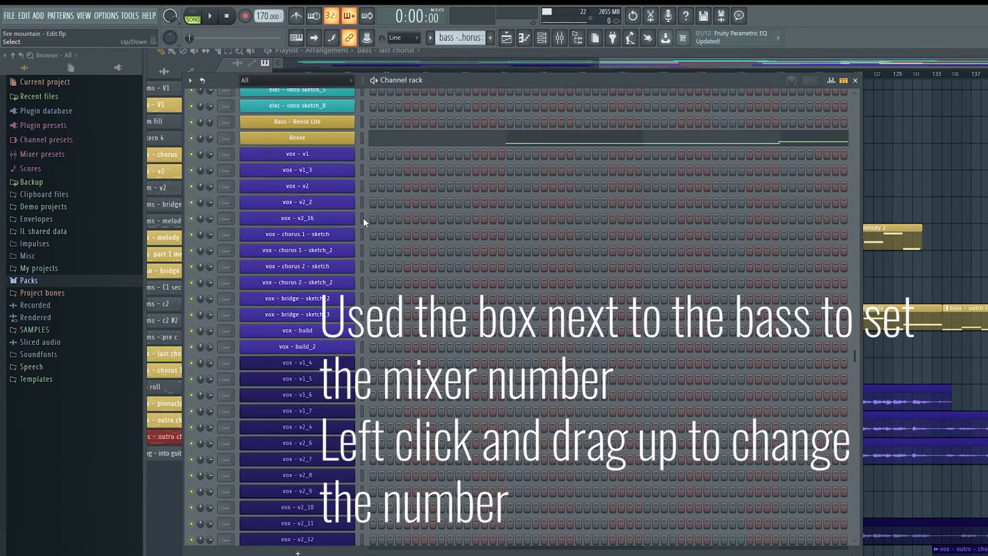
{"action": "double_click", "coordinate": [224, 266]}
{"action": "key", "text": "F9"}
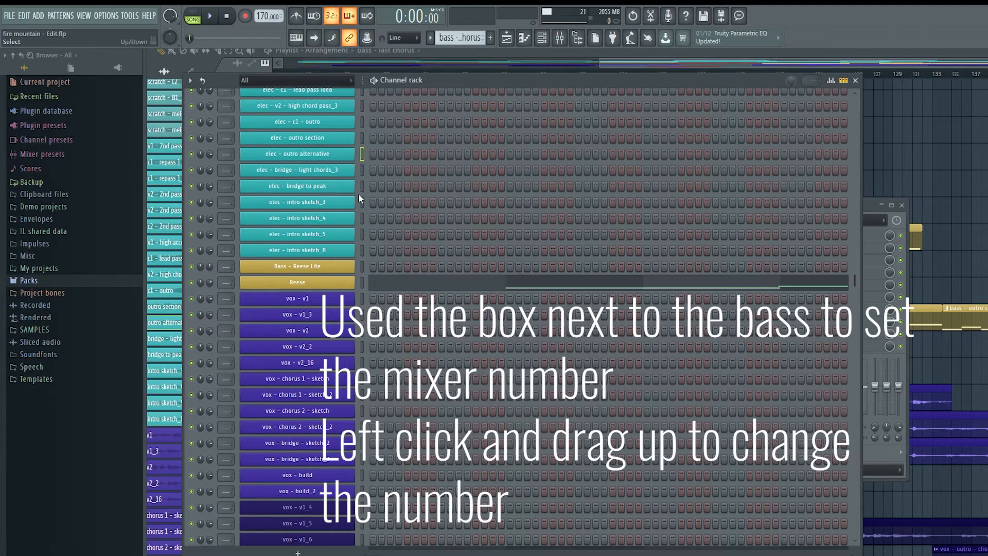
- Select bars 80 to 158 in the playlist as the render range and return to the mixer
{"action": "key", "text": "F6"}
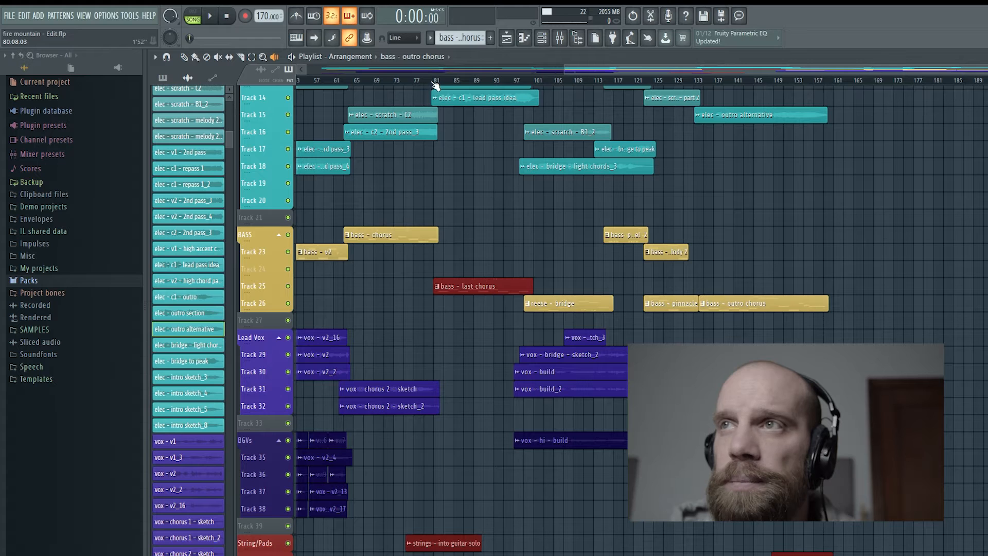
{"action": "left_click_drag", "start_coordinate": [434, 83], "coordinate": [821, 100]}
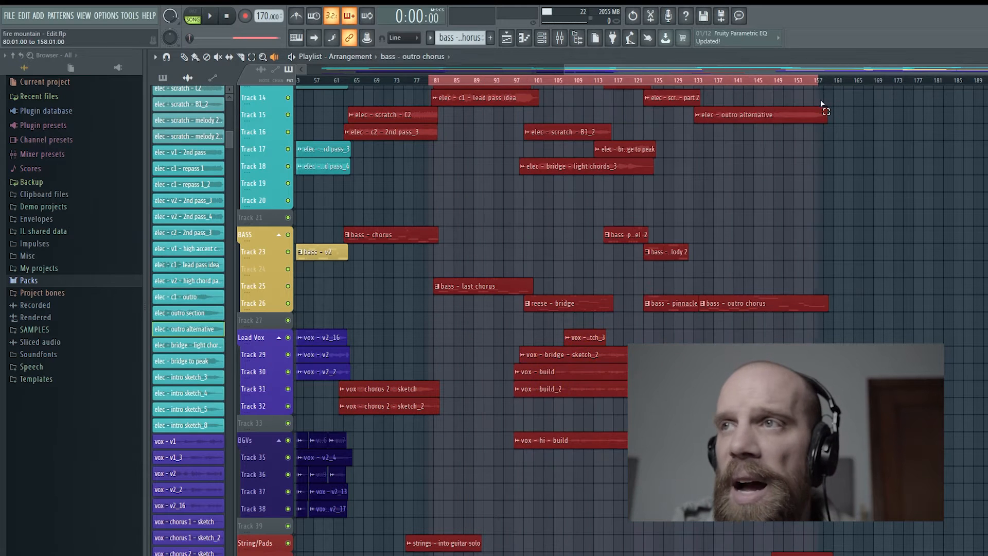
{"action": "key", "text": "space"}
{"action": "key", "text": "F9"}
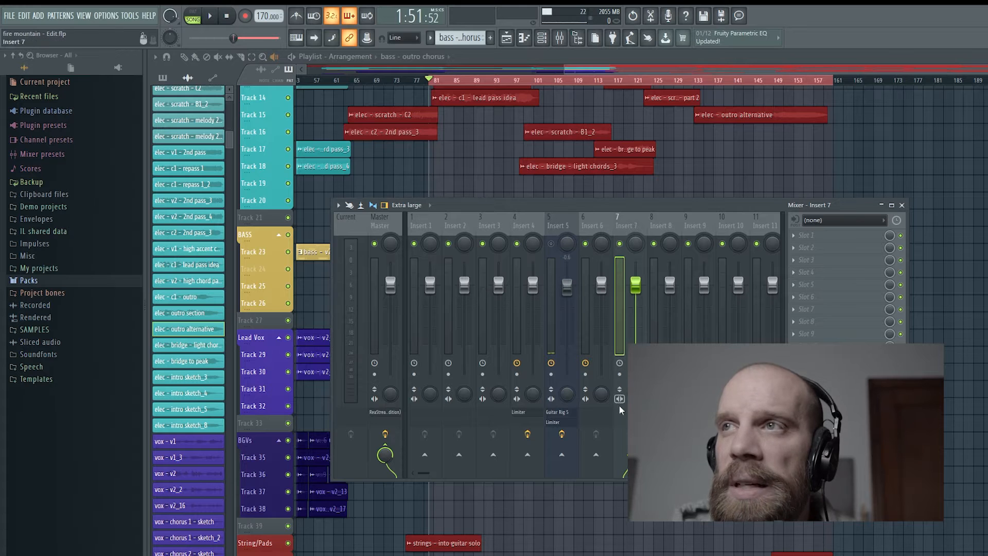
- Arm mixer Insert 7 for disk recording to a wave file named Reese Bass - Render and render it over the song selection
{"action": "left_click", "coordinate": [620, 389]}
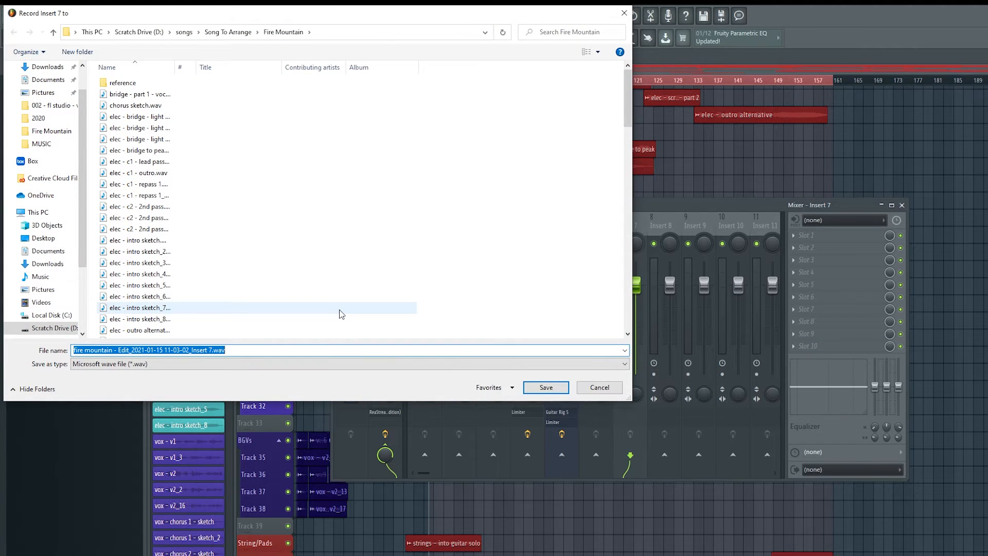
{"action": "type", "text": "Rec"}
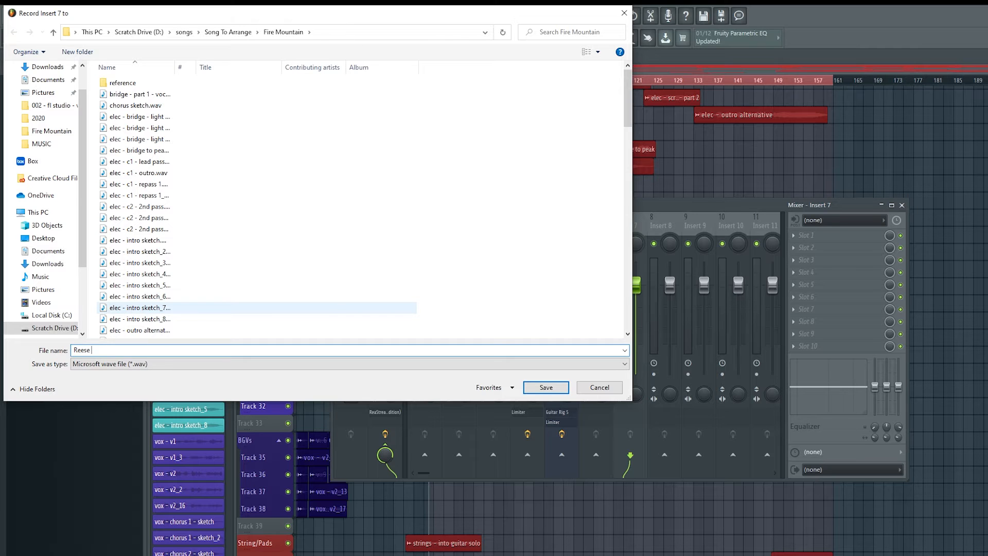
{"action": "key", "text": "BackSpace"}
{"action": "key", "text": "BackSpace"}
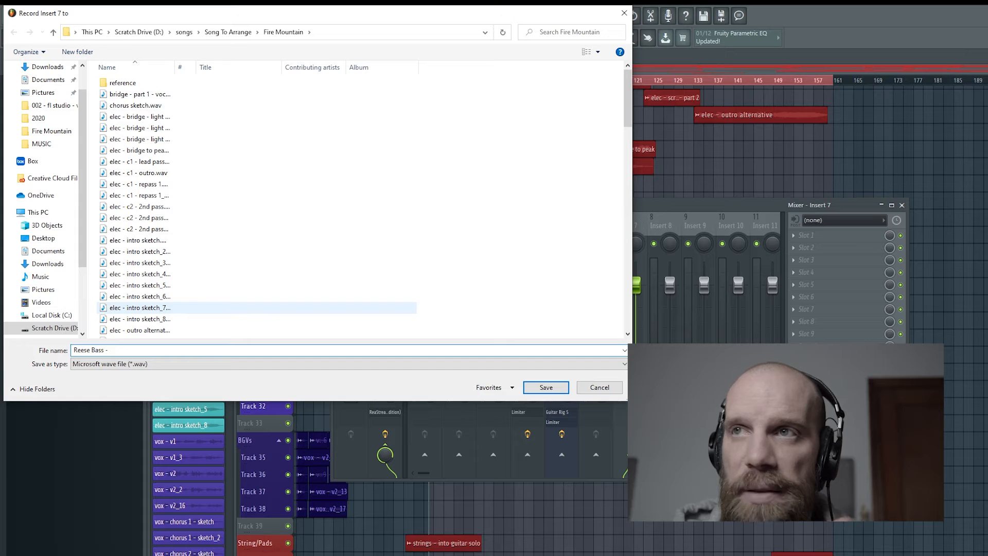
{"action": "type", "text": "ass - Render"}
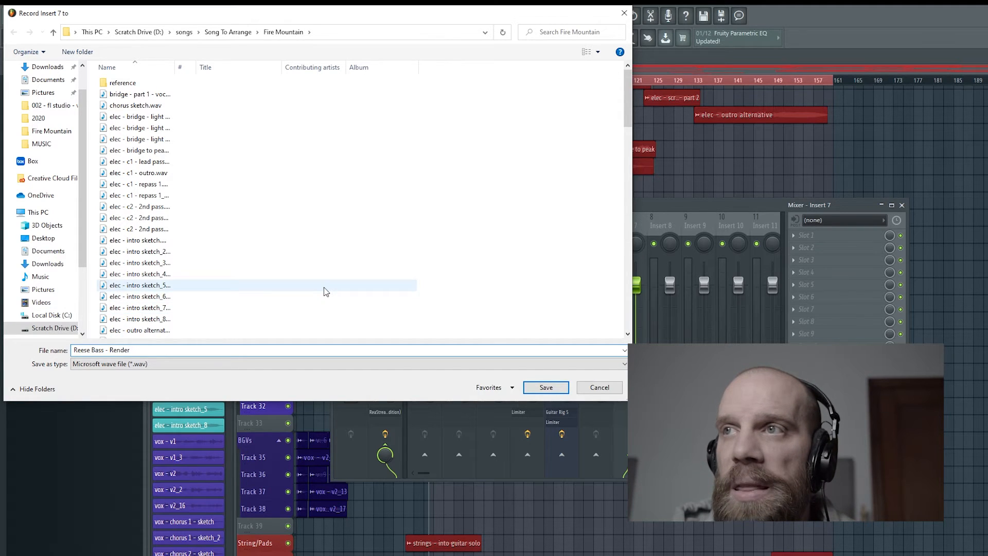
{"action": "left_click", "coordinate": [546, 387]}
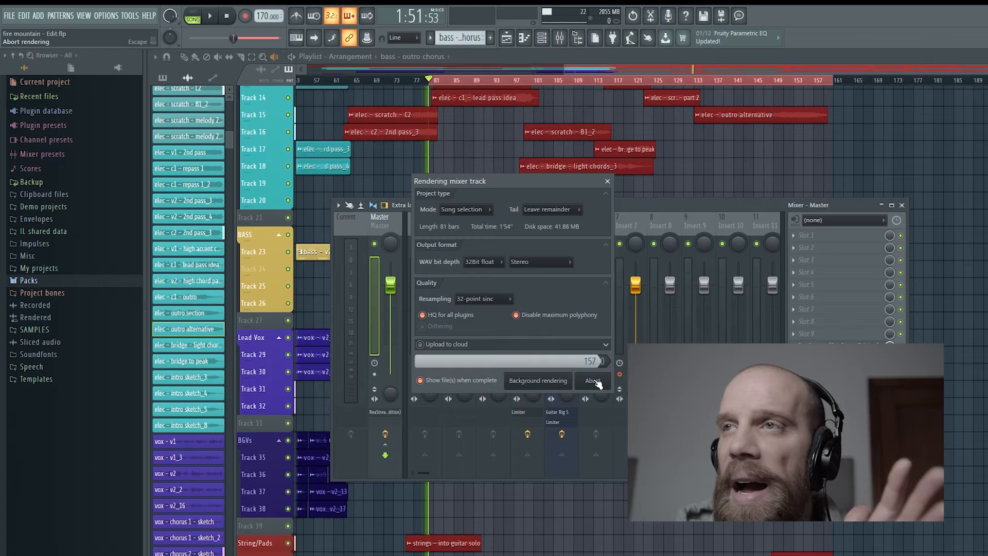
- Audition the bass - v2 and bass - V1 clips in the playlist to identify their instrument
{"action": "scroll", "coordinate": [727, 190], "scroll_direction": "up", "scroll_amount": 3}
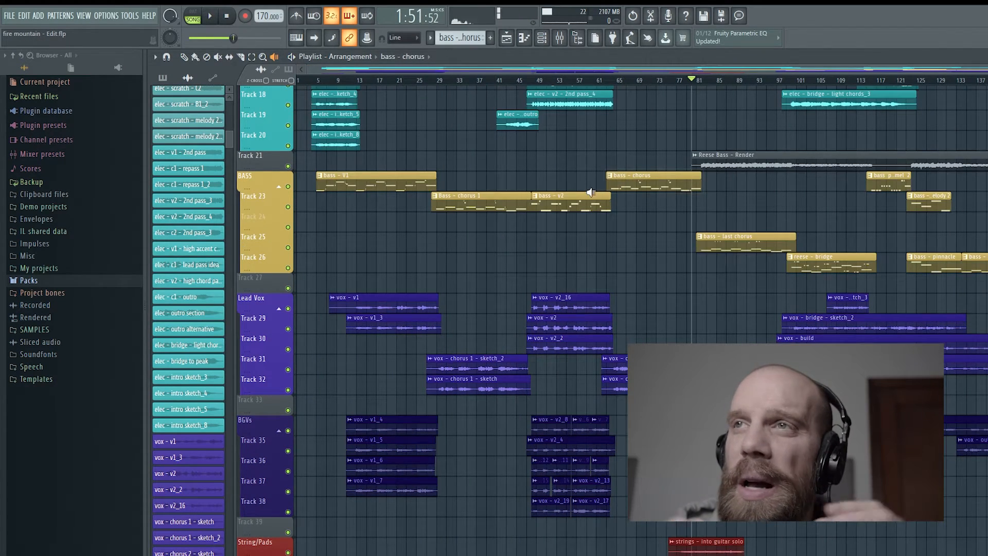
{"action": "left_click", "coordinate": [572, 206]}
{"action": "key", "text": "space"}
{"action": "left_click", "coordinate": [383, 189]}
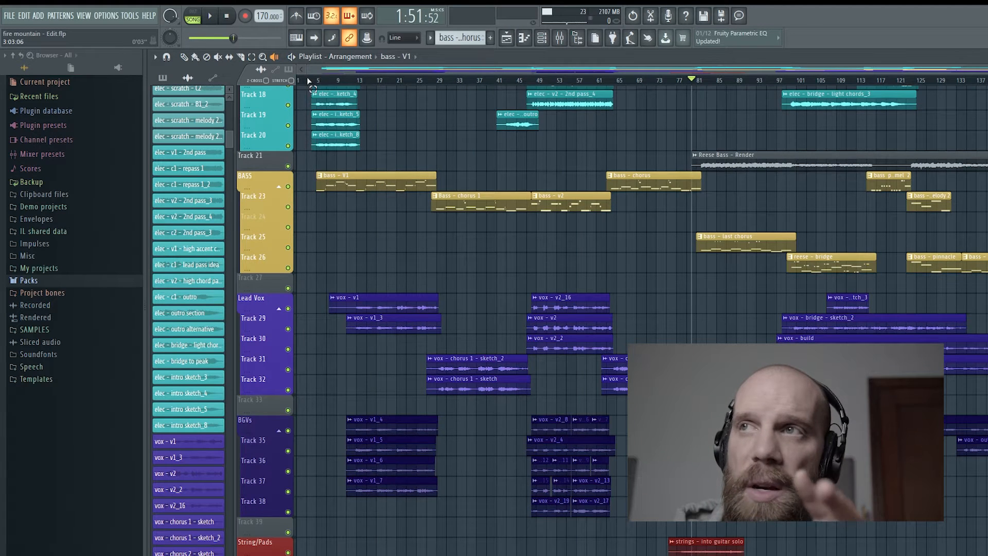
- Select bars 3 to 129 in the playlist and route the Kontakt bass channel to mixer track 8
{"action": "left_click_drag", "start_coordinate": [309, 80], "coordinate": [923, 110]}
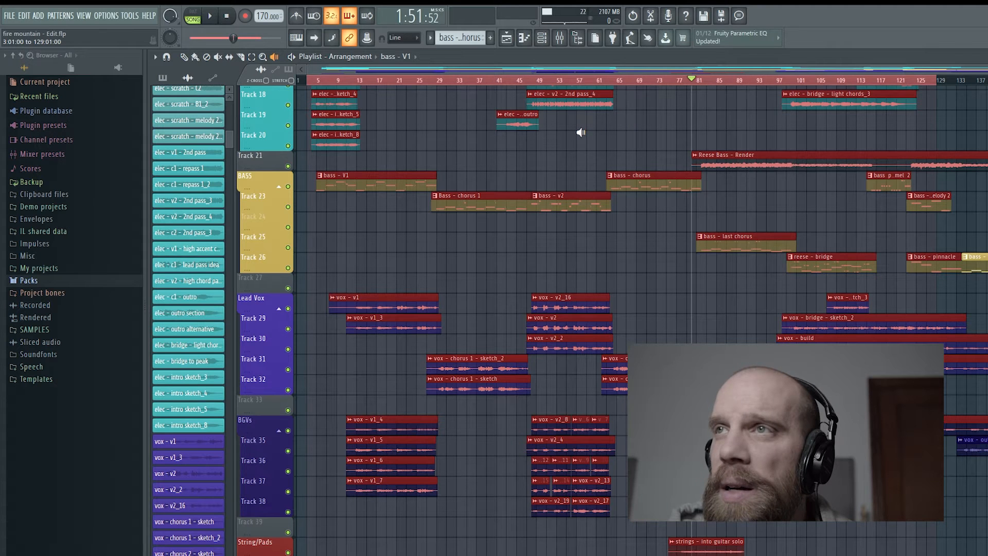
{"action": "key", "text": "F6"}
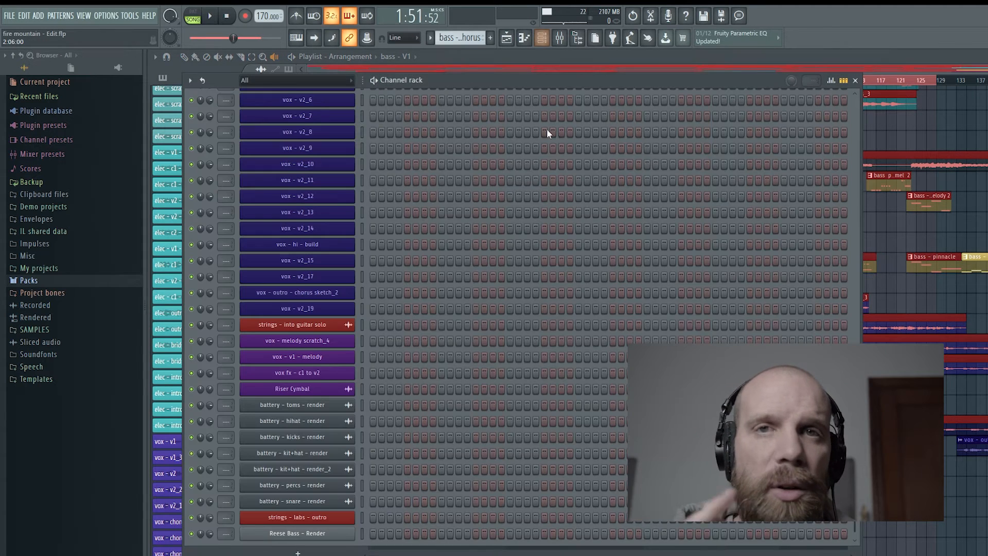
{"action": "scroll", "coordinate": [367, 149], "scroll_direction": "up", "scroll_amount": 10}
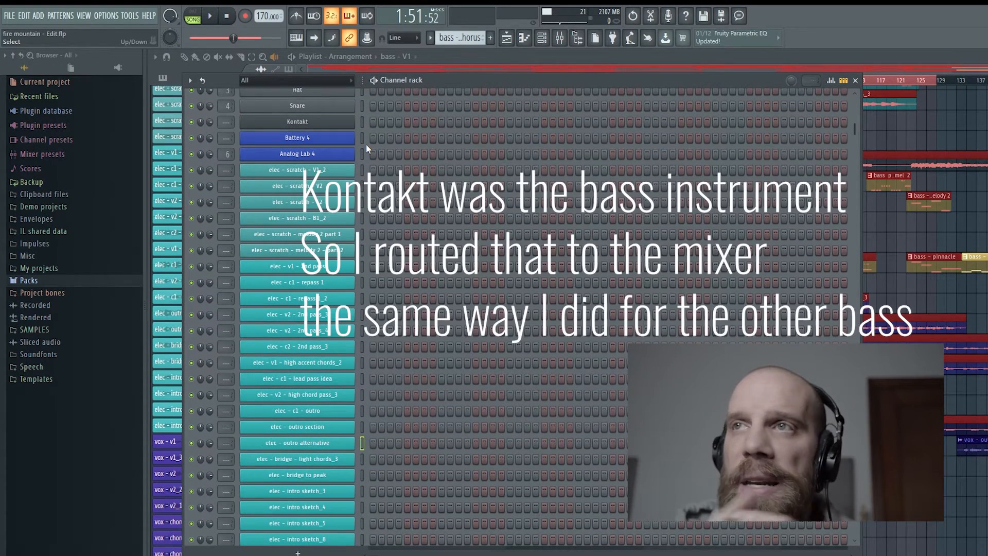
{"action": "scroll", "coordinate": [366, 144], "scroll_direction": "up", "scroll_amount": 1}
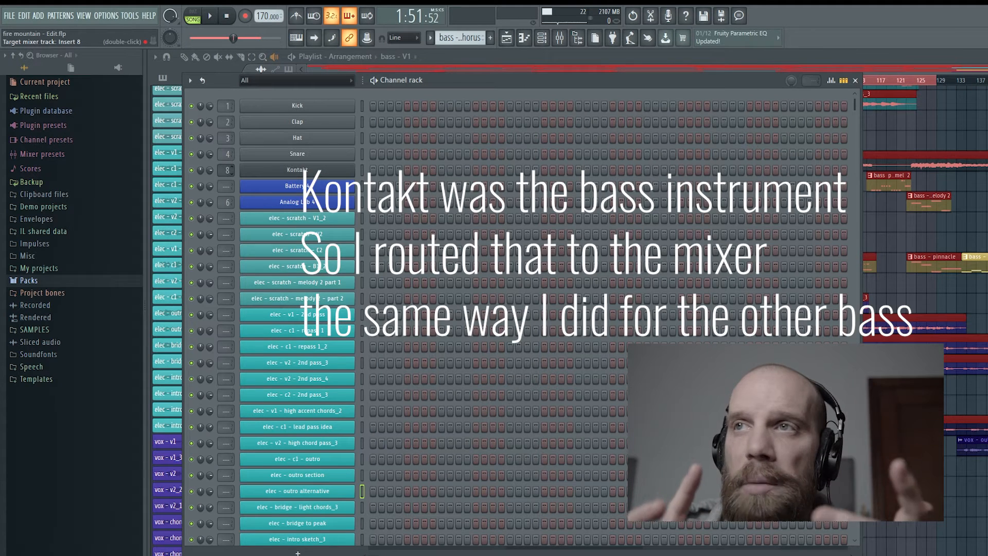
{"action": "scroll", "coordinate": [228, 170], "scroll_direction": "up", "scroll_amount": 1}
{"action": "double_click", "coordinate": [228, 170]}
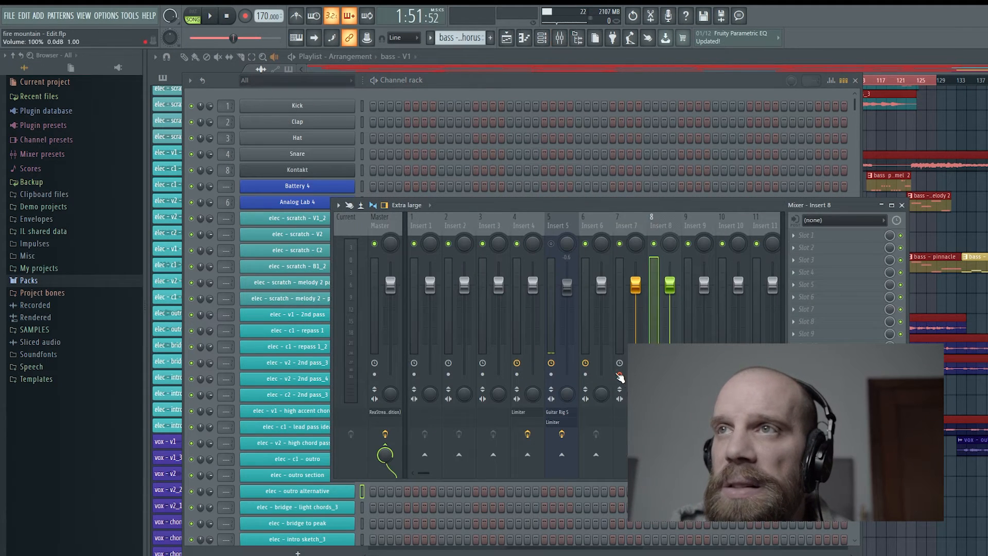
- Disarm mixer Insert 7, arm Insert 8 for disk recording to Rickenbacher Bass - Render as a wave file, and render it over the song selection
{"action": "left_click", "coordinate": [619, 374]}
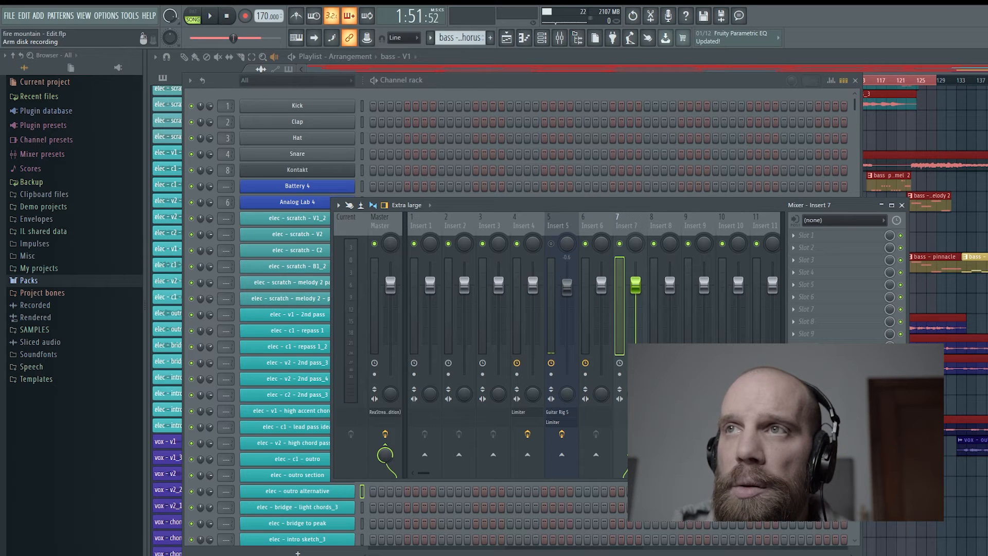
{"action": "left_click", "coordinate": [653, 374]}
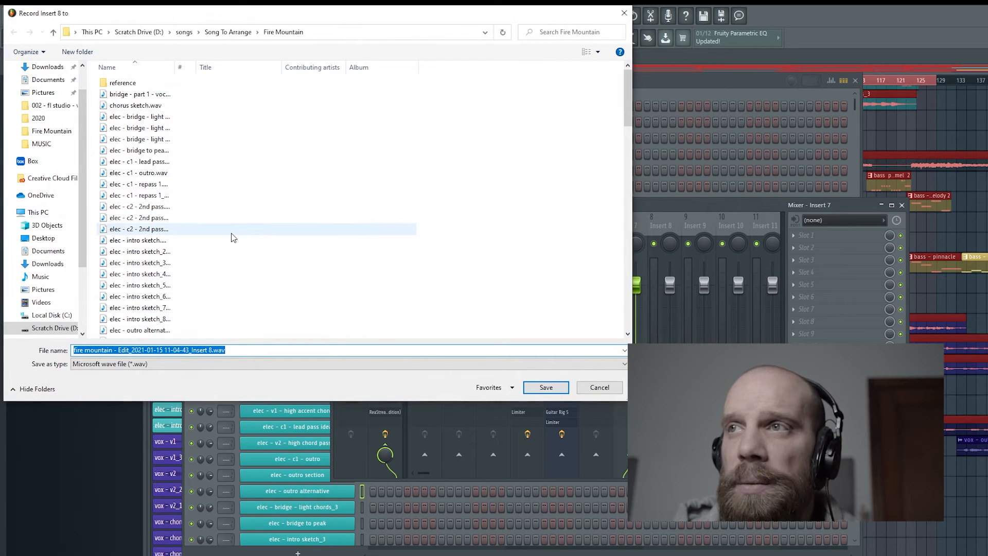
{"action": "type", "text": "R"}
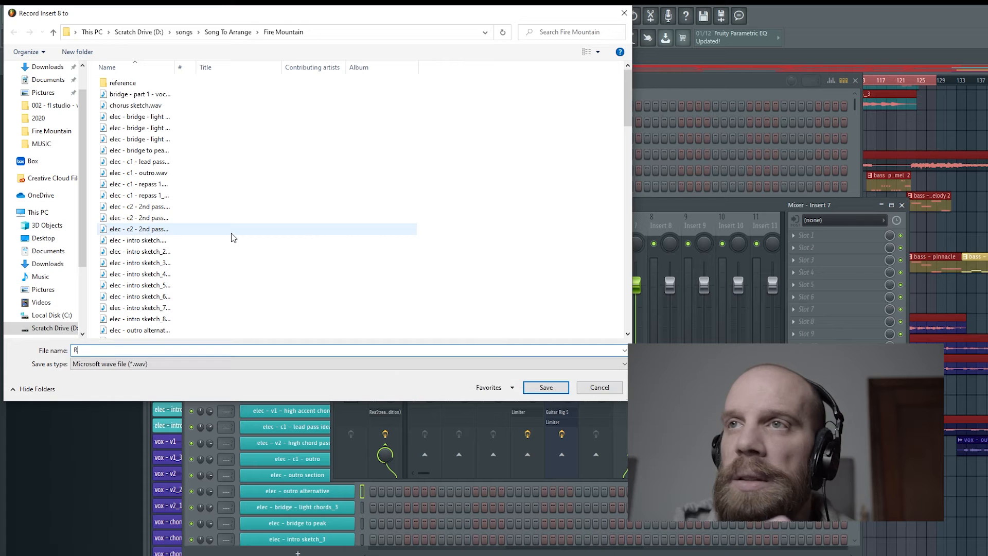
{"action": "type", "text": "ickenbac"}
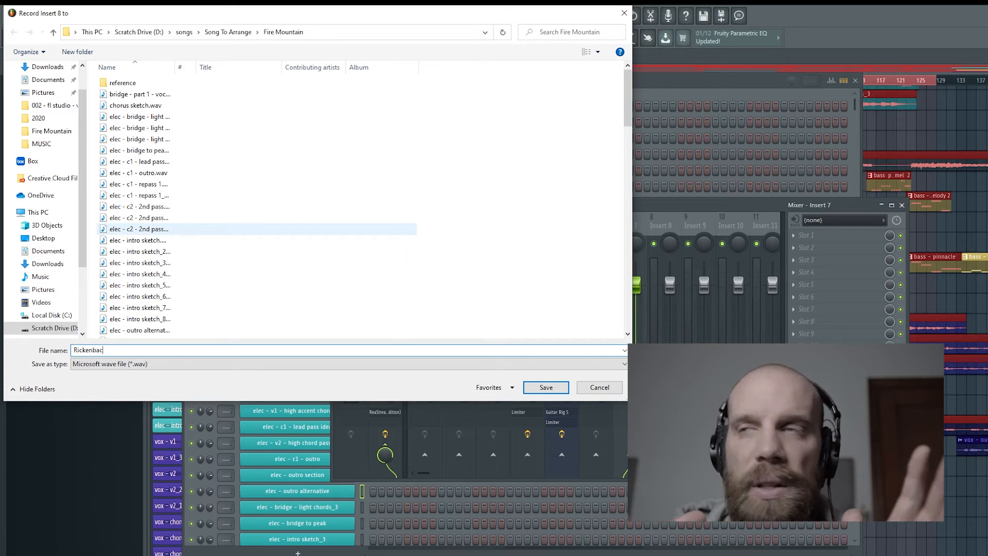
{"action": "type", "text": "her"}
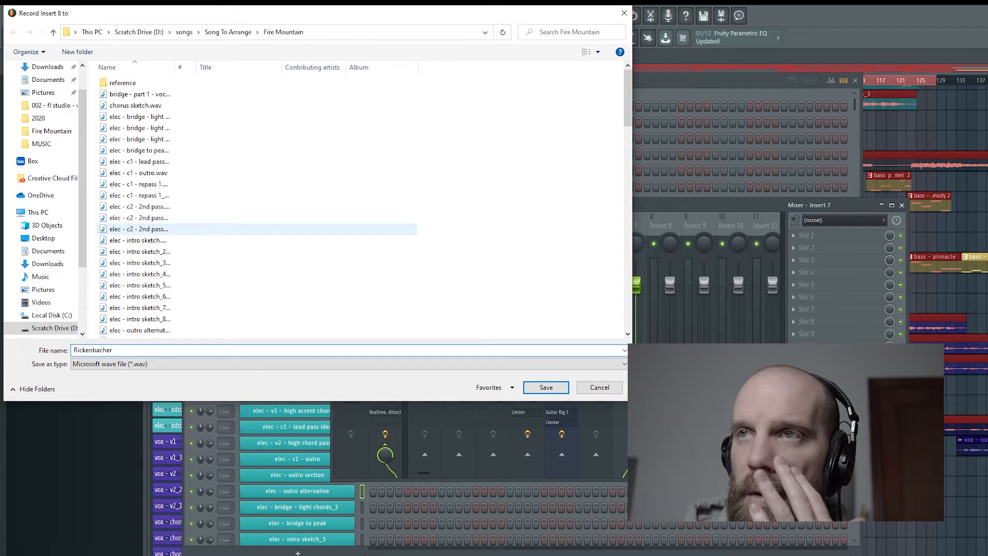
{"action": "type", "text": " Bass - Render"}
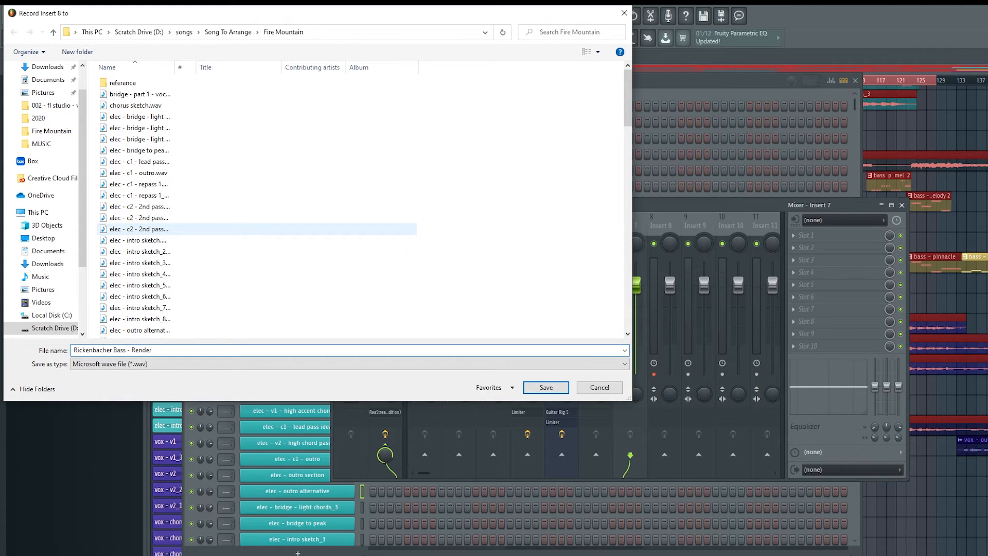
{"action": "key", "text": "Return"}
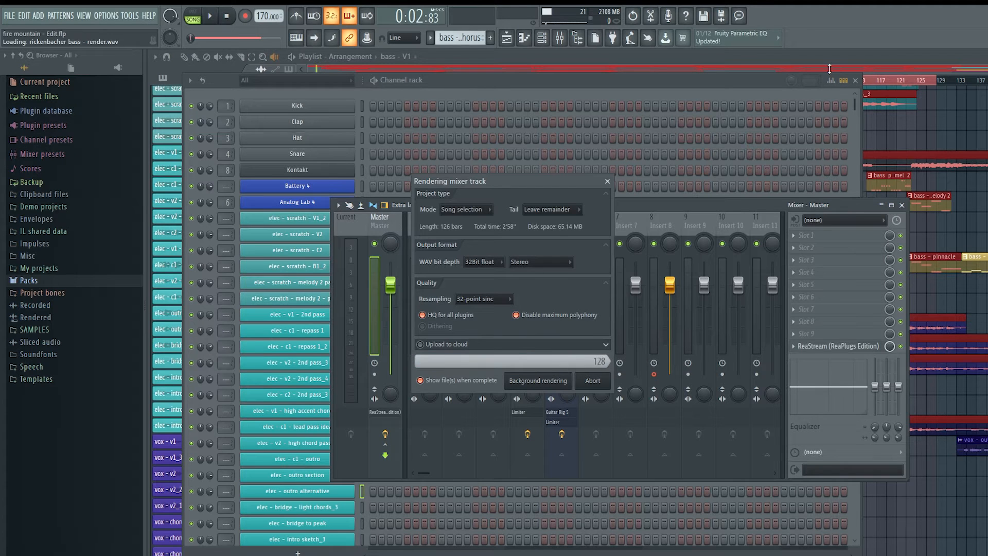
{"action": "key", "text": "ctrl+d"}
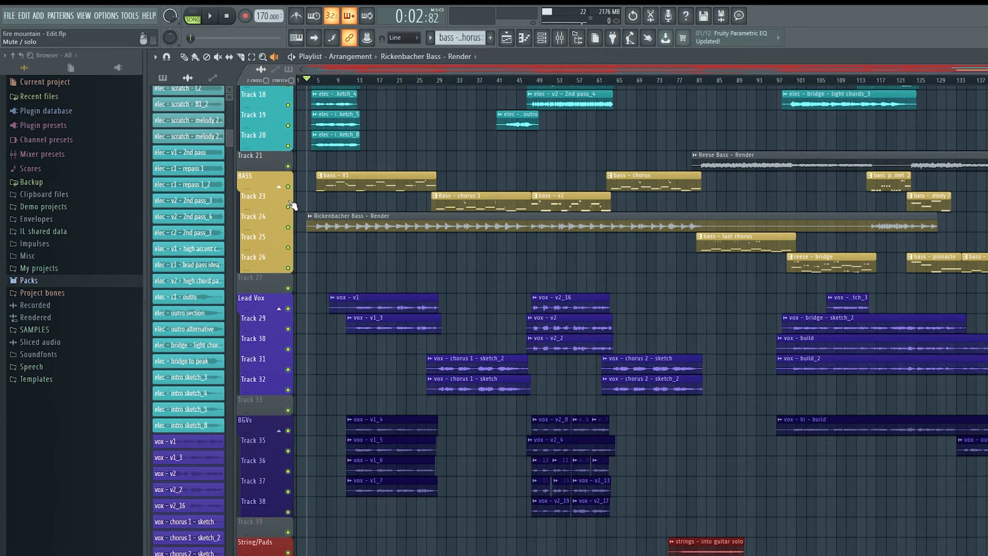
- Arrange the Rickenbacher and Reese Bass render clips on Track 22 and Track 23, directly above the BASS group
{"action": "left_click", "coordinate": [434, 260]}
{"action": "key", "text": "shift+Up"}
{"action": "key", "text": "shift+Up"}
{"action": "key", "text": "shift+Up"}
{"action": "key", "text": "shift+Up"}
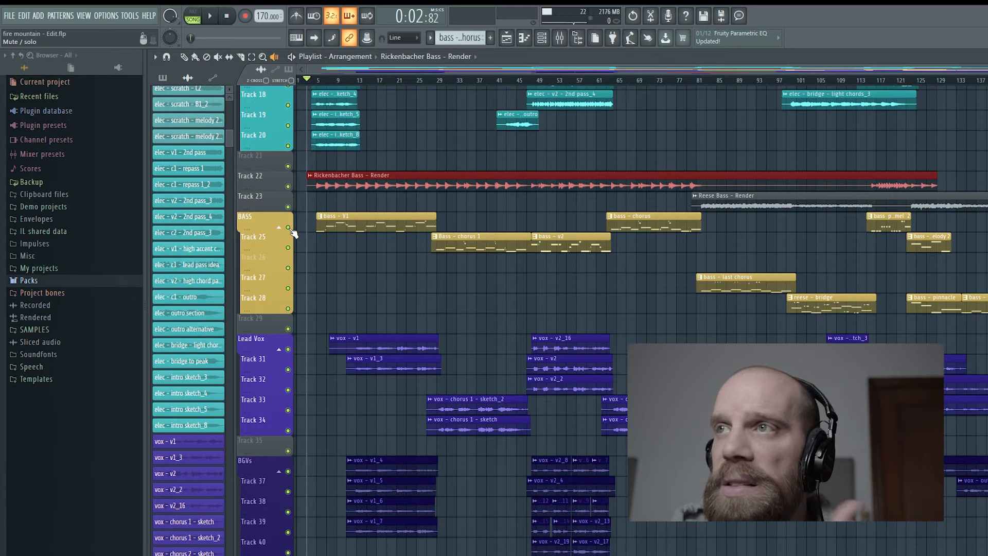
- Mute all the original bass pattern clips in the BASS group and shrink the height of its tracks
{"action": "key", "text": "t"}
{"action": "left_click", "coordinate": [332, 221]}
{"action": "left_click", "coordinate": [463, 244]}
{"action": "left_click", "coordinate": [541, 246]}
{"action": "left_click", "coordinate": [668, 221]}
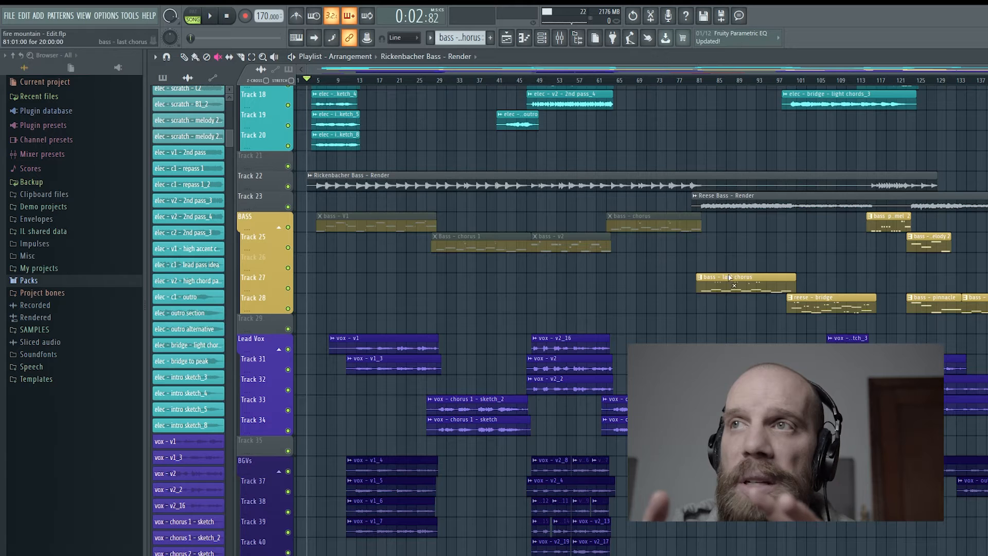
{"action": "left_click", "coordinate": [889, 223]}
{"action": "left_click", "coordinate": [927, 246]}
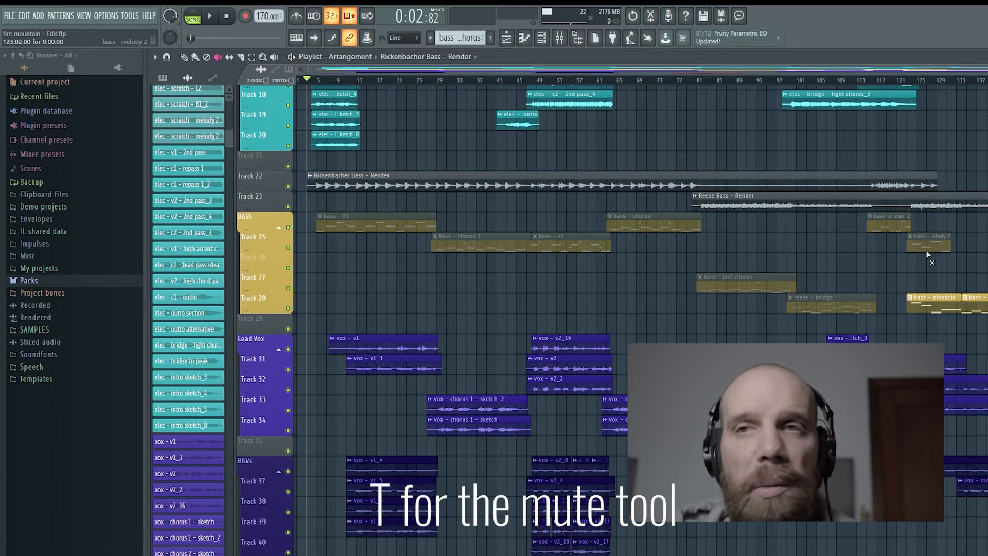
{"action": "left_click", "coordinate": [981, 304]}
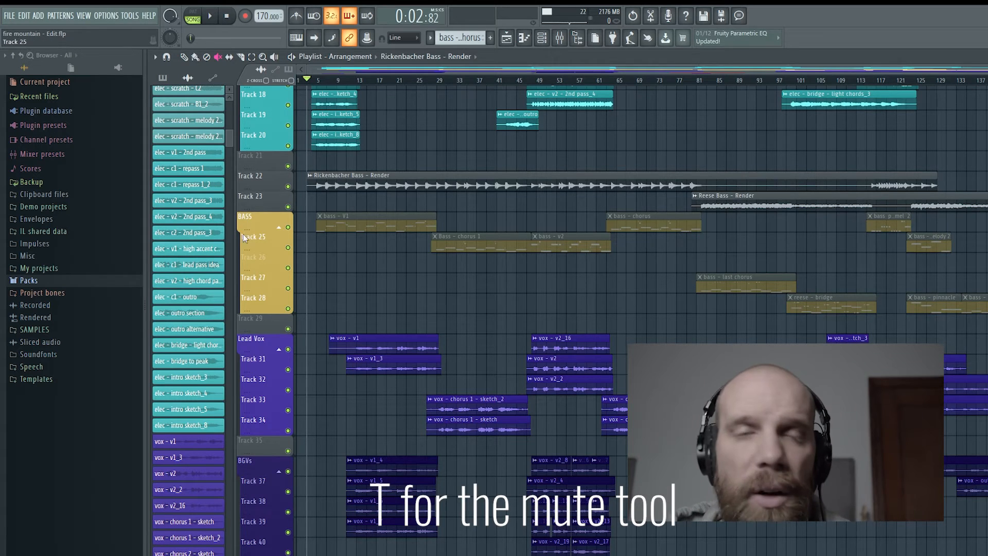
{"action": "left_click_drag", "start_coordinate": [251, 230], "coordinate": [246, 254]}
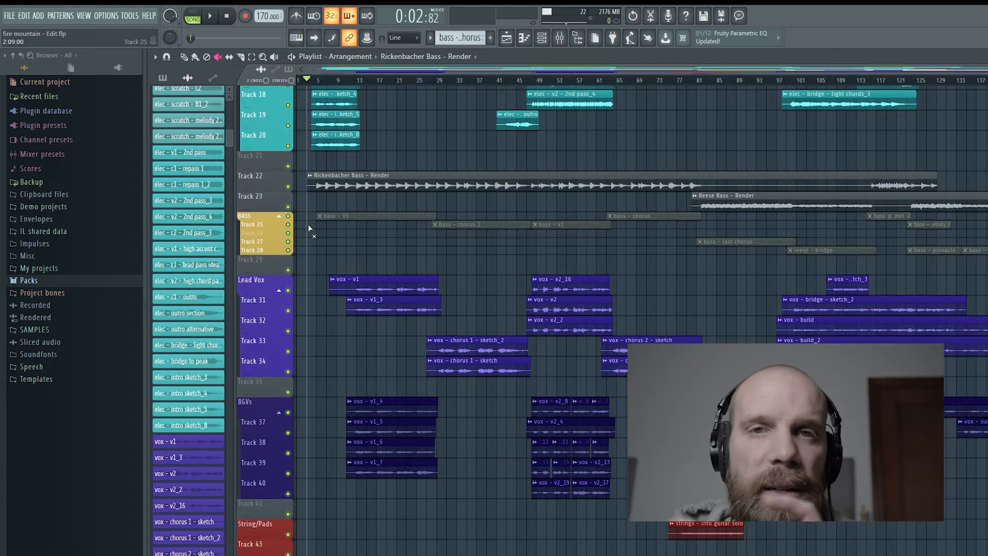
- Rename Track 22 as Bass - Rickenbacher and color it yellow like the BASS group
{"action": "scroll", "coordinate": [283, 215], "scroll_direction": "up", "scroll_amount": 4}
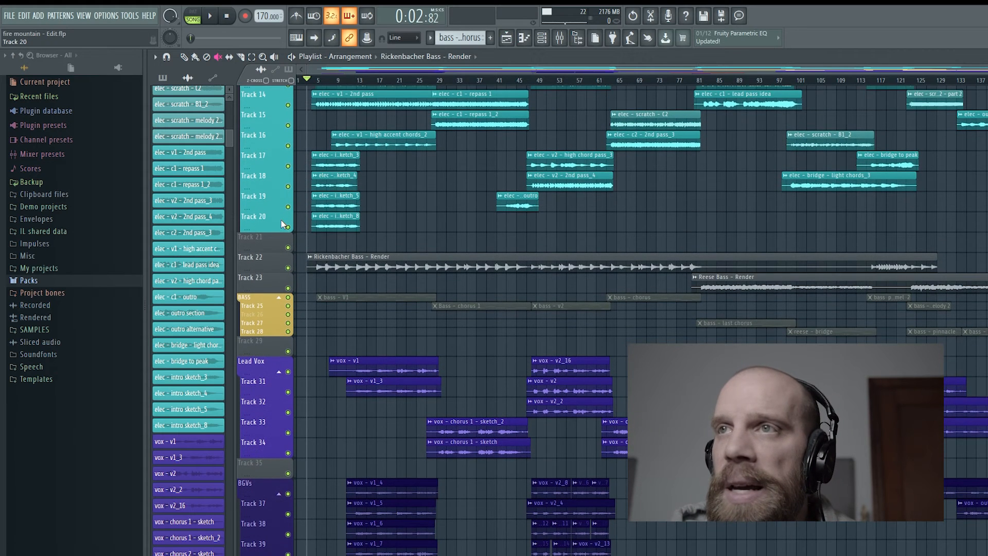
{"action": "right_click", "coordinate": [259, 262]}
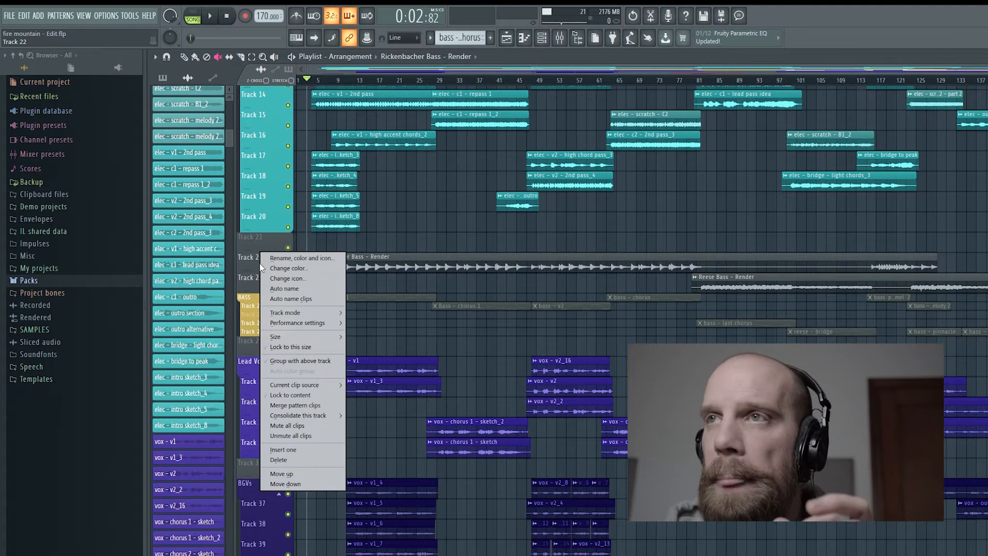
{"action": "left_click", "coordinate": [284, 261]}
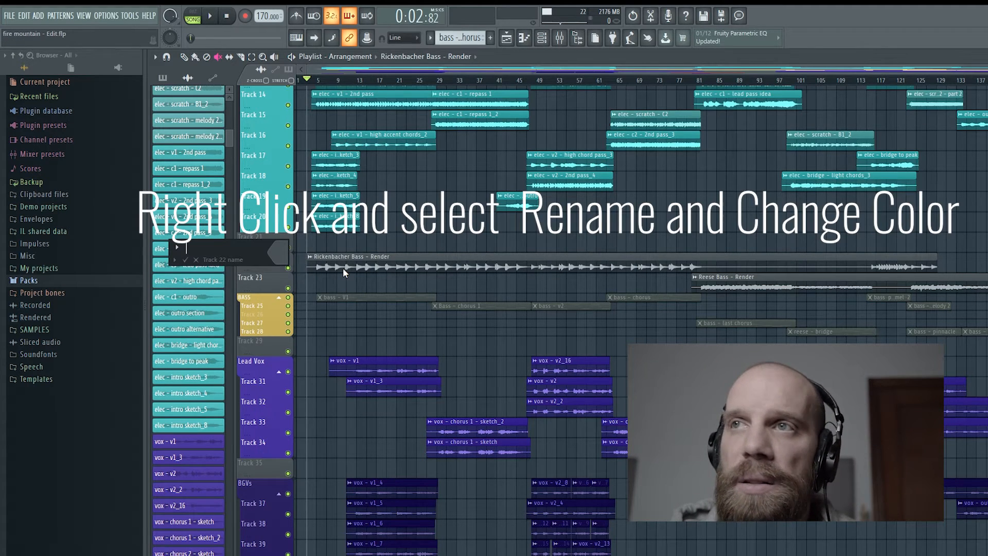
{"action": "type", "text": "Ricke"}
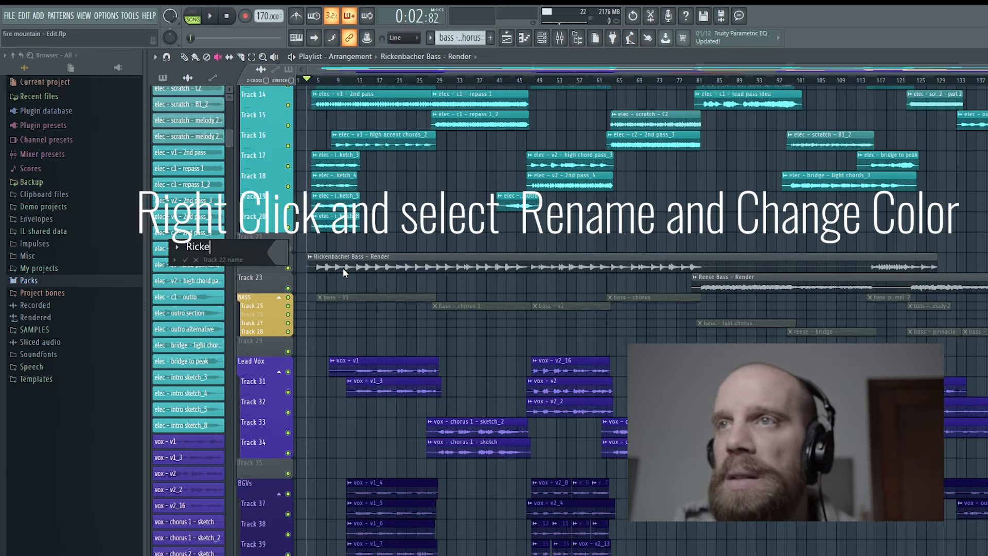
{"action": "key", "text": "BackSpace"}
{"action": "key", "text": "BackSpace"}
{"action": "key", "text": "BackSpace"}
{"action": "key", "text": "BackSpace"}
{"action": "key", "text": "BackSpace"}
{"action": "type", "text": "Bass "}
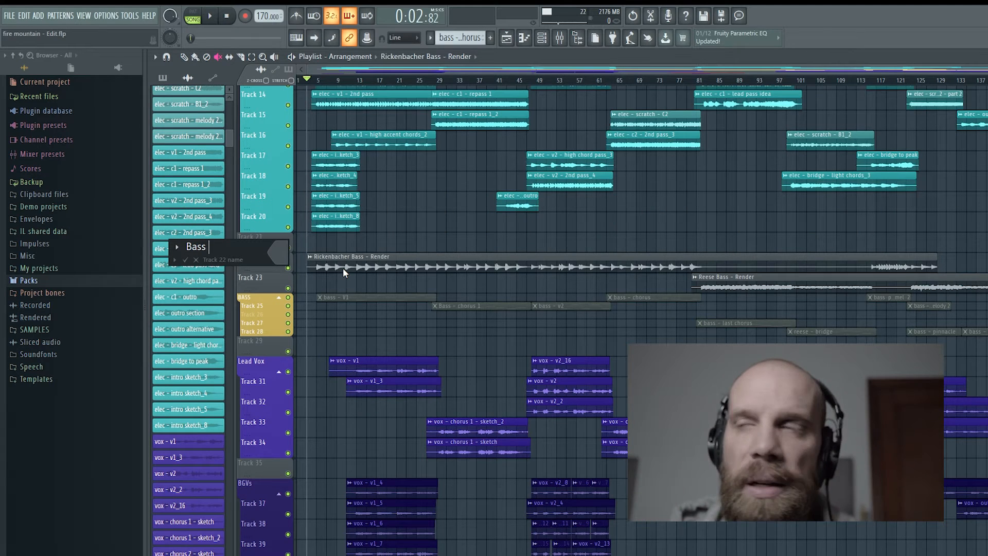
{"action": "type", "text": "- Ricke"}
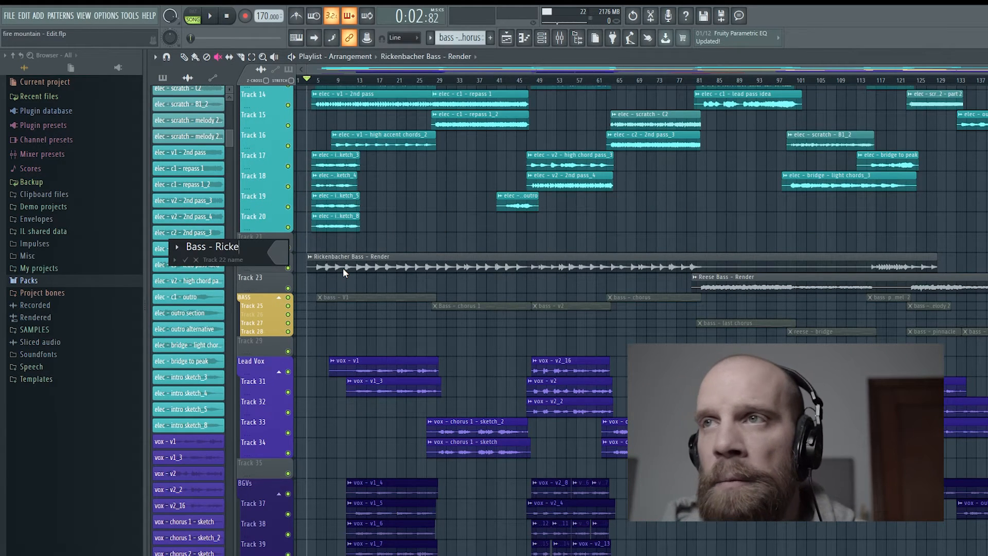
{"action": "type", "text": "nbacher"}
{"action": "key", "text": "Return"}
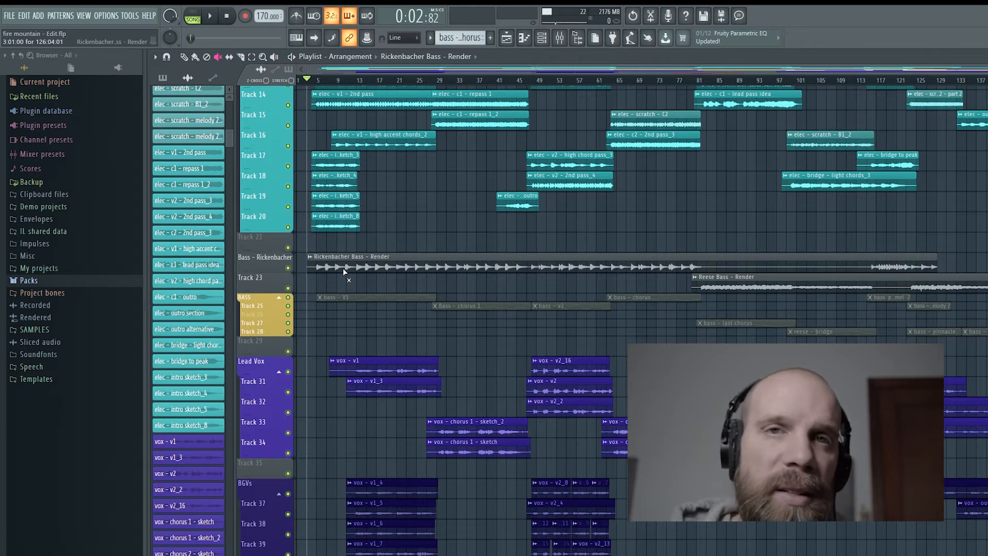
{"action": "right_click", "coordinate": [277, 260]}
{"action": "left_click", "coordinate": [312, 347]}
- Rename Track 23 as Reese Bass and color it yellow like the other bass tracks
{"action": "right_click", "coordinate": [257, 280]}
{"action": "left_click", "coordinate": [282, 290]}
{"action": "type", "text": "Reese Bass"}
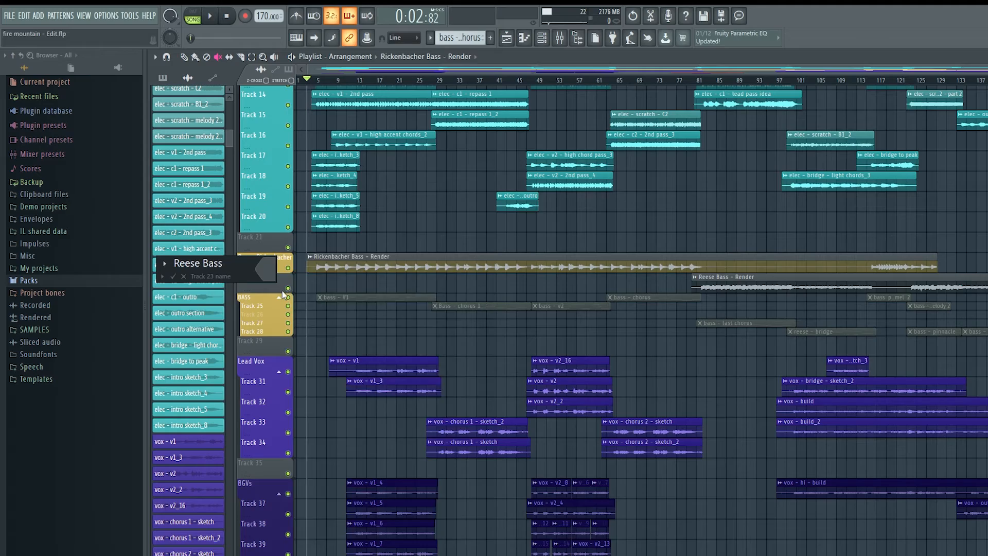
{"action": "key", "text": "Return"}
{"action": "right_click", "coordinate": [282, 290]}
{"action": "left_click", "coordinate": [321, 380]}
- Recolor the Rickenbacher Bass - Render and Reese Bass - Render clips yellow to match their tracks
{"action": "left_click", "coordinate": [310, 256]}
{"action": "left_click", "coordinate": [326, 453]}
{"action": "left_click", "coordinate": [694, 277]}
{"action": "left_click", "coordinate": [711, 472]}
- Collapse the original BASS group and insert an empty track between it and the Reese Bass track
{"action": "scroll", "coordinate": [425, 283], "scroll_direction": "down", "scroll_amount": 4}
{"action": "left_click", "coordinate": [278, 292]}
{"action": "right_click", "coordinate": [257, 291]}
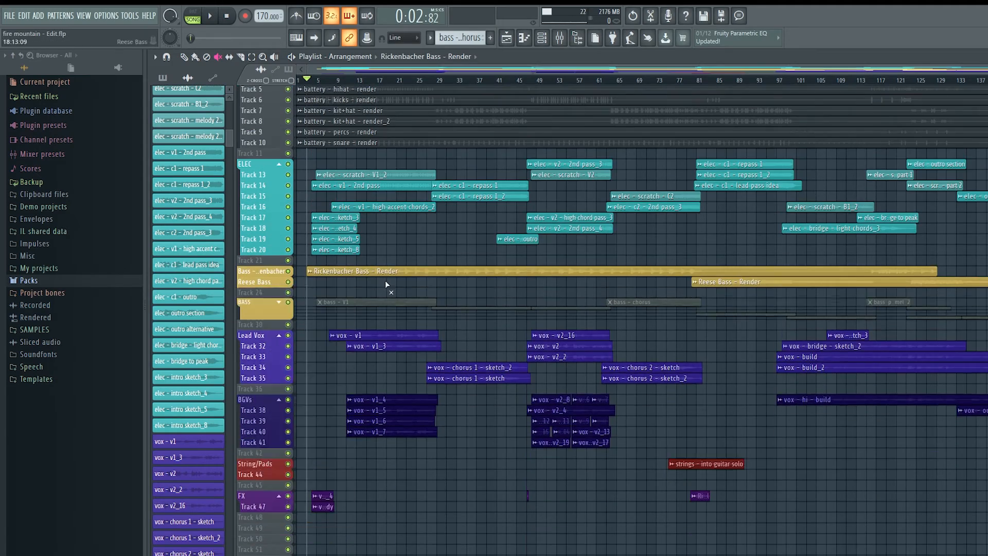
- Insert an empty track between the original DRUMS group and the battery render tracks
{"action": "scroll", "coordinate": [550, 281], "scroll_direction": "up", "scroll_amount": 5}
{"action": "scroll", "coordinate": [549, 281], "scroll_direction": "up", "scroll_amount": 10}
{"action": "scroll", "coordinate": [442, 98], "scroll_direction": "up", "scroll_amount": 4}
{"action": "left_click_drag", "start_coordinate": [570, 71], "coordinate": [984, 72]}
{"action": "right_click", "coordinate": [266, 114]}
{"action": "left_click", "coordinate": [289, 308]}
- Save the project as fire mountain - Mix Prep and delete the battery - kit+hat - render channel
{"action": "scroll", "coordinate": [385, 229], "scroll_direction": "down", "scroll_amount": 5}
{"action": "scroll", "coordinate": [505, 276], "scroll_direction": "down", "scroll_amount": 10}
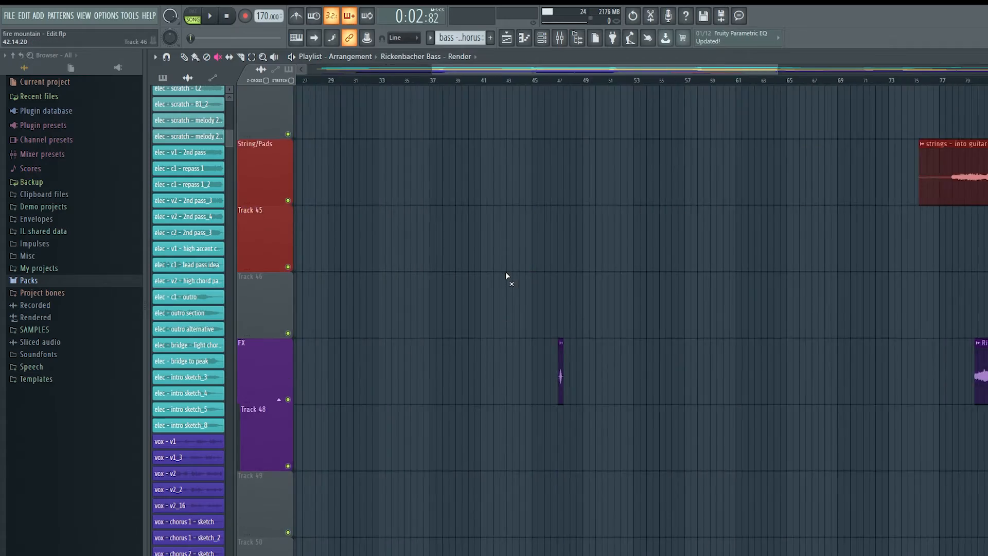
{"action": "scroll", "coordinate": [505, 275], "scroll_direction": "up", "scroll_amount": 15}
{"action": "left_click", "coordinate": [9, 15]}
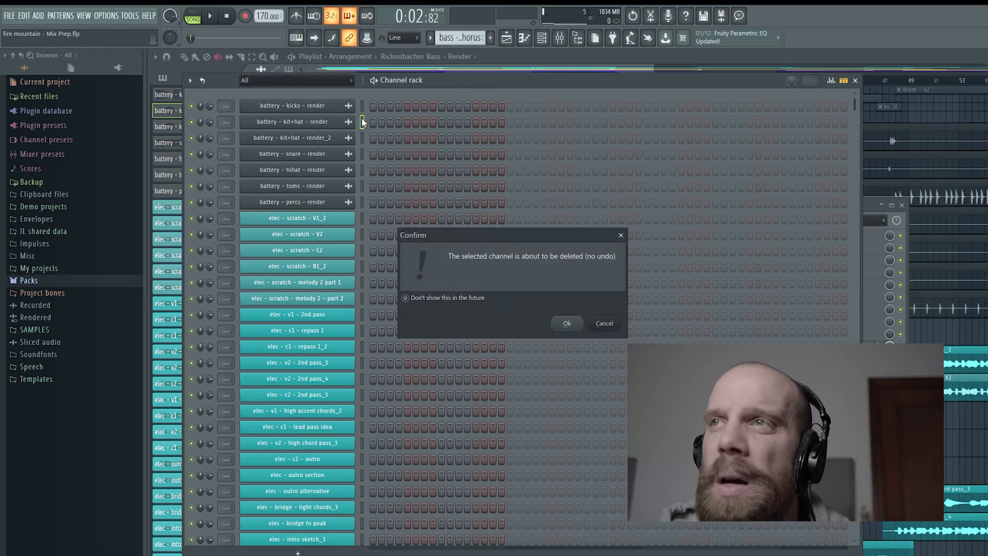
{"action": "key", "text": "Return"}
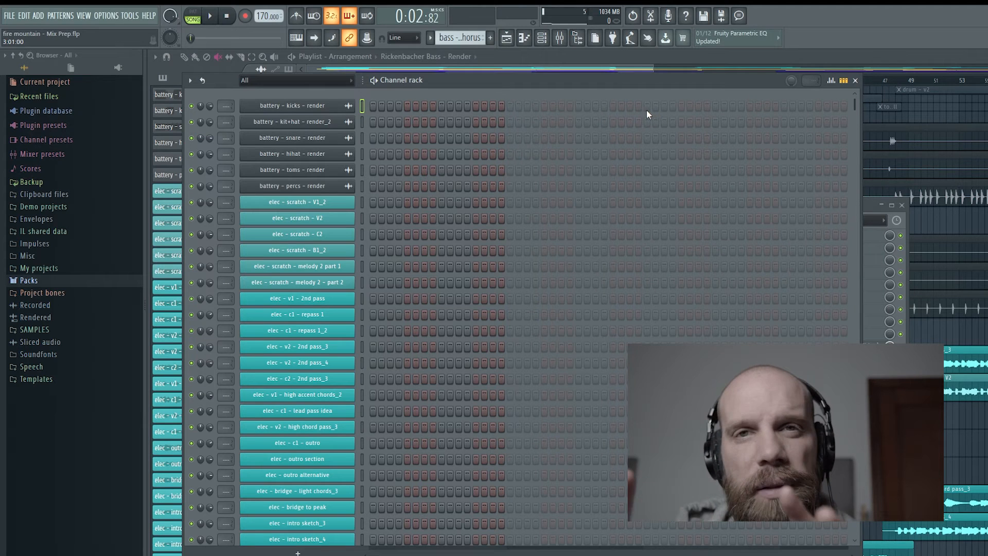
- Delete the three muted tracks of the original DRUMS group from the playlist
{"action": "left_click", "coordinate": [748, 58]}
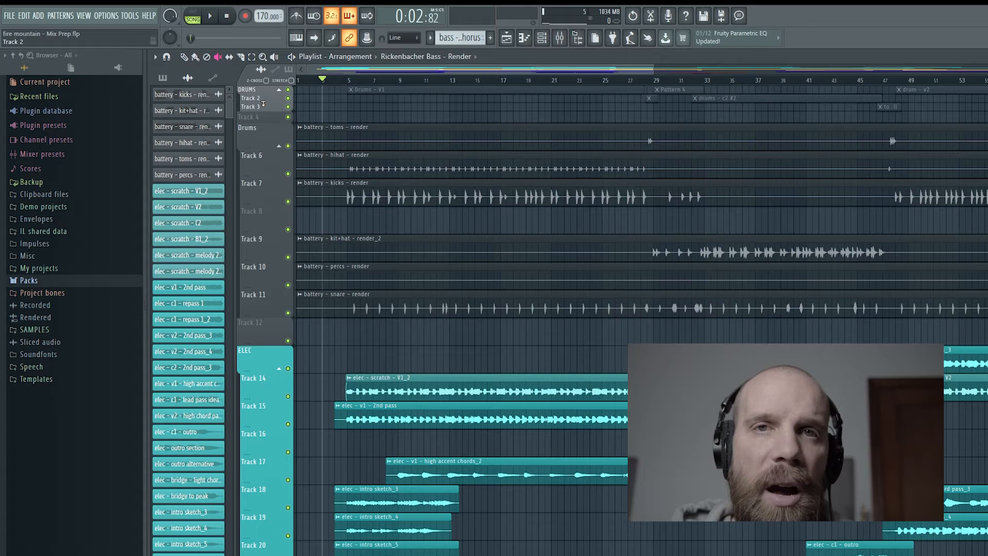
{"action": "scroll", "coordinate": [325, 100], "scroll_direction": "up", "scroll_amount": 3}
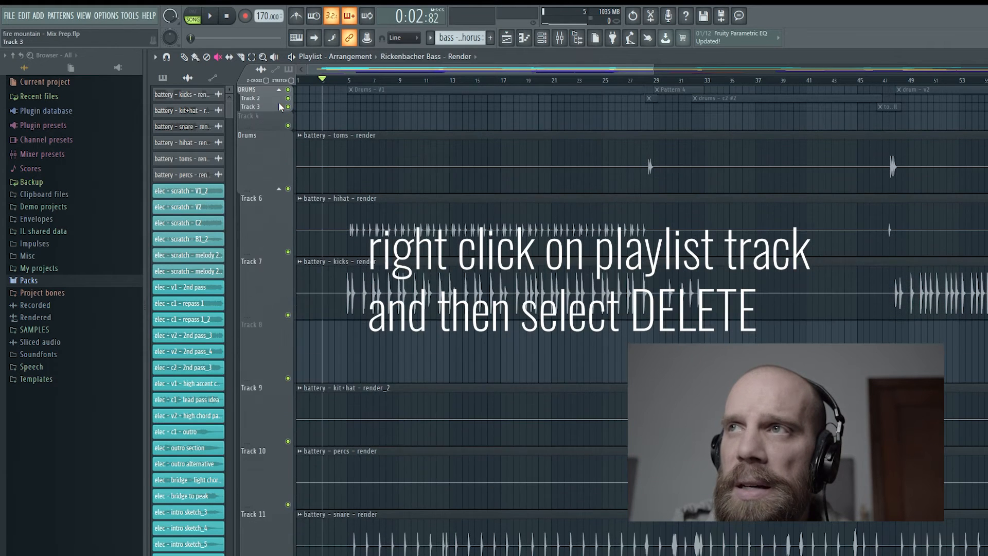
{"action": "right_click", "coordinate": [268, 97]}
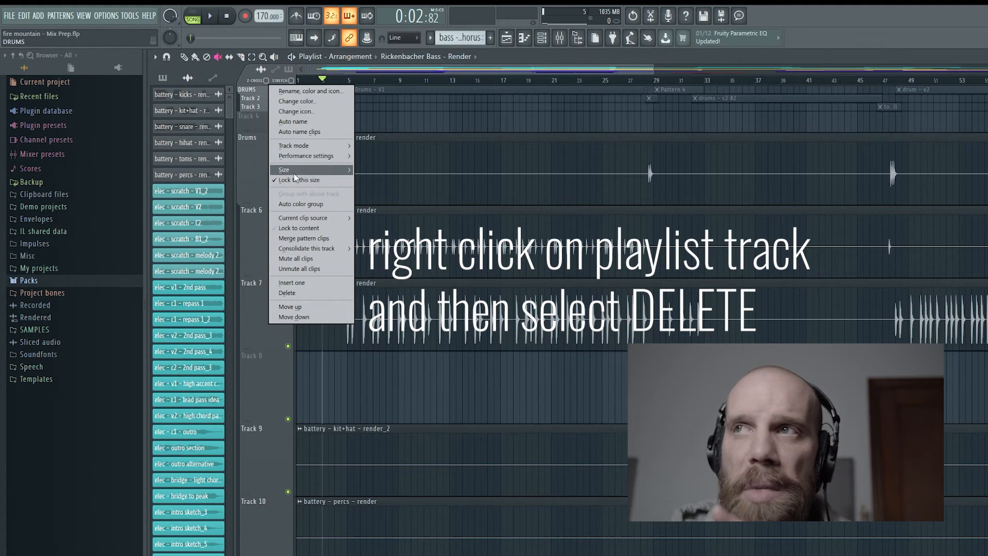
{"action": "left_click", "coordinate": [286, 293]}
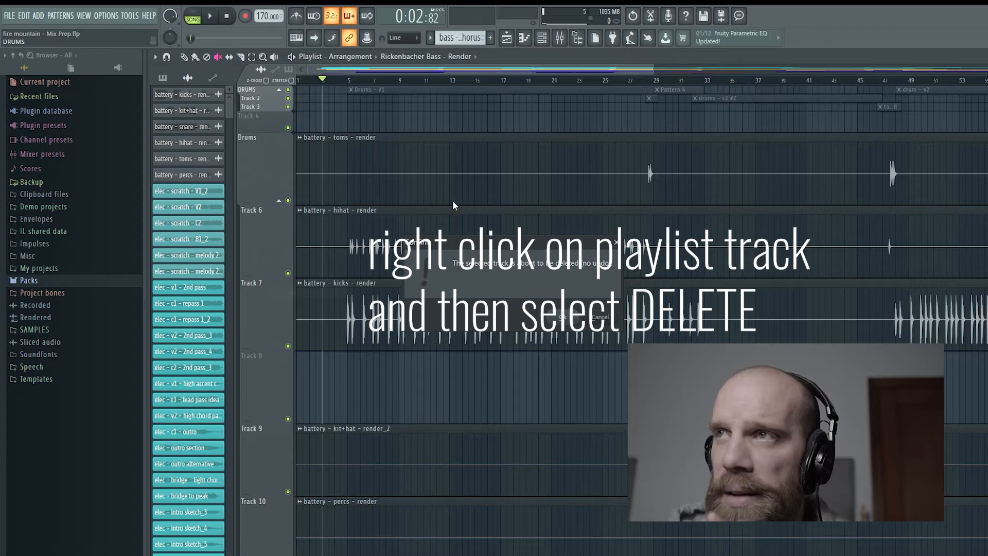
{"action": "left_click", "coordinate": [564, 322]}
{"action": "right_click", "coordinate": [267, 89]}
{"action": "left_click", "coordinate": [286, 293]}
{"action": "key", "text": "Return"}
{"action": "right_click", "coordinate": [275, 88]}
{"action": "left_click", "coordinate": [292, 293]}
{"action": "key", "text": "Return"}
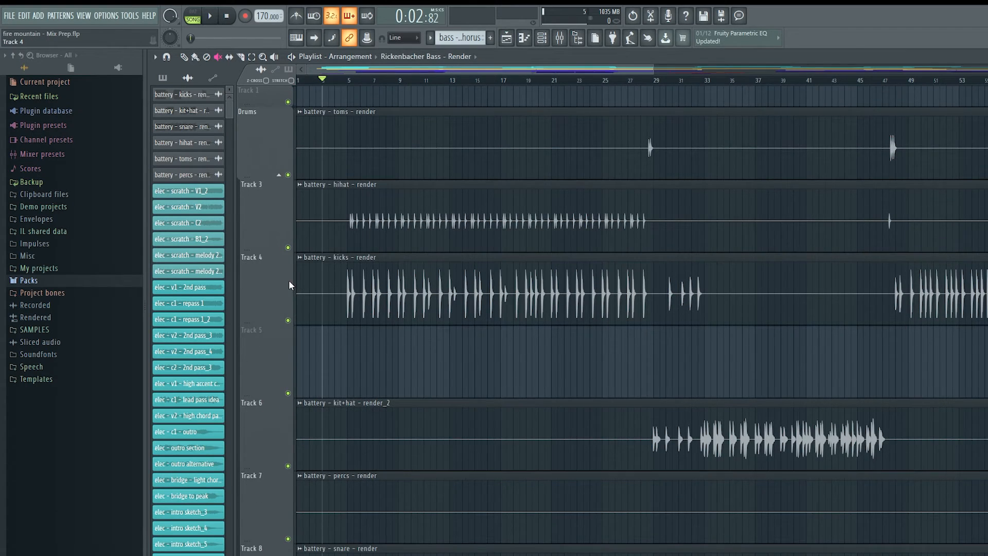
- Delete the empty Track 5 from the Drums group and the original muted BASS group tracks from the playlist
{"action": "scroll", "coordinate": [473, 272], "scroll_direction": "down", "scroll_amount": 4}
{"action": "scroll", "coordinate": [452, 218], "scroll_direction": "down", "scroll_amount": 3}
{"action": "right_click", "coordinate": [276, 221]}
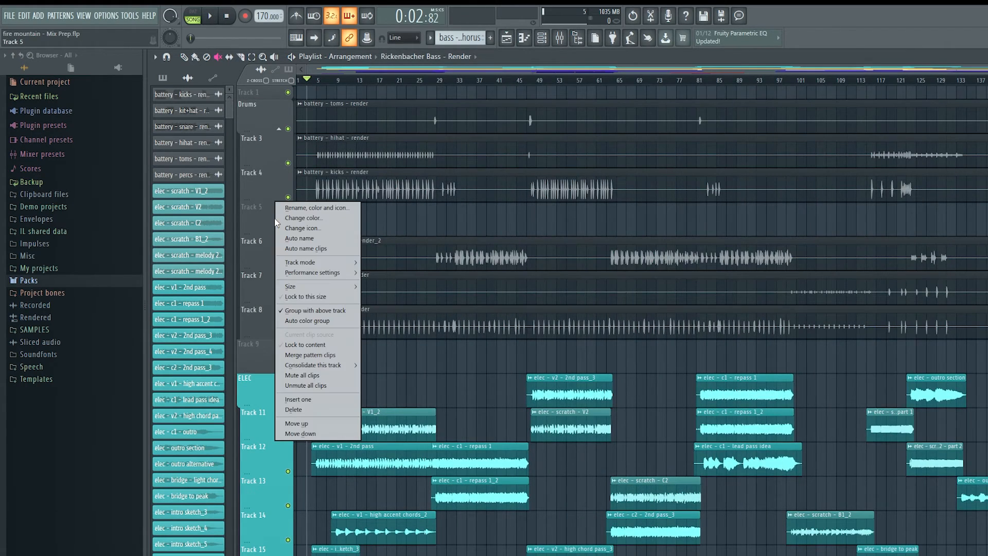
{"action": "scroll", "coordinate": [275, 222], "scroll_direction": "down", "scroll_amount": 10}
{"action": "scroll", "coordinate": [566, 276], "scroll_direction": "up", "scroll_amount": 10}
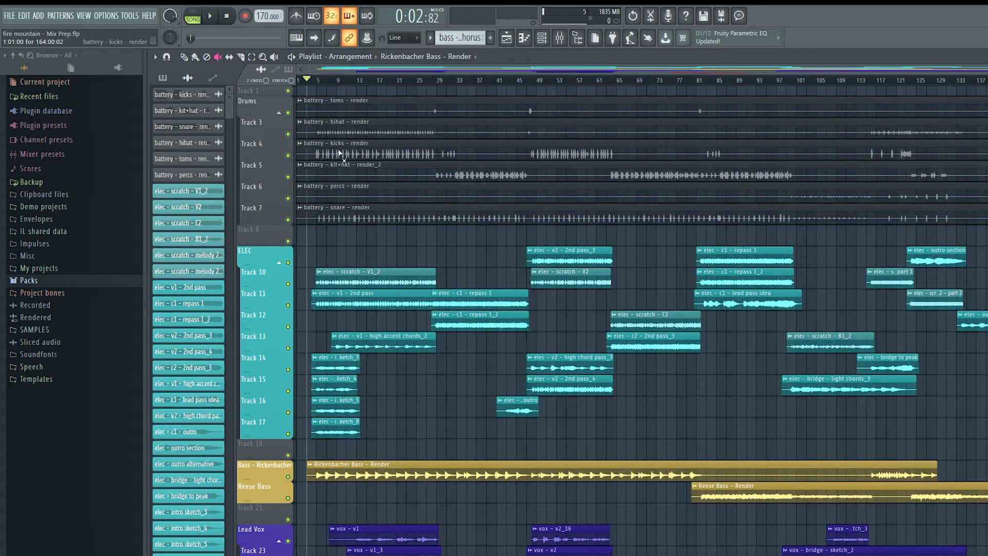
- Route the six battery render channels to their own mixer tracks, starting at Insert 1
{"action": "key", "text": "F6"}
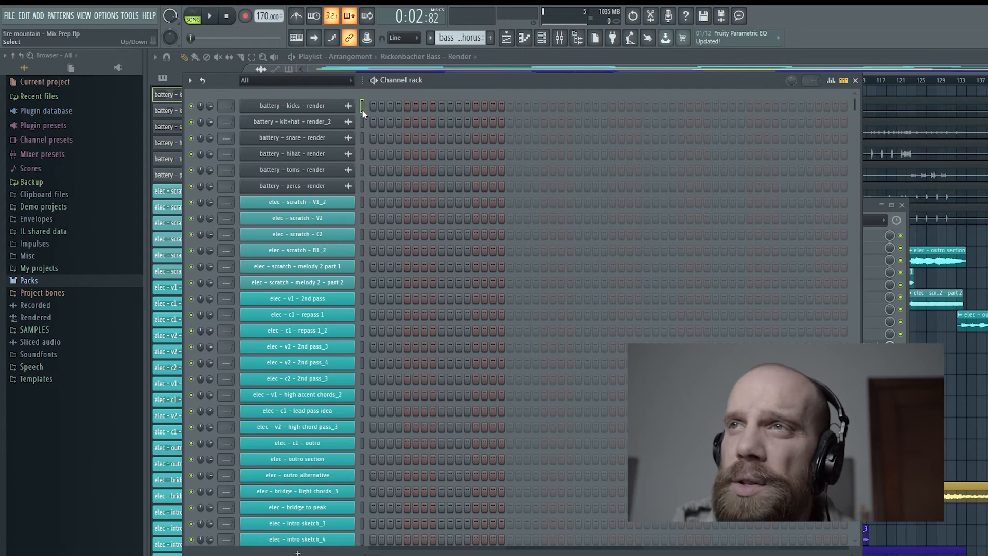
{"action": "left_click", "coordinate": [362, 153], "text": "shift"}
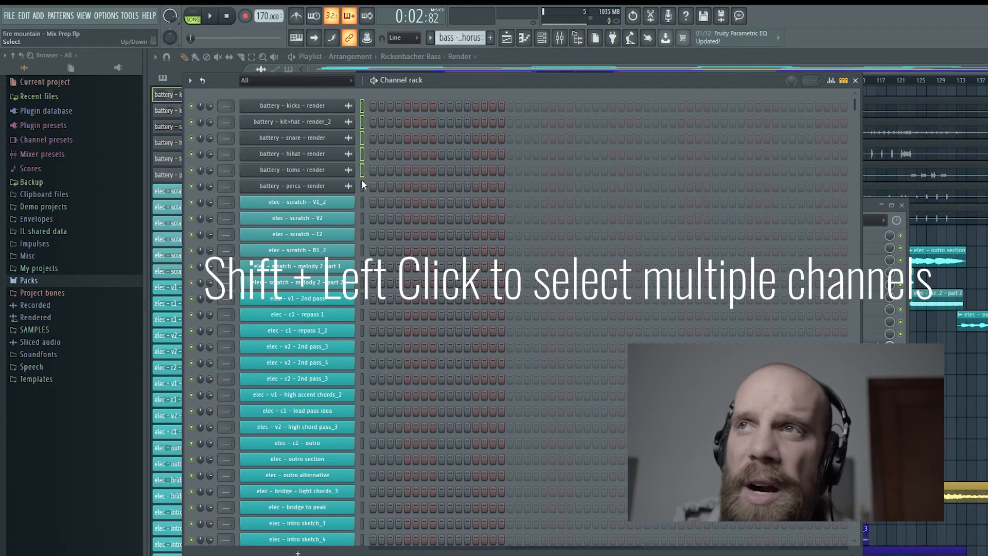
{"action": "left_click", "coordinate": [362, 186], "text": "shift"}
{"action": "key", "text": "F9"}
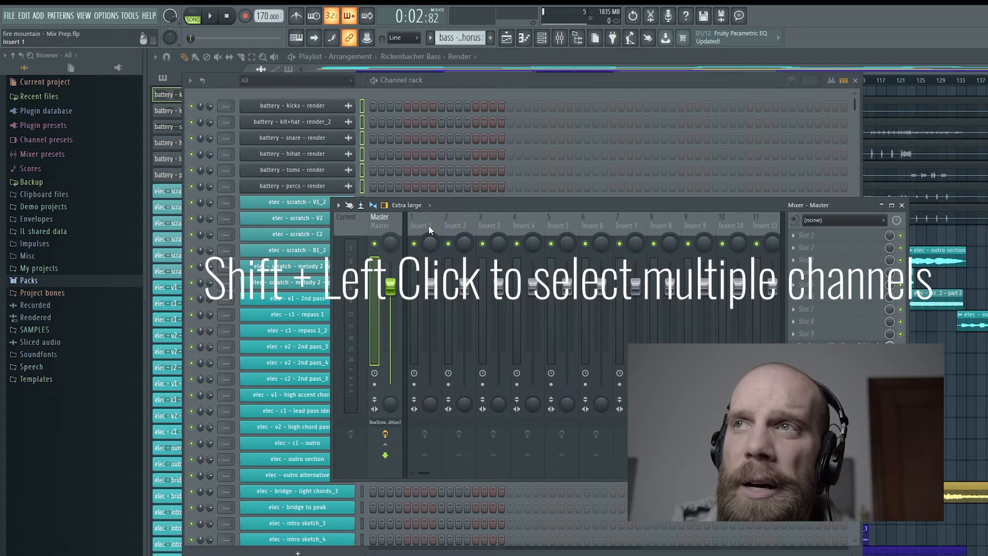
{"action": "left_click", "coordinate": [426, 219]}
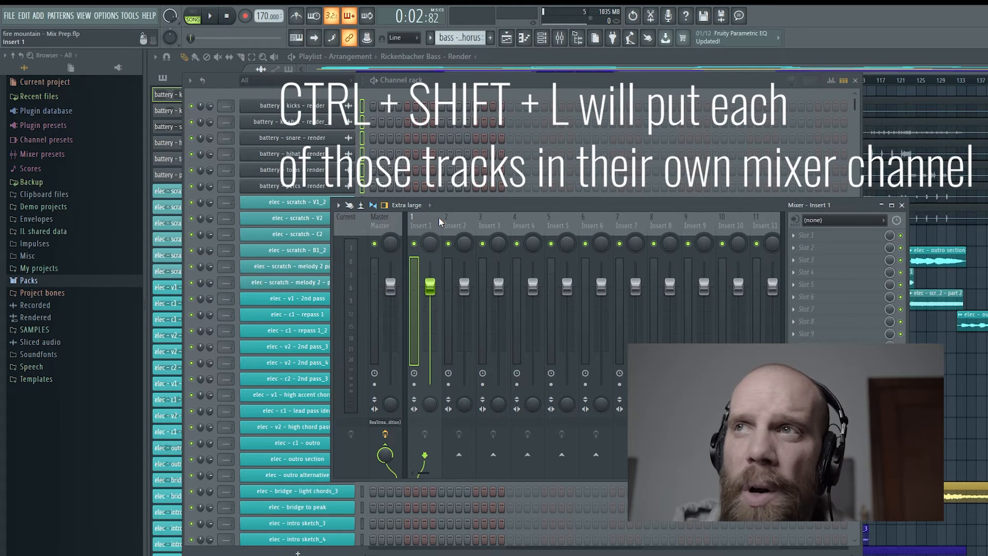
{"action": "key", "text": "ctrl+shift+l"}
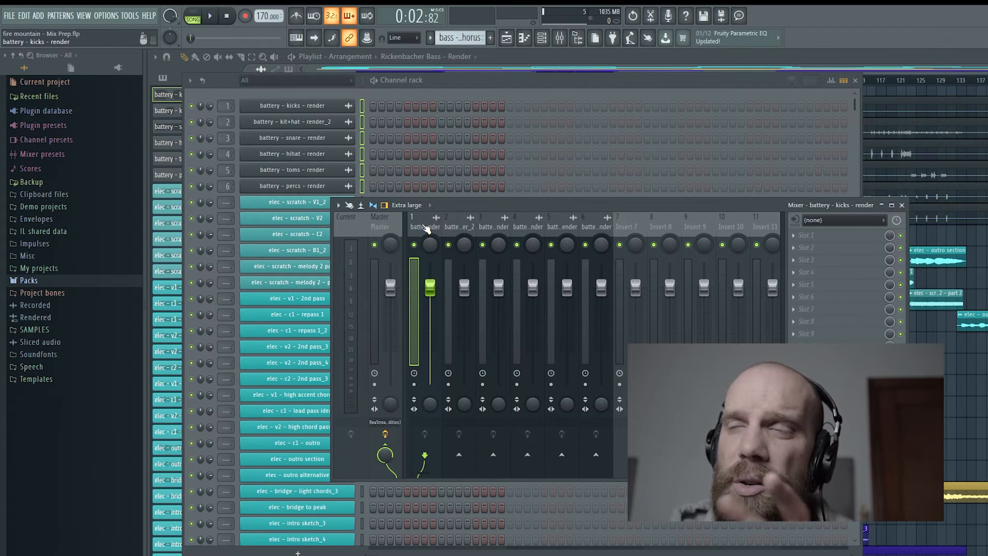
- Rename mixer track 1 as Kick and mixer track 2 as Kick + Hat
{"action": "double_click", "coordinate": [421, 223]}
{"action": "type", "text": "Kick"}
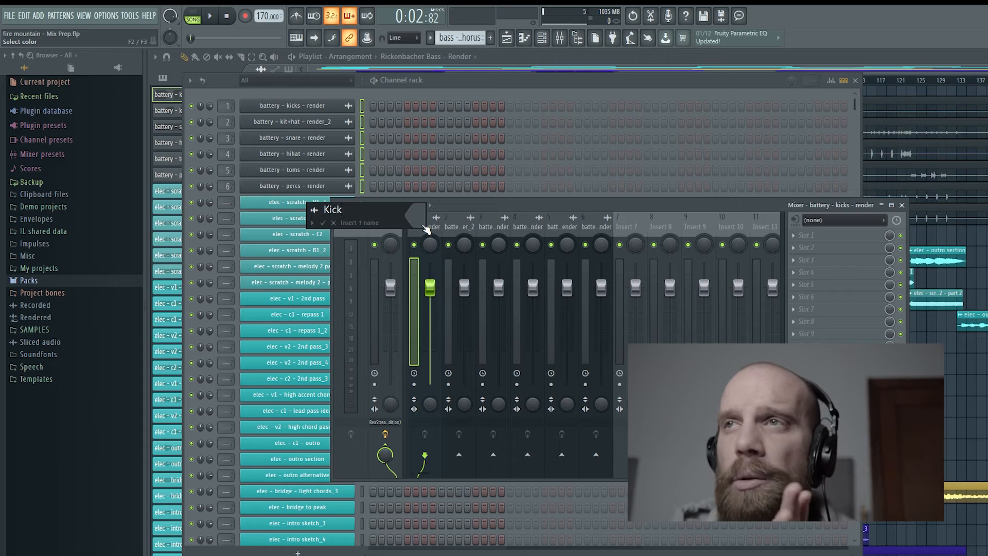
{"action": "key", "text": "Return"}
{"action": "left_click", "coordinate": [462, 227]}
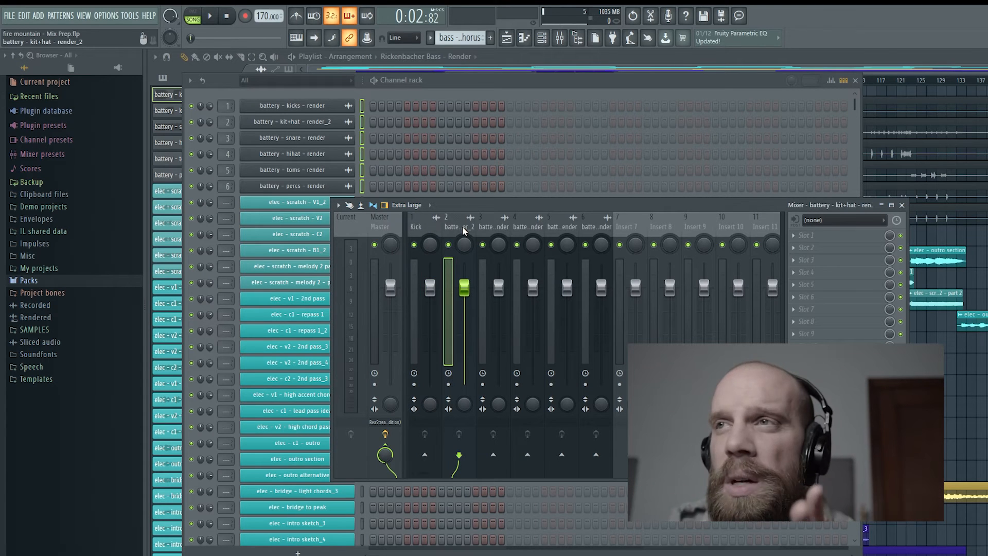
{"action": "key", "text": "F2"}
{"action": "type", "text": "Ki"}
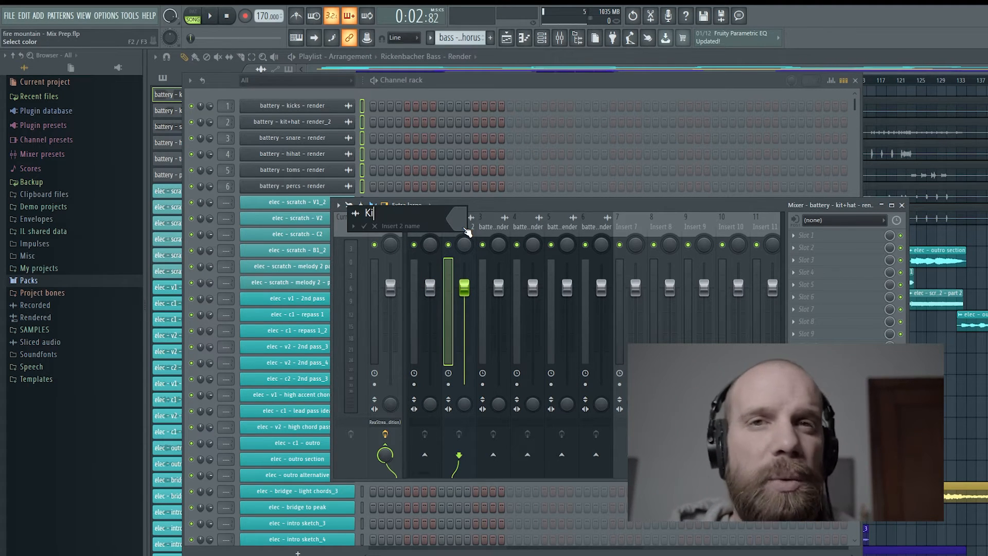
{"action": "type", "text": "ck _"}
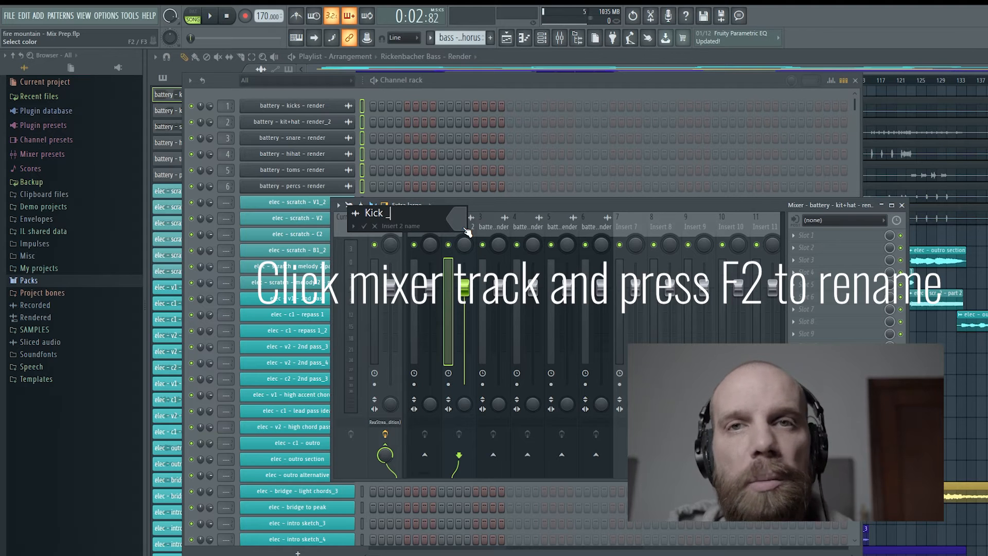
{"action": "type", "text": "+ Hat"}
{"action": "key", "text": "Return"}
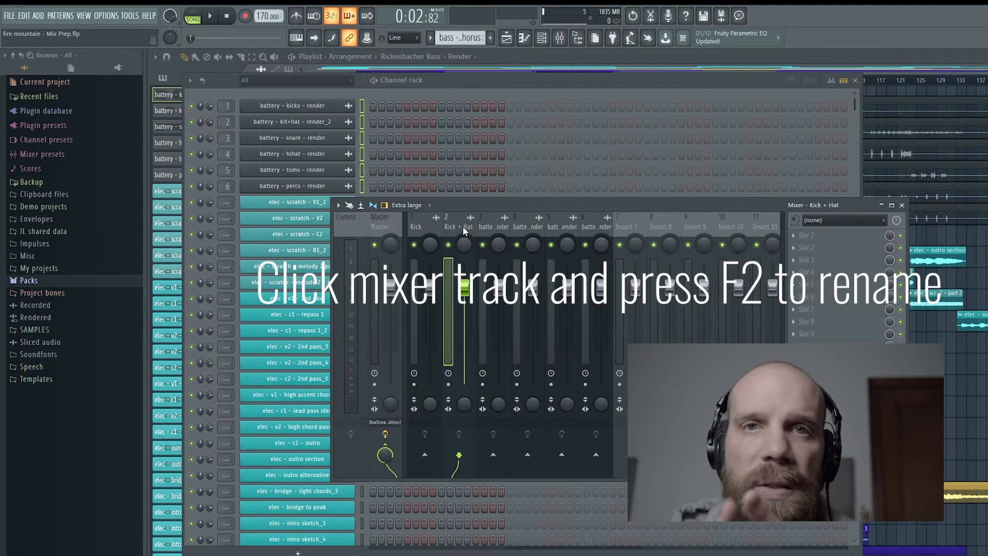
- Rename mixer tracks 3 to 6 as Snare, Hi hat, Toms and Percs
{"action": "left_click", "coordinate": [490, 223]}
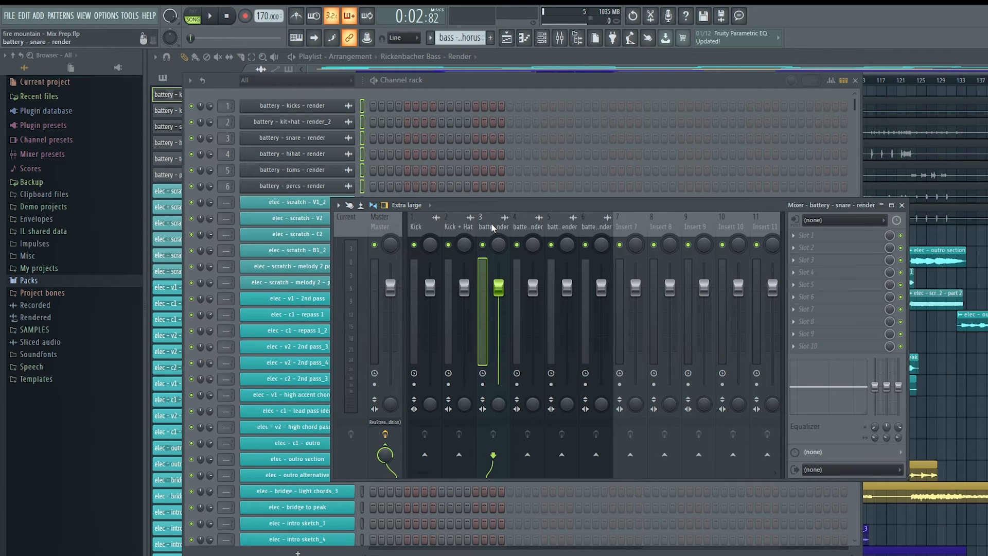
{"action": "key", "text": "F2"}
{"action": "type", "text": "Snare"}
{"action": "key", "text": "Tab"}
{"action": "type", "text": "Hi hat"}
{"action": "key", "text": "Tab"}
{"action": "type", "text": "Toms"}
{"action": "key", "text": "Return"}
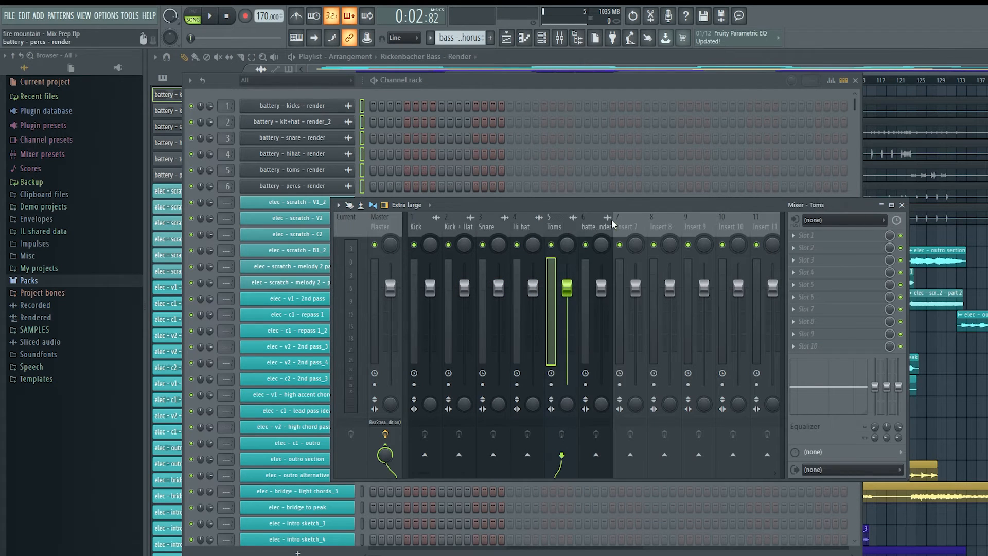
{"action": "left_click", "coordinate": [606, 229]}
{"action": "key", "text": "F2"}
{"action": "type", "text": "Percs"}
{"action": "key", "text": "Return"}
- Route the two bass render channels to mixer tracks 9 and 10 and name those tracks Reese and Bass
{"action": "scroll", "coordinate": [372, 187], "scroll_direction": "down", "scroll_amount": 10}
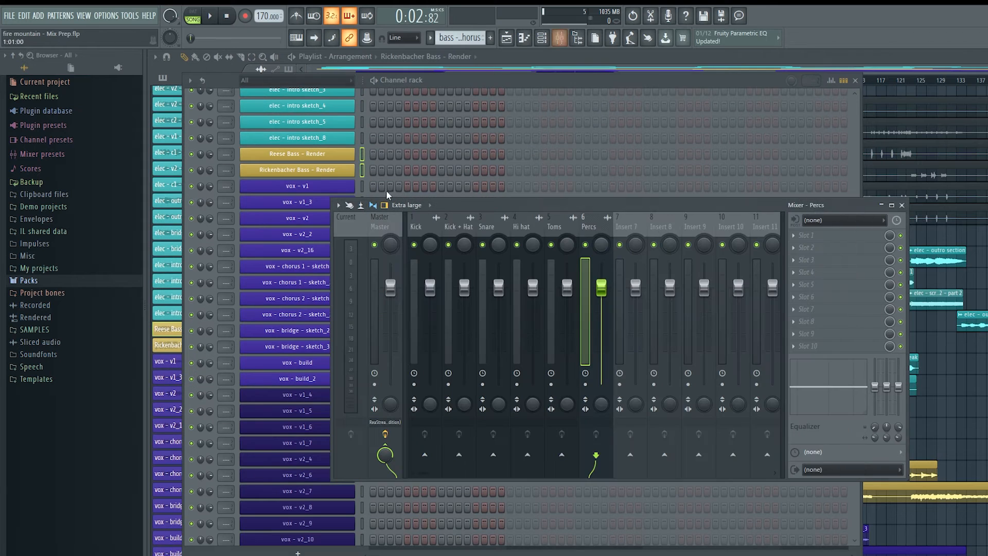
{"action": "key", "text": "ctrl+l"}
{"action": "key", "text": "F2"}
{"action": "type", "text": "Reese"}
{"action": "key", "text": "Tab"}
{"action": "type", "text": "Bass"}
{"action": "key", "text": "Return"}
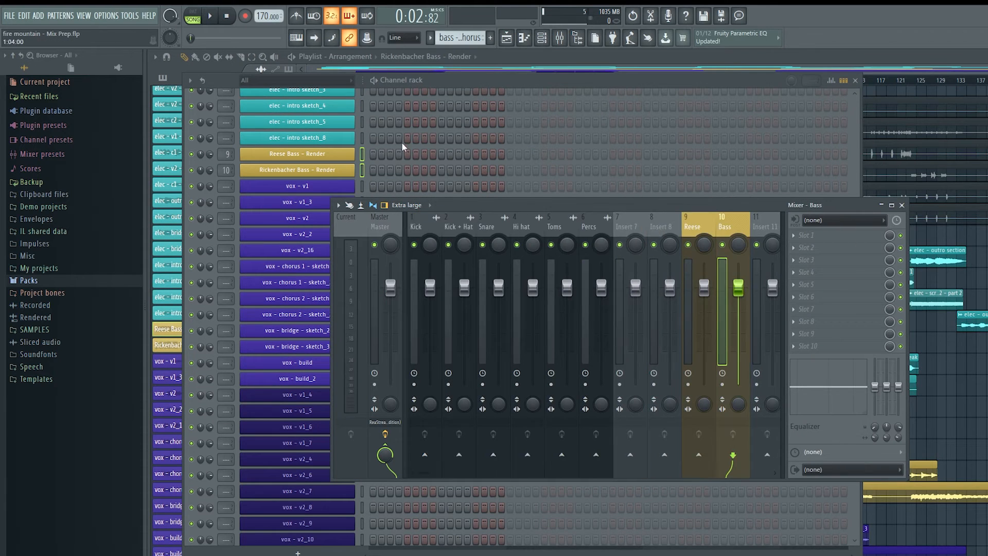
- Route the two strings channels to mixer tracks 33 and 34 and name them Strings - intro and strings - outro
{"action": "left_click", "coordinate": [401, 142]}
{"action": "scroll", "coordinate": [364, 222], "scroll_direction": "down", "scroll_amount": 15}
{"action": "left_click_drag", "start_coordinate": [362, 447], "coordinate": [362, 458]}
{"action": "key", "text": "ctrl+l"}
{"action": "key", "text": "F2"}
{"action": "type", "text": "Strings - intro"}
{"action": "key", "text": "Tab"}
{"action": "type", "text": "strings - outro"}
{"action": "key", "text": "Return"}
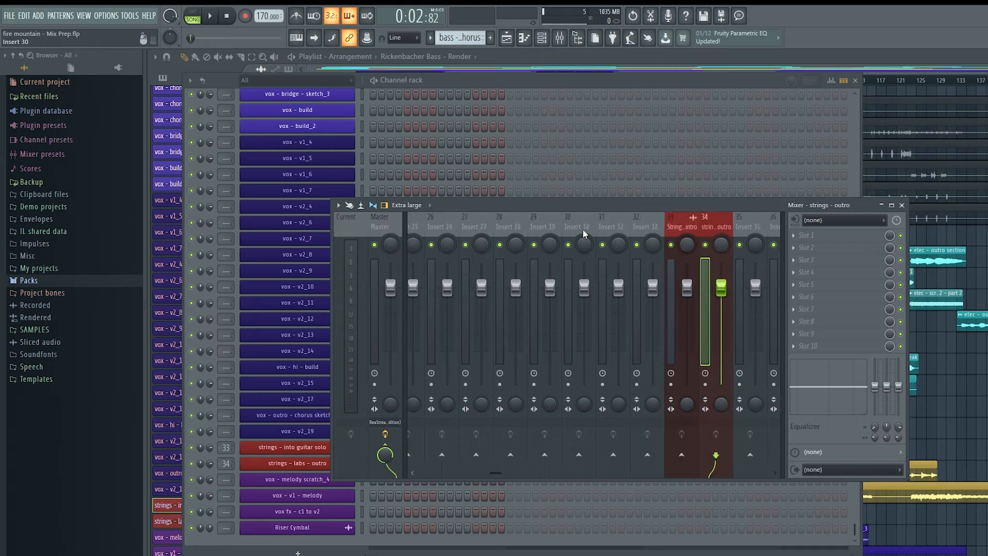
- Route the purple channels from vox - melody scratch_4 onward to their own mixer tracks
{"action": "key", "text": "F5"}
{"action": "scroll", "coordinate": [489, 249], "scroll_direction": "down", "scroll_amount": 5}
{"action": "key", "text": "F6"}
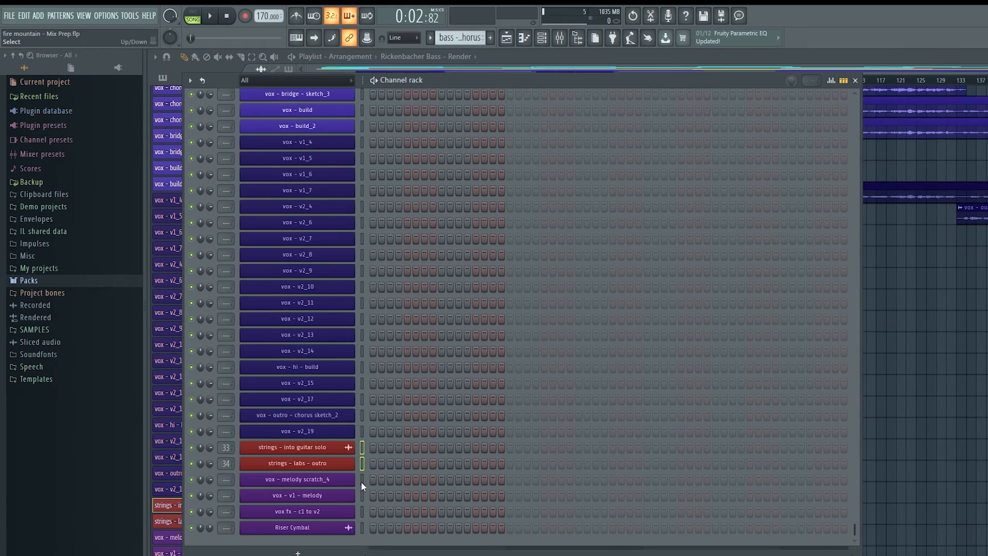
{"action": "left_click", "coordinate": [363, 480]}
{"action": "key", "text": "F9"}
{"action": "key", "text": "F9"}
{"action": "key", "text": "F5"}
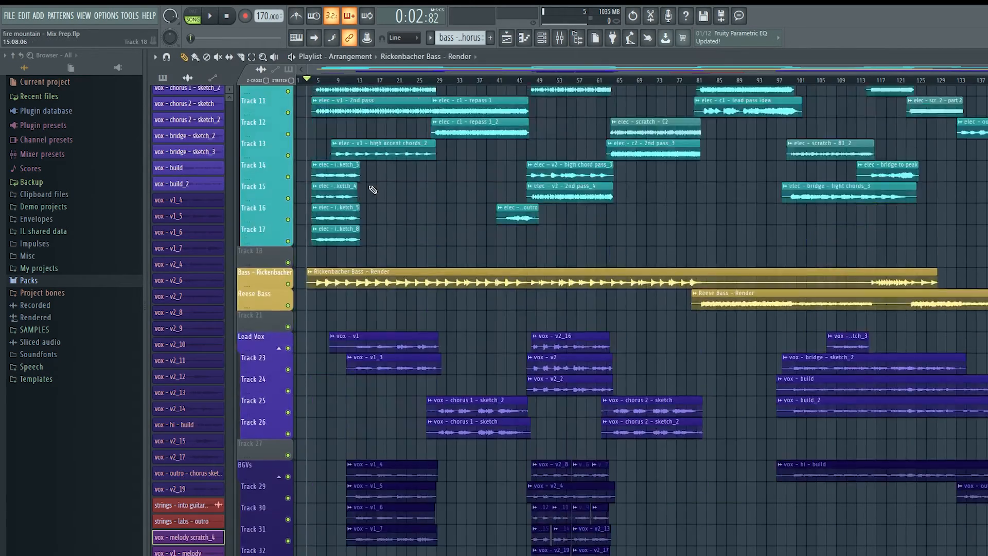
- Route the four elec - intro sketch channels to mixer tracks 13 to 16
{"action": "scroll", "coordinate": [372, 189], "scroll_direction": "up", "scroll_amount": 3}
{"action": "left_click", "coordinate": [326, 313]}
{"action": "left_click_drag", "start_coordinate": [326, 297], "coordinate": [334, 358]}
{"action": "key", "text": "F6"}
{"action": "key", "text": "ctrl+l"}
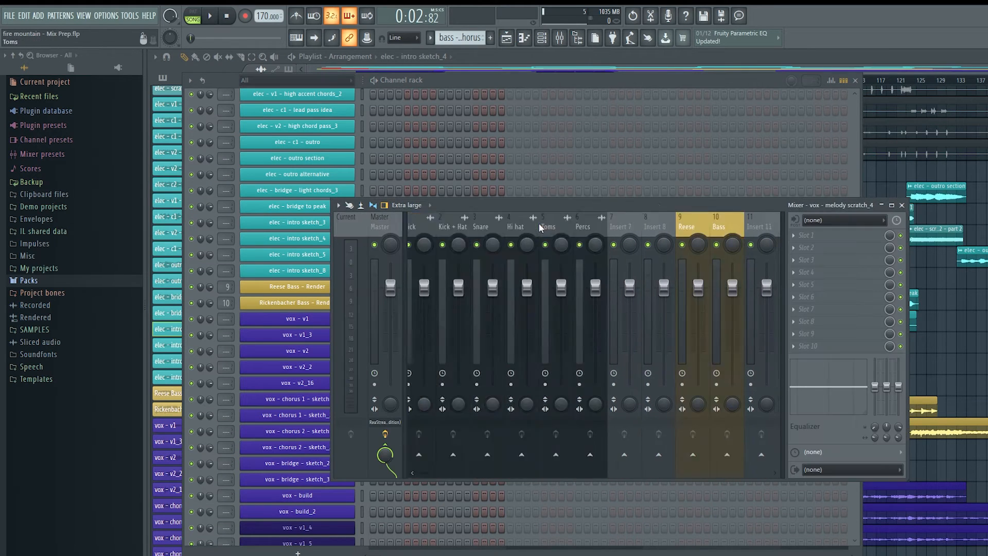
{"action": "scroll", "coordinate": [537, 223], "scroll_direction": "down", "scroll_amount": 10}
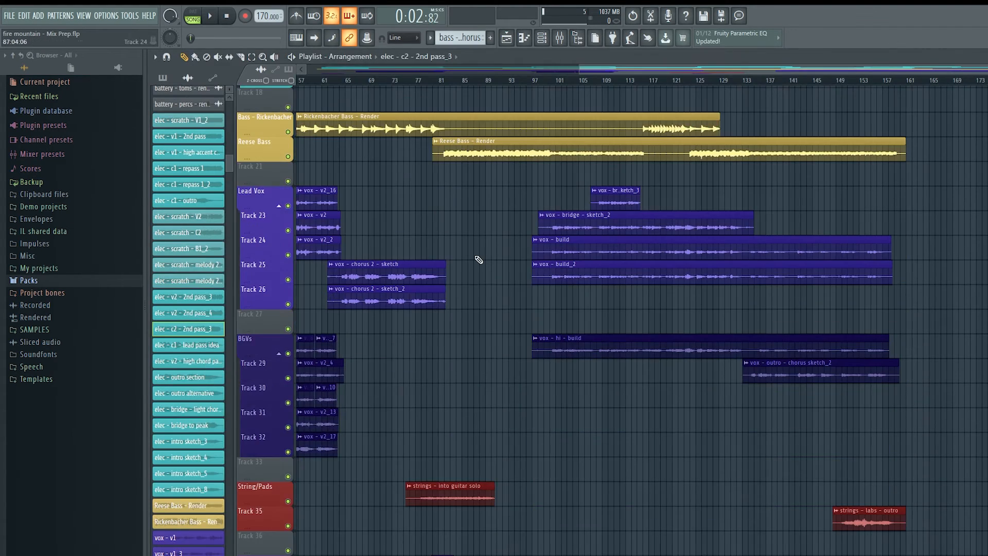
- Route the lead vocal channels to mixer tracks 58 to 70 and the background vocal channels to tracks 74 to 92
{"action": "key", "text": "F6"}
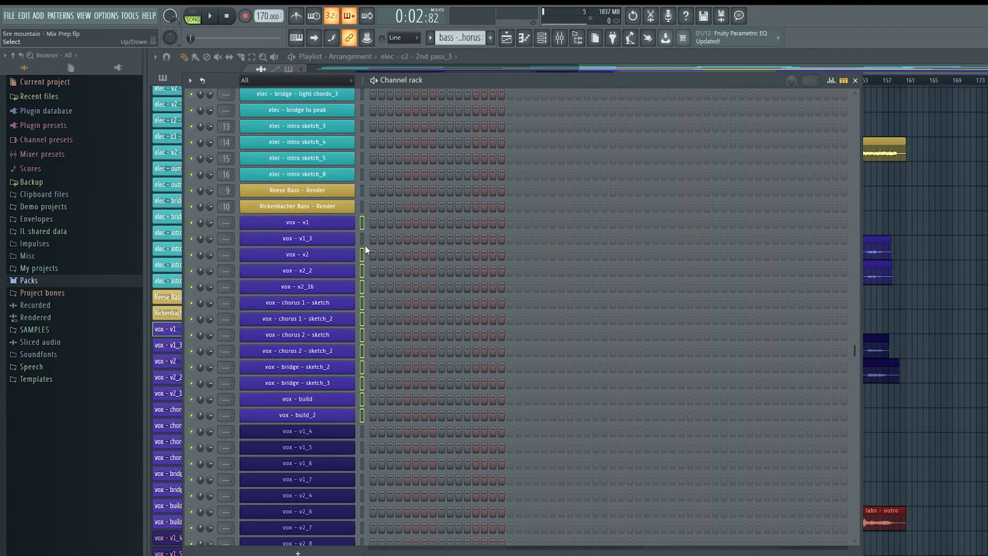
{"action": "key", "text": "F9"}
{"action": "scroll", "coordinate": [504, 229], "scroll_direction": "down", "scroll_amount": 3}
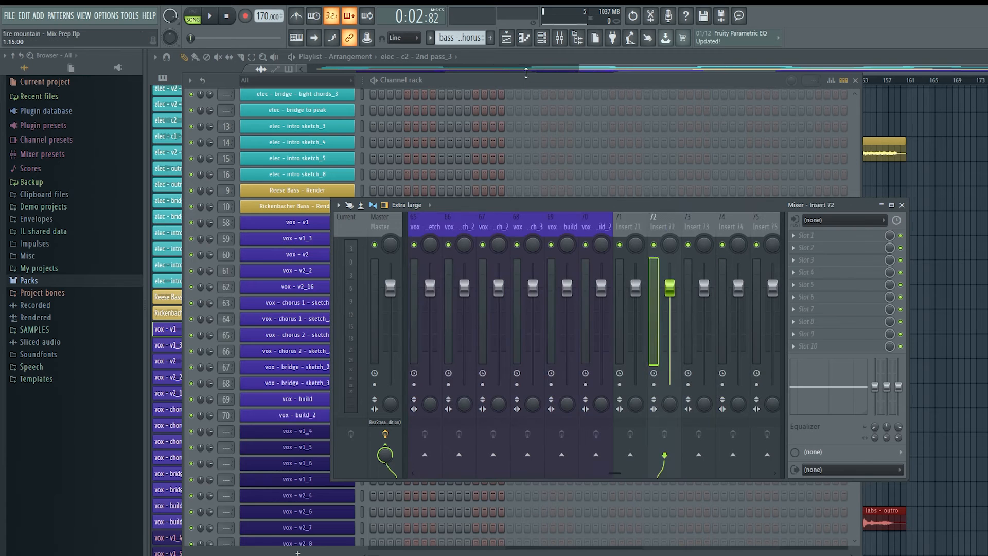
{"action": "left_click", "coordinate": [363, 191]}
{"action": "key", "text": "ctrl+l"}
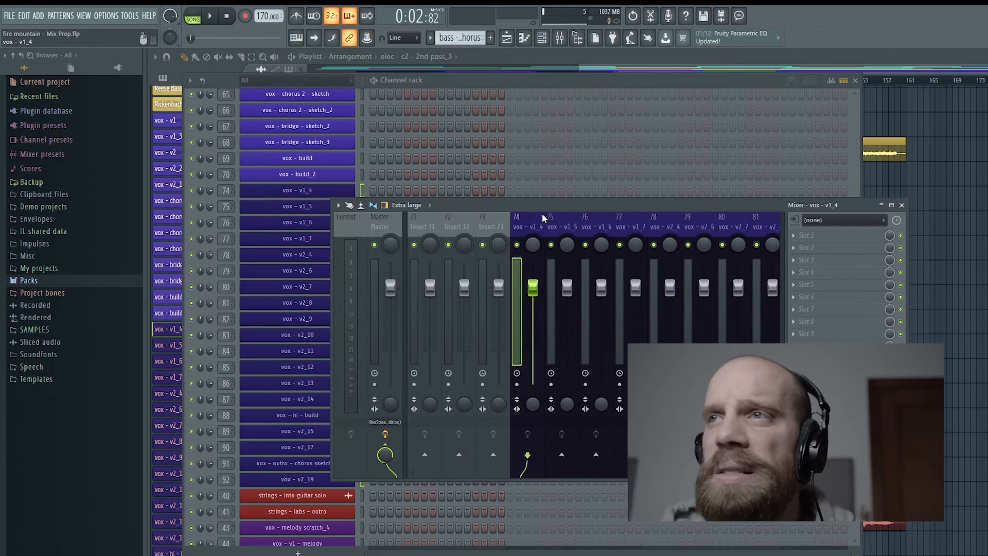
- Select background vocal mixer tracks 74 to 92 and route them to Insert 94 only
{"action": "scroll", "coordinate": [542, 213], "scroll_direction": "up", "scroll_amount": 3}
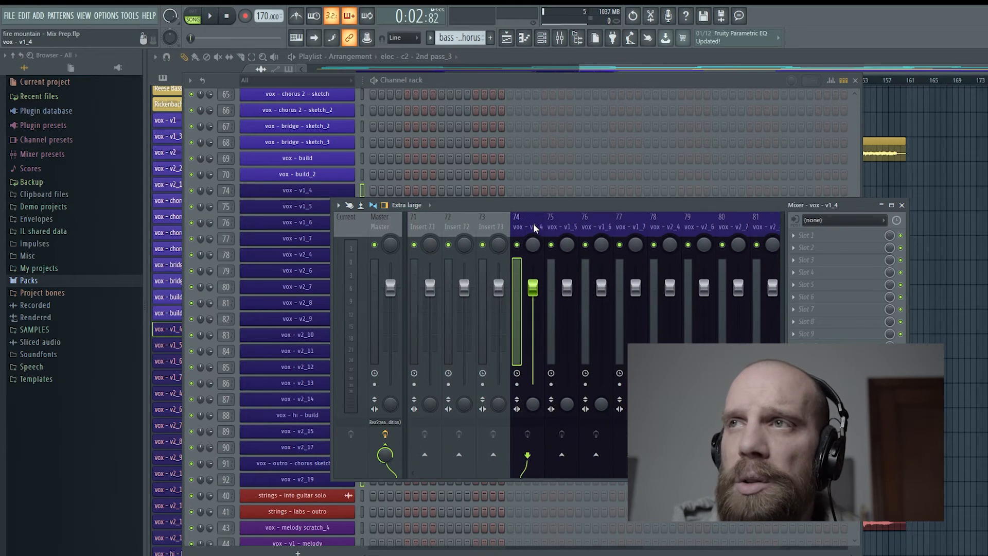
{"action": "left_click", "coordinate": [555, 222], "text": "ctrl+shift"}
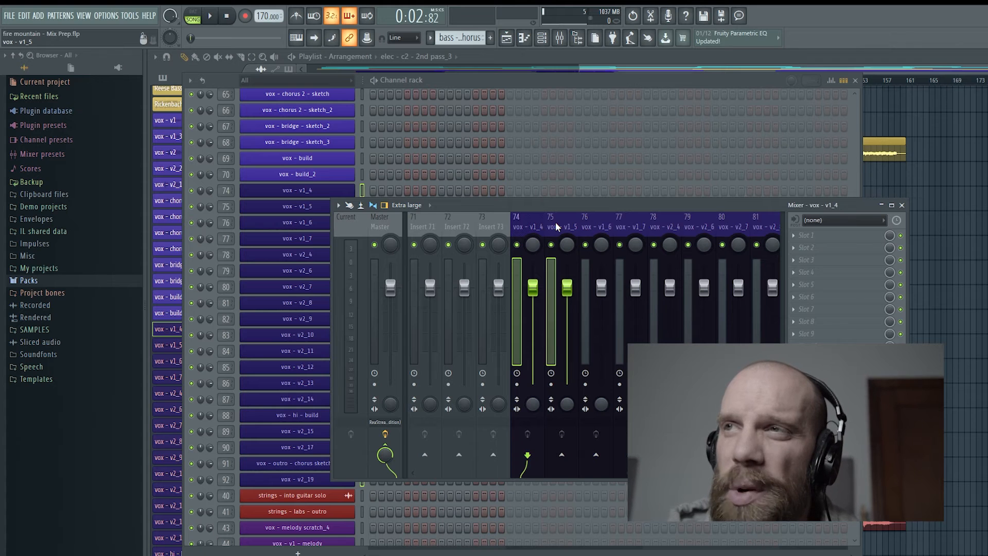
{"action": "left_click", "coordinate": [590, 221], "text": "ctrl+shift"}
{"action": "left_click", "coordinate": [631, 221], "text": "ctrl+shift"}
{"action": "left_click", "coordinate": [650, 221], "text": "ctrl+shift"}
{"action": "left_click", "coordinate": [689, 221], "text": "ctrl+shift"}
{"action": "left_click", "coordinate": [730, 222], "text": "ctrl+shift"}
{"action": "left_click", "coordinate": [767, 221], "text": "ctrl+shift"}
{"action": "left_click", "coordinate": [780, 221], "text": "ctrl+shift"}
{"action": "left_click", "coordinate": [780, 221], "text": "ctrl+shift"}
{"action": "left_click", "coordinate": [780, 221], "text": "ctrl+shift"}
{"action": "left_click", "coordinate": [780, 221], "text": "ctrl+shift"}
{"action": "left_click", "coordinate": [780, 222], "text": "ctrl+shift"}
{"action": "left_click", "coordinate": [780, 222], "text": "ctrl+shift"}
{"action": "left_click", "coordinate": [780, 221], "text": "ctrl+shift"}
{"action": "left_click", "coordinate": [780, 222], "text": "ctrl+shift"}
{"action": "left_click", "coordinate": [780, 222], "text": "ctrl+shift"}
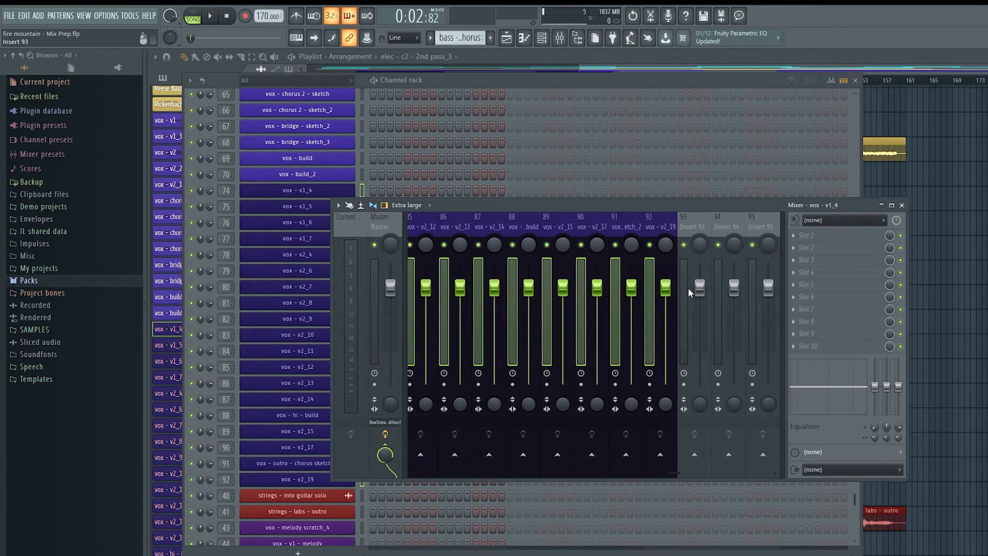
{"action": "right_click", "coordinate": [728, 456]}
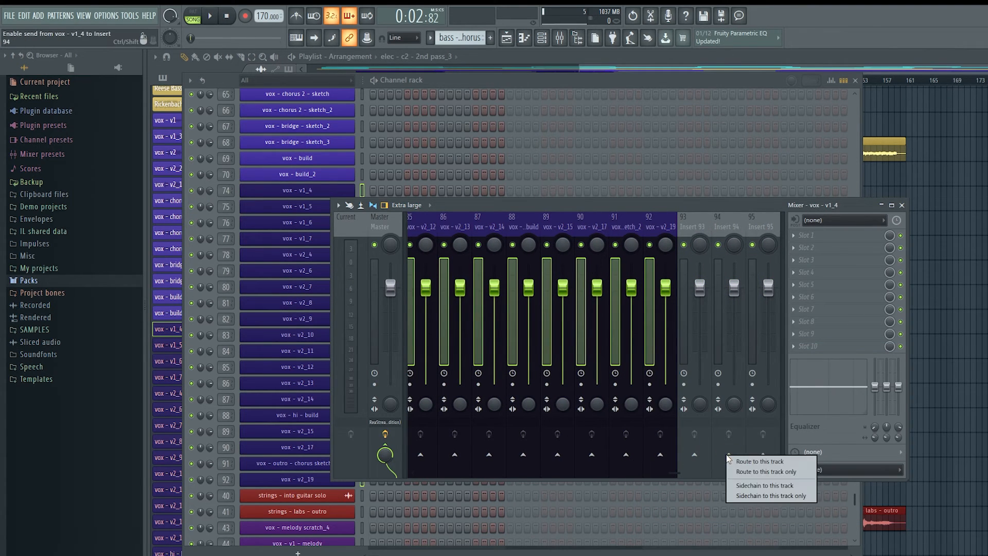
{"action": "left_click", "coordinate": [744, 472]}
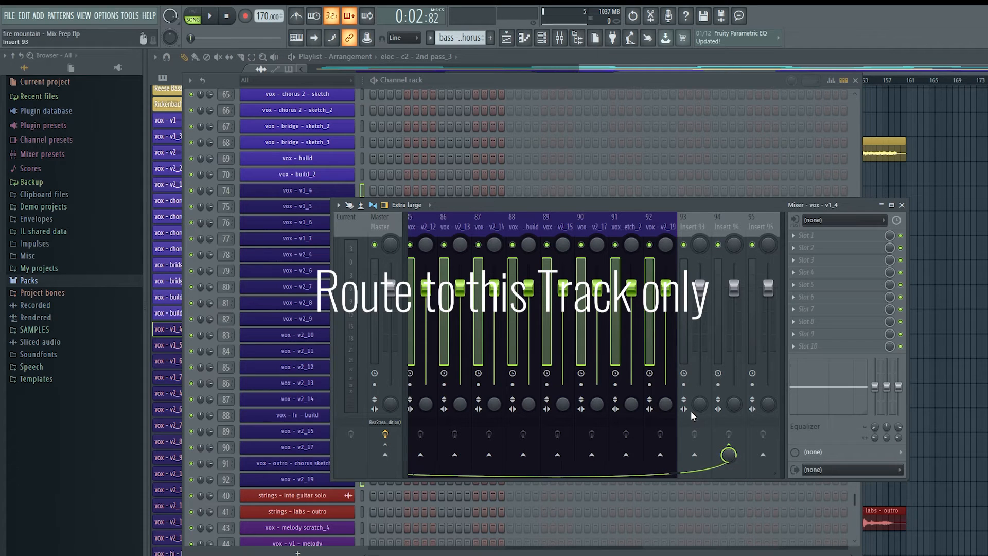
- Check the output routing of the individual background vocal mixer tracks to Insert 94
{"action": "left_click", "coordinate": [660, 227]}
{"action": "left_click", "coordinate": [597, 223]}
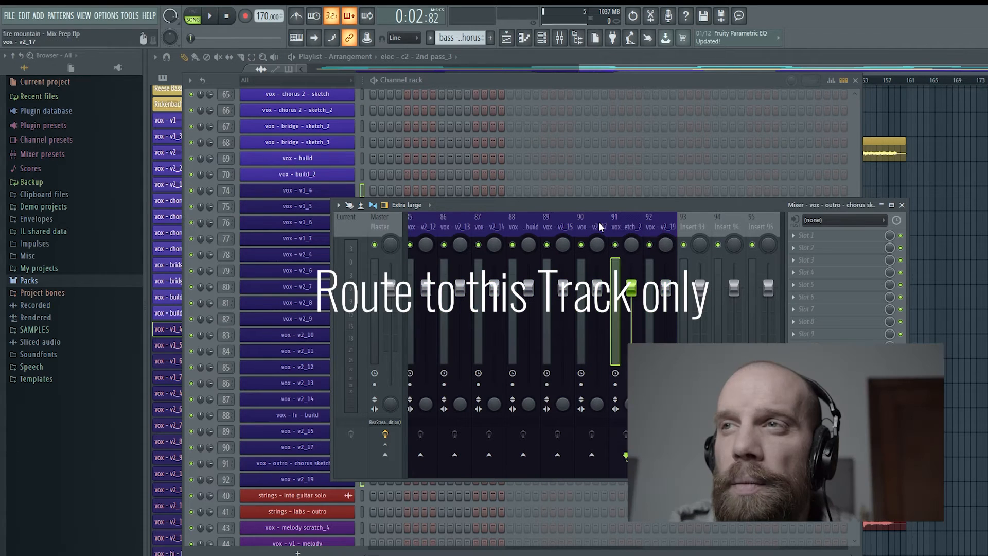
{"action": "key", "text": "Left"}
{"action": "key", "text": "Left"}
{"action": "key", "text": "Left"}
{"action": "key", "text": "Left"}
{"action": "key", "text": "Left"}
{"action": "key", "text": "Left"}
{"action": "key", "text": "Left"}
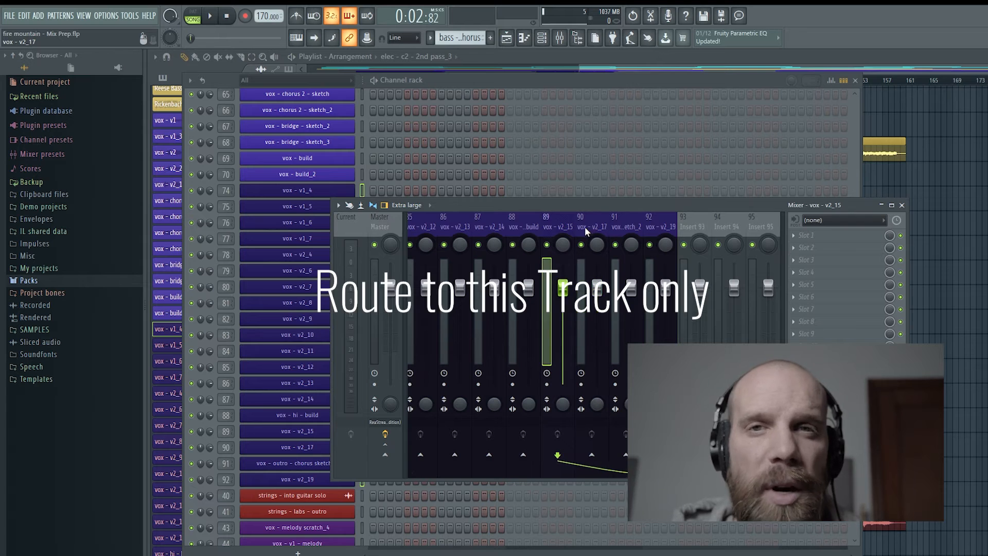
{"action": "scroll", "coordinate": [564, 224], "scroll_direction": "up", "scroll_amount": 7}
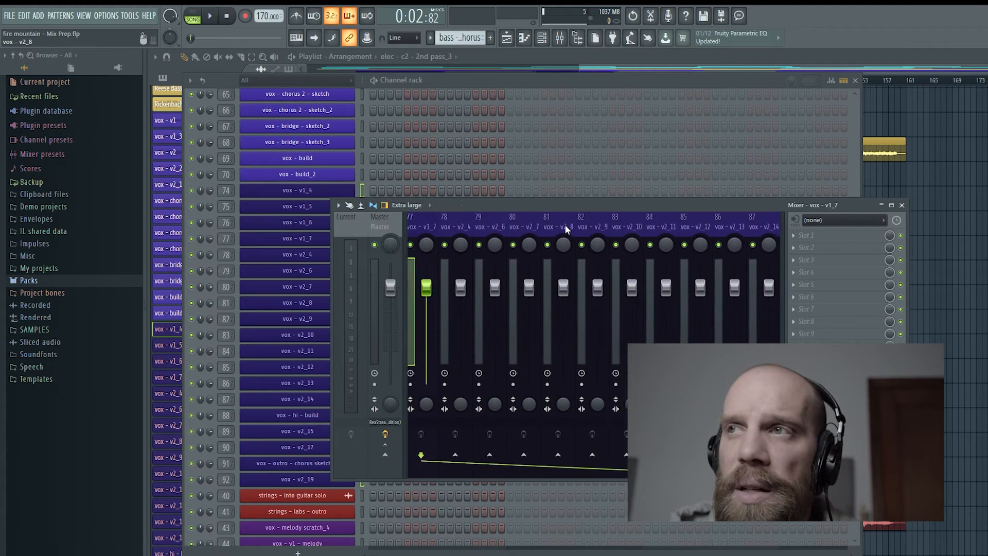
{"action": "scroll", "coordinate": [564, 221], "scroll_direction": "down", "scroll_amount": 14}
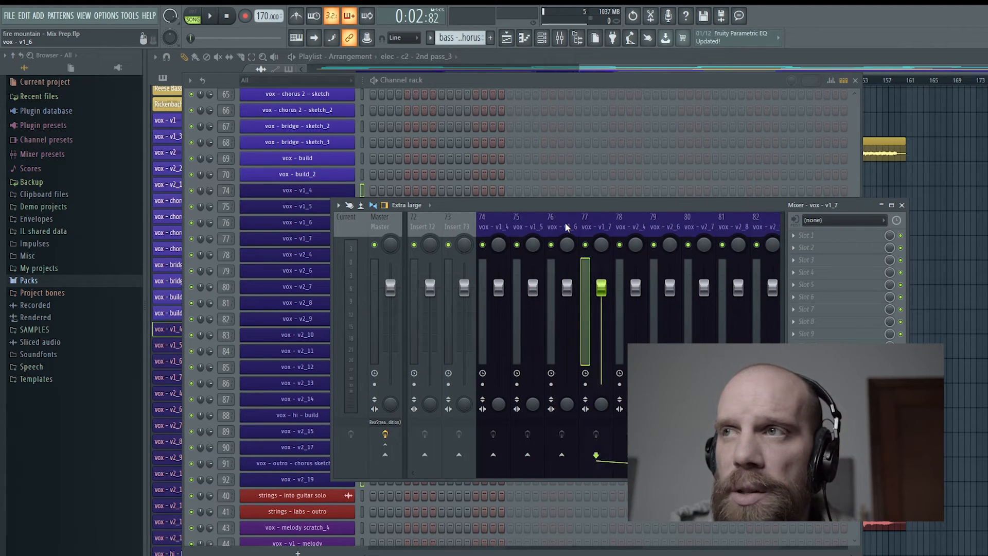
{"action": "scroll", "coordinate": [565, 227], "scroll_direction": "down", "scroll_amount": 9}
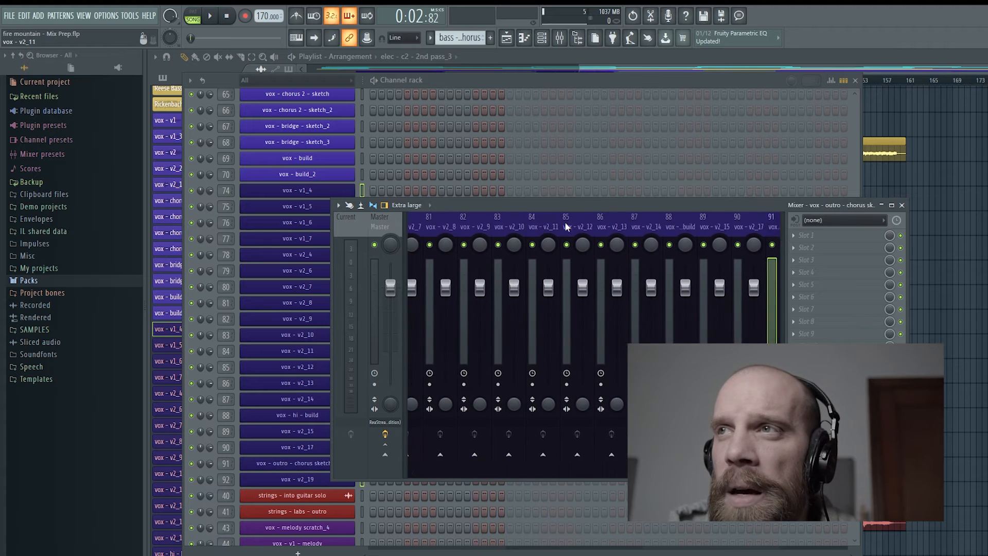
{"action": "scroll", "coordinate": [565, 222], "scroll_direction": "up", "scroll_amount": 2}
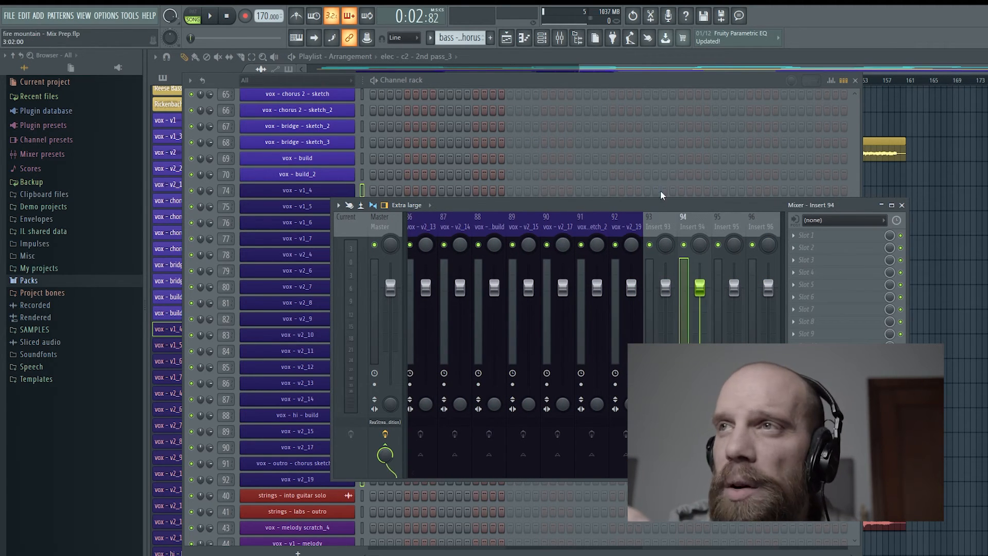
- Name mixer track Insert 94 BGV BUS and give it a routing icon and the dark slate blue color #51478D
{"action": "double_click", "coordinate": [690, 216]}
{"action": "type", "text": "BGV BNUS"}
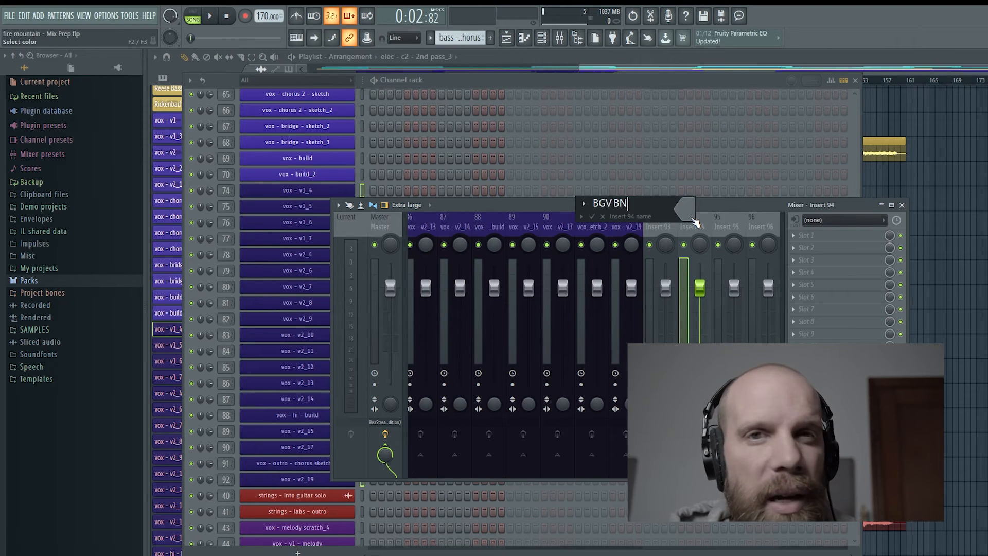
{"action": "key", "text": "BackSpace"}
{"action": "key", "text": "BackSpace"}
{"action": "key", "text": "BackSpace"}
{"action": "type", "text": "US"}
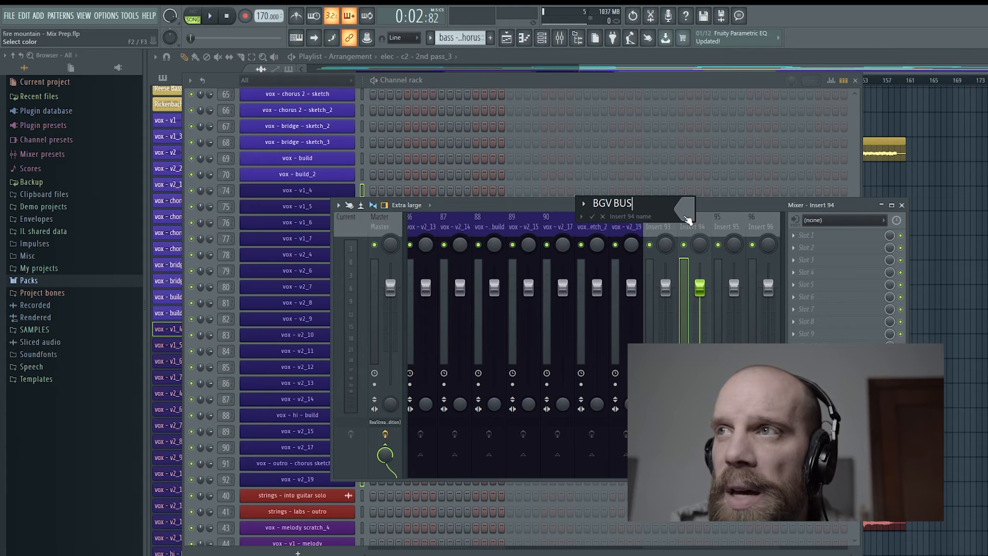
{"action": "left_click", "coordinate": [584, 203]}
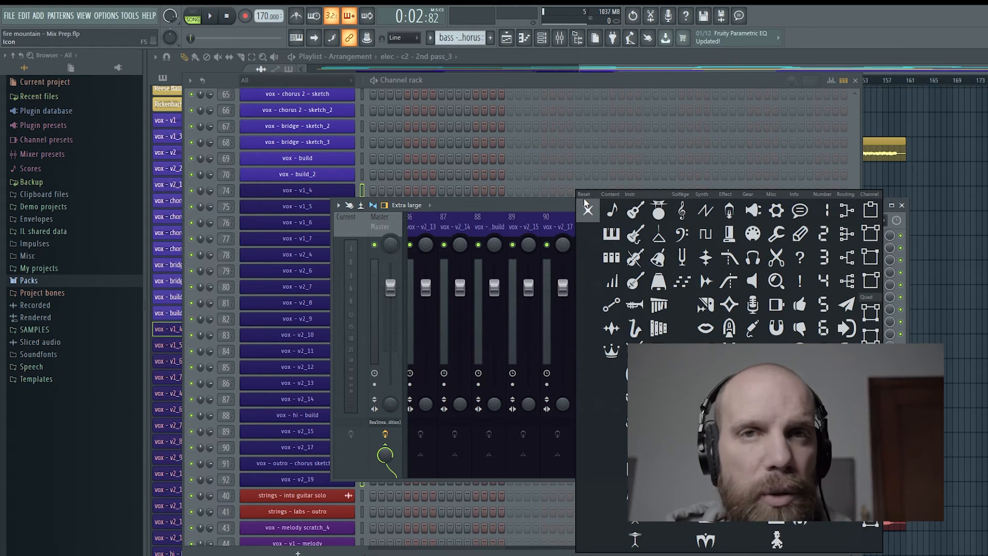
{"action": "left_click", "coordinate": [847, 233]}
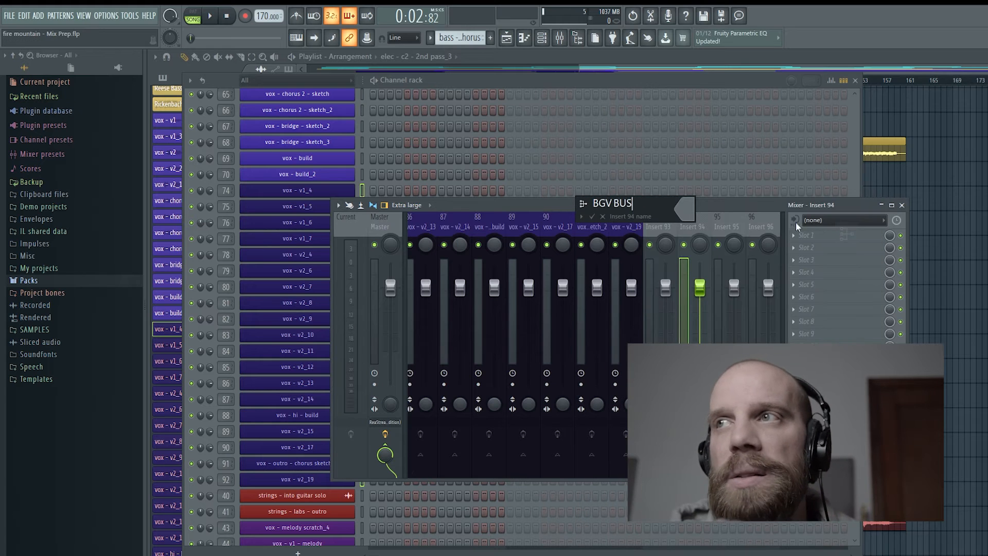
{"action": "left_click", "coordinate": [685, 208]}
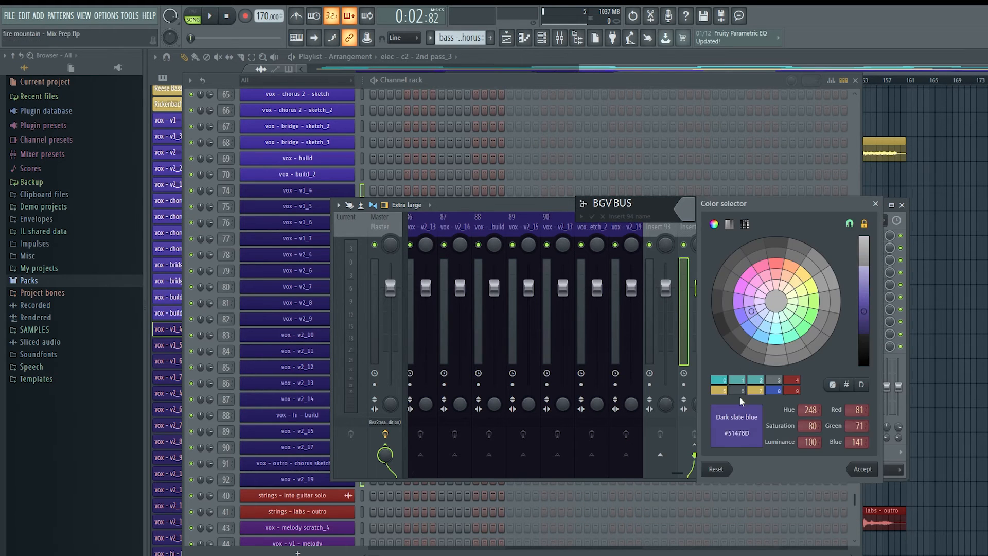
{"action": "left_click", "coordinate": [863, 469]}
- Select the eight empty mixer tracks Insert 99 to Insert 106 together
{"action": "scroll", "coordinate": [687, 219], "scroll_direction": "left", "scroll_amount": 5}
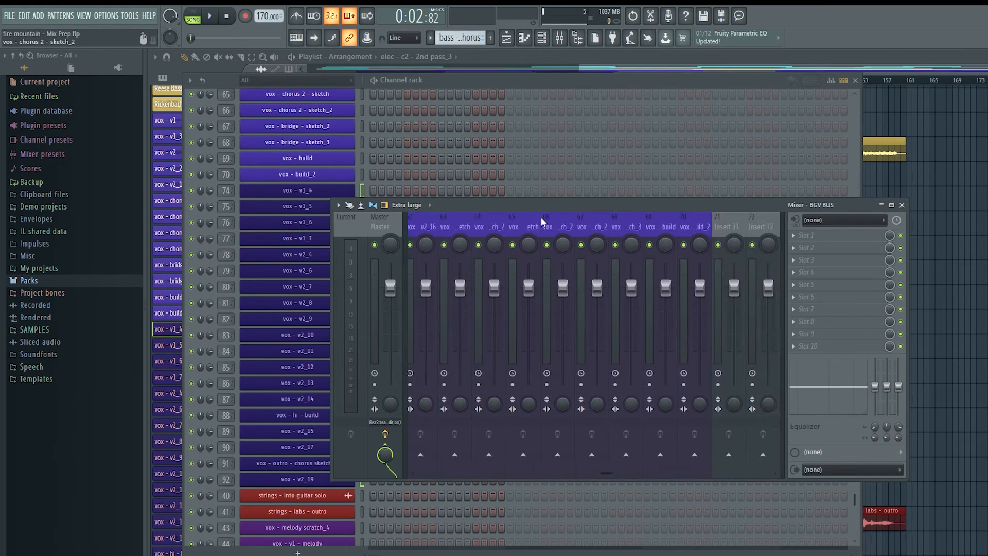
{"action": "scroll", "coordinate": [541, 217], "scroll_direction": "right", "scroll_amount": 6}
{"action": "scroll", "coordinate": [489, 224], "scroll_direction": "left", "scroll_amount": 3}
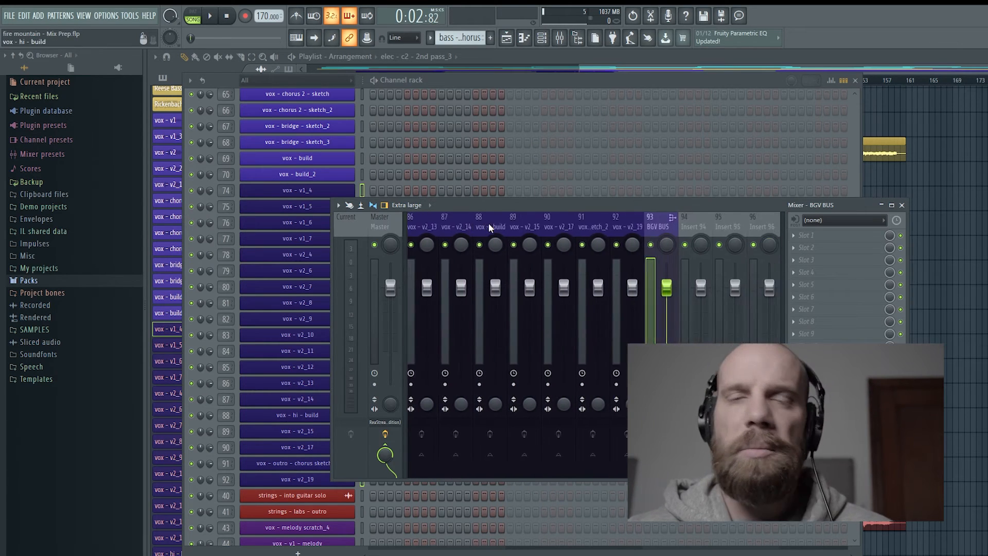
{"action": "scroll", "coordinate": [488, 223], "scroll_direction": "right", "scroll_amount": 4}
{"action": "left_click", "coordinate": [500, 224]}
{"action": "double_click", "coordinate": [524, 224]}
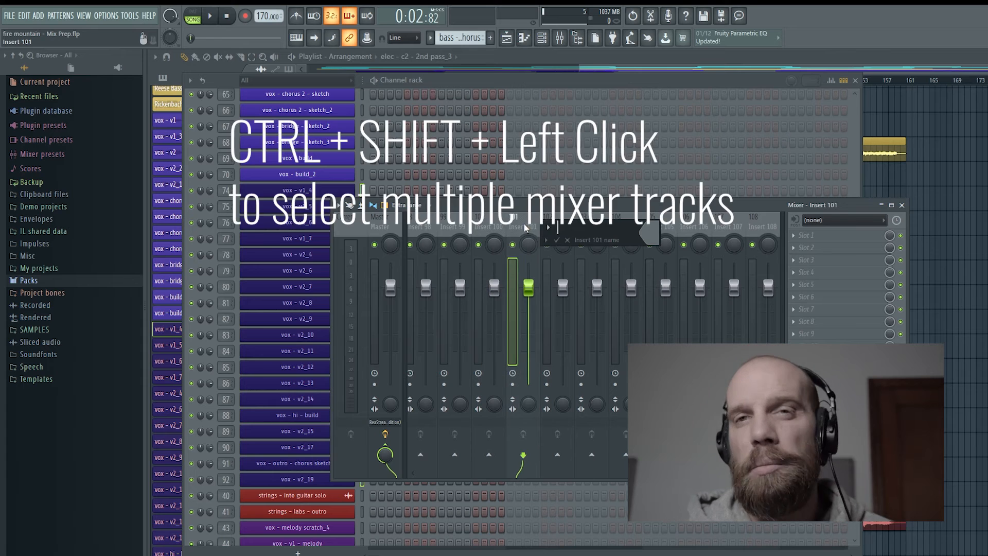
{"action": "key", "text": "Escape"}
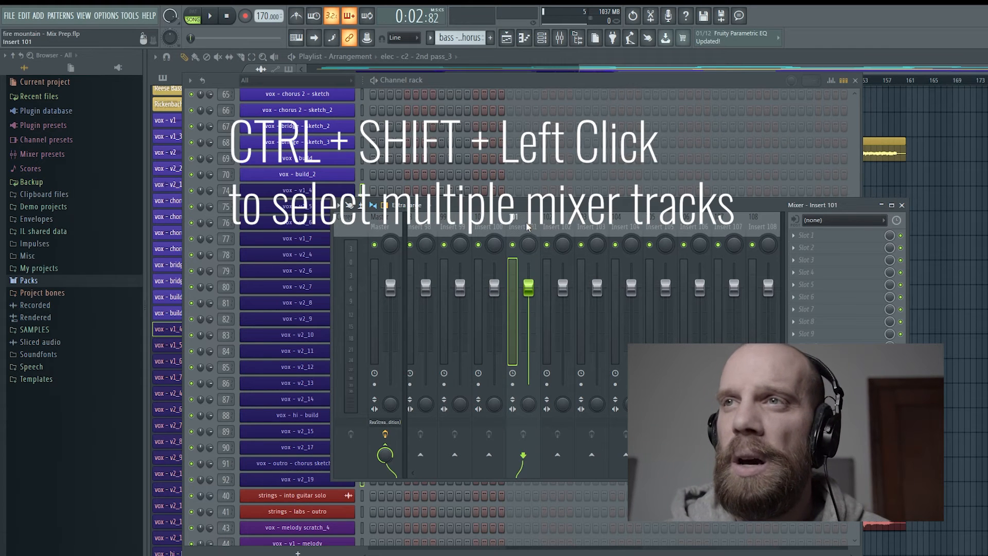
{"action": "left_click", "coordinate": [552, 226], "text": "ctrl+shift"}
{"action": "left_click", "coordinate": [625, 225], "text": "ctrl+shift"}
{"action": "left_click", "coordinate": [659, 225], "text": "ctrl+shift"}
{"action": "left_click", "coordinate": [694, 225], "text": "ctrl+shift"}
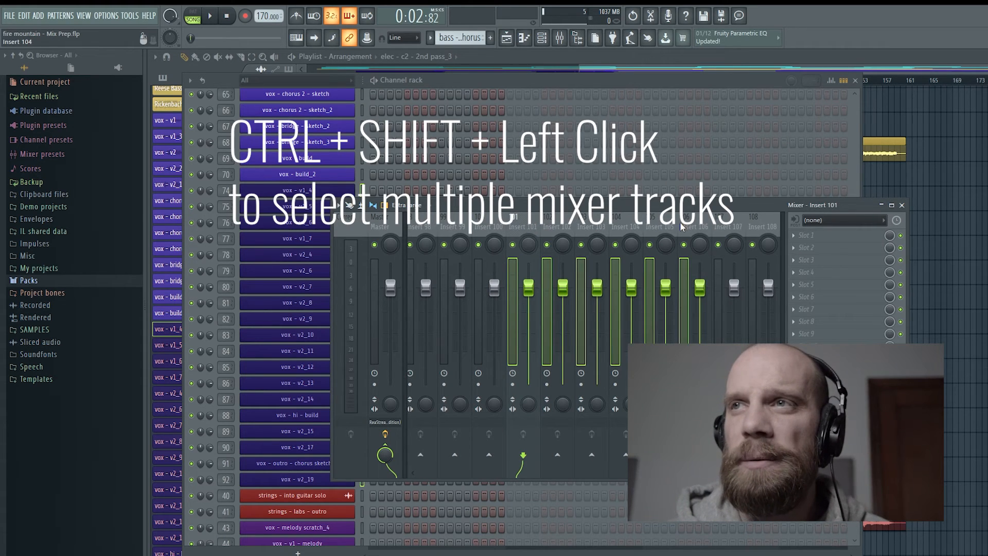
{"action": "left_click", "coordinate": [484, 226], "text": "ctrl+shift"}
{"action": "left_click", "coordinate": [447, 225], "text": "ctrl+shift"}
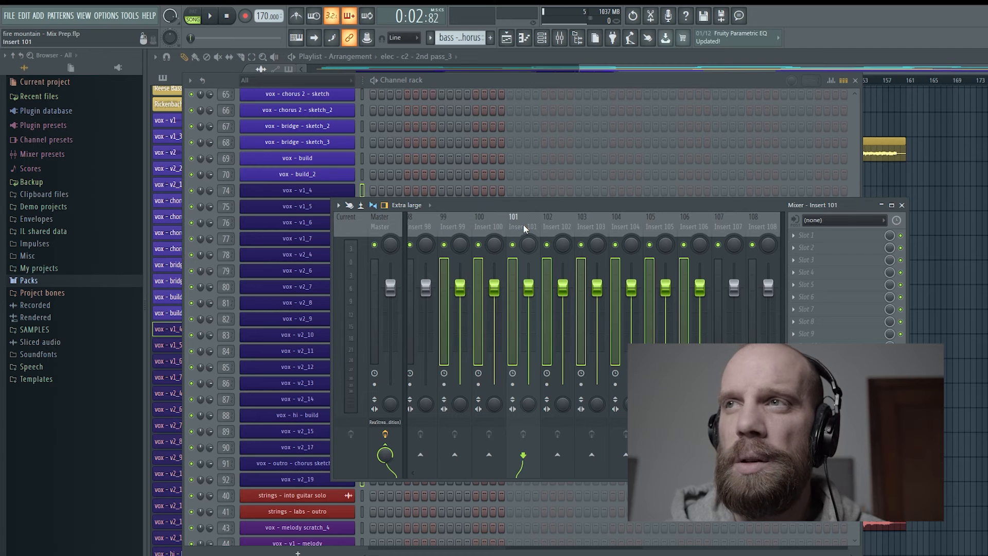
- Move the selected empty mixer tracks left until they sit directly after the Intro guitar tracks, starting at slot 17
{"action": "key", "text": "alt+Left"}
{"action": "key", "text": "alt+Left"}
{"action": "key", "text": "alt+Left"}
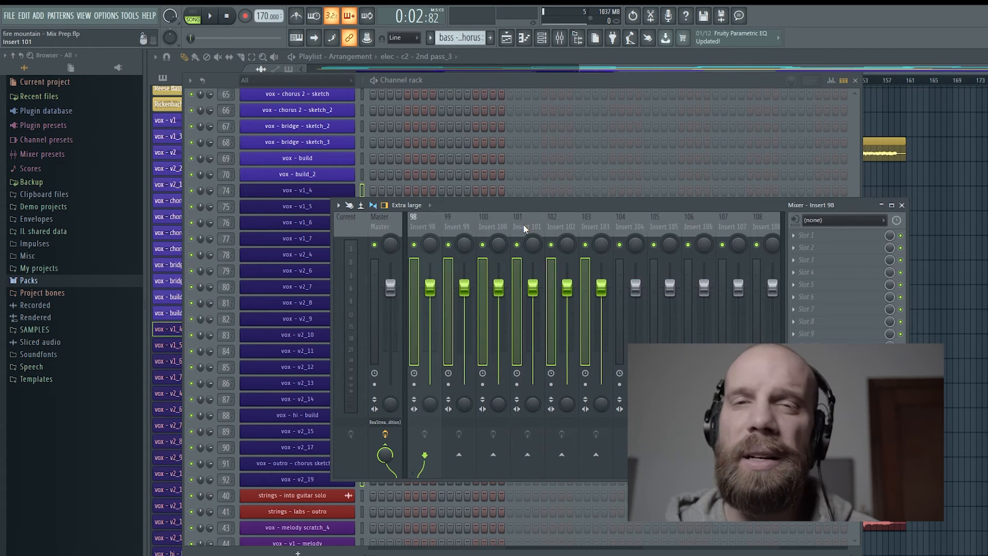
{"action": "key", "text": "alt+Left"}
{"action": "key", "text": "alt+Left"}
{"action": "key", "text": "alt+Left"}
{"action": "key", "text": "alt+Left"}
{"action": "key", "text": "alt+Left"}
{"action": "key", "text": "alt+Left"}
{"action": "key", "text": "alt+Left"}
{"action": "key", "text": "alt+Left"}
{"action": "key", "text": "alt+Left"}
{"action": "key", "text": "alt+Left"}
{"action": "key", "text": "alt+Left"}
{"action": "key", "text": "alt+Left"}
{"action": "key", "text": "alt+Left"}
{"action": "key", "text": "alt+Left"}
{"action": "key", "text": "alt+Left"}
{"action": "key", "text": "alt+Left"}
{"action": "key", "text": "alt+Left"}
{"action": "key", "text": "alt+Left"}
{"action": "key", "text": "alt+Left"}
{"action": "key", "text": "alt+Left"}
{"action": "key", "text": "alt+Left"}
{"action": "key", "text": "alt+Left"}
{"action": "key", "text": "alt+Left"}
{"action": "key", "text": "alt+Left"}
{"action": "key", "text": "alt+Left"}
{"action": "key", "text": "alt+Left"}
{"action": "key", "text": "alt+Left"}
{"action": "key", "text": "alt+Left"}
{"action": "key", "text": "alt+Left"}
{"action": "key", "text": "alt+Left"}
{"action": "key", "text": "alt+Left"}
{"action": "key", "text": "alt+Left"}
{"action": "key", "text": "alt+Left"}
{"action": "key", "text": "alt+Left"}
{"action": "key", "text": "alt+Left"}
{"action": "key", "text": "alt+Left"}
{"action": "key", "text": "alt+Left"}
{"action": "key", "text": "alt+Left"}
{"action": "key", "text": "alt+Left"}
{"action": "key", "text": "alt+Left"}
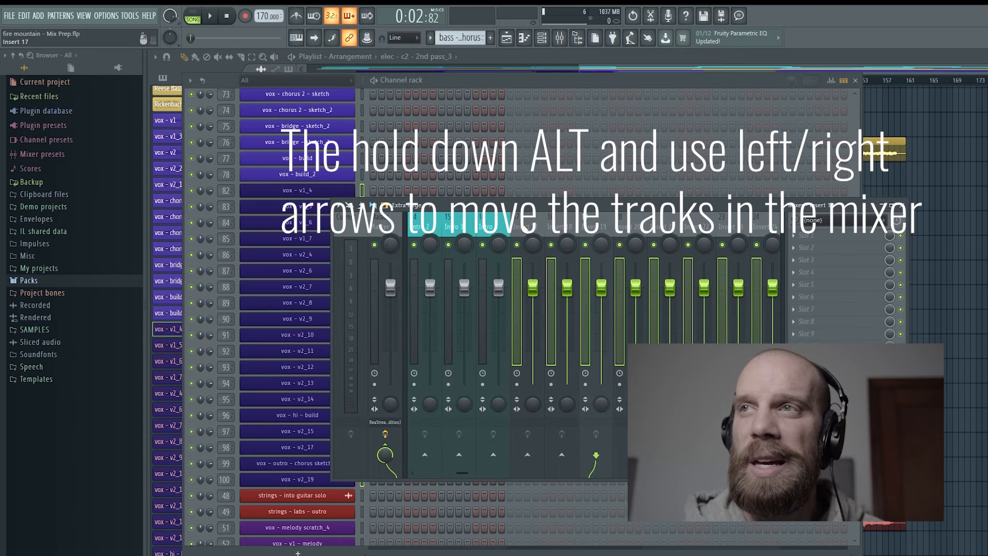
- Move the selected empty mixer tracks right until they sit past the Elec C2 - 2 track, then select Insert 39 alone
{"action": "key", "text": "alt+Right"}
{"action": "key", "text": "alt+Right"}
{"action": "key", "text": "alt+Right"}
{"action": "key", "text": "alt+Right"}
{"action": "key", "text": "alt+Right"}
{"action": "key", "text": "alt+Right"}
{"action": "key", "text": "alt+Right"}
{"action": "key", "text": "alt+Right"}
{"action": "key", "text": "alt+Right"}
{"action": "key", "text": "alt+Right"}
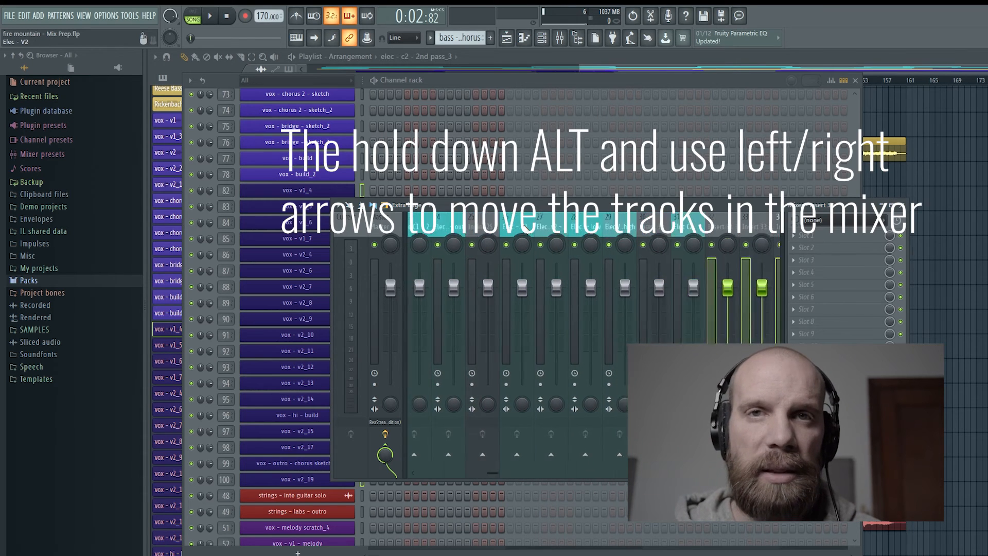
{"action": "key", "text": "alt+Right"}
{"action": "key", "text": "alt+Right"}
{"action": "key", "text": "alt+Right"}
{"action": "key", "text": "alt+Right"}
{"action": "key", "text": "alt+Right"}
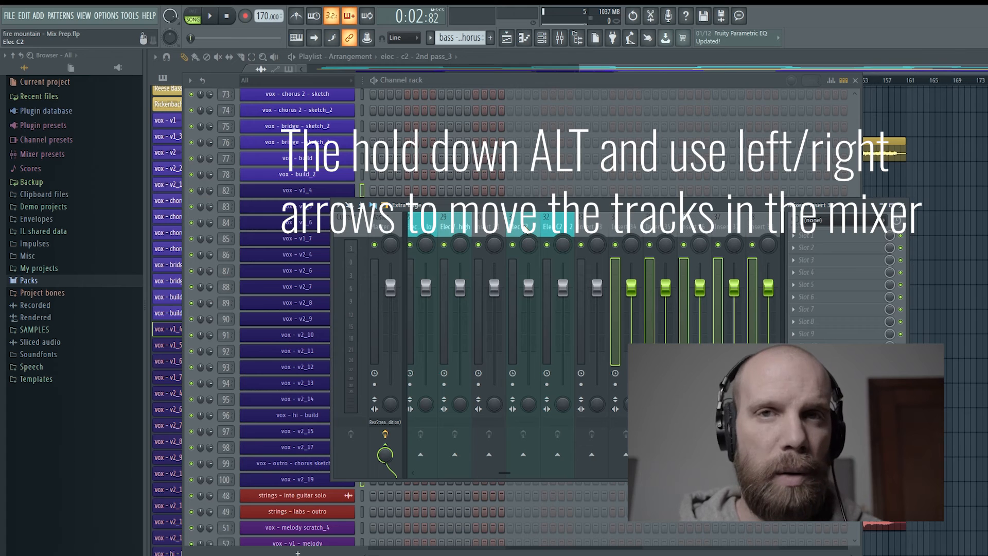
{"action": "key", "text": "Right"}
{"action": "key", "text": "Right"}
{"action": "key", "text": "Right"}
{"action": "key", "text": "Right"}
{"action": "key", "text": "Right"}
{"action": "key", "text": "Right"}
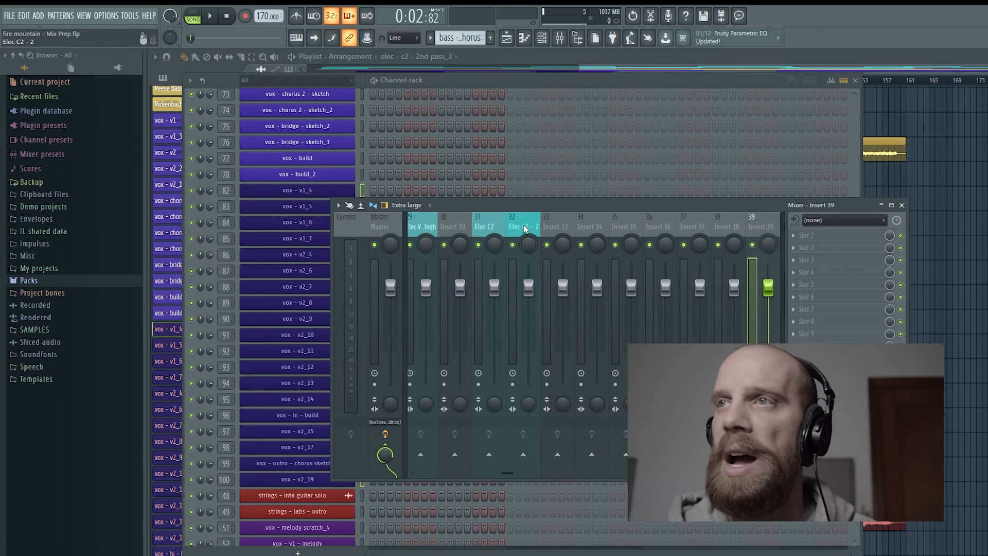
{"action": "key", "text": "Right"}
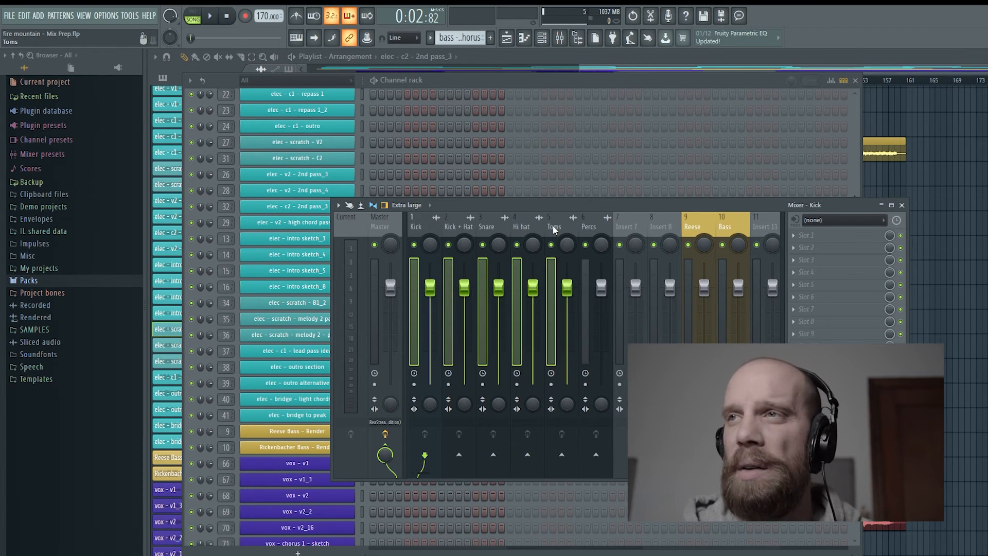
- Select the drum mixer tracks Kick to Percs and route them to Insert 7 only
{"action": "left_click_drag", "start_coordinate": [554, 228], "coordinate": [589, 229]}
{"action": "right_click", "coordinate": [632, 455]}
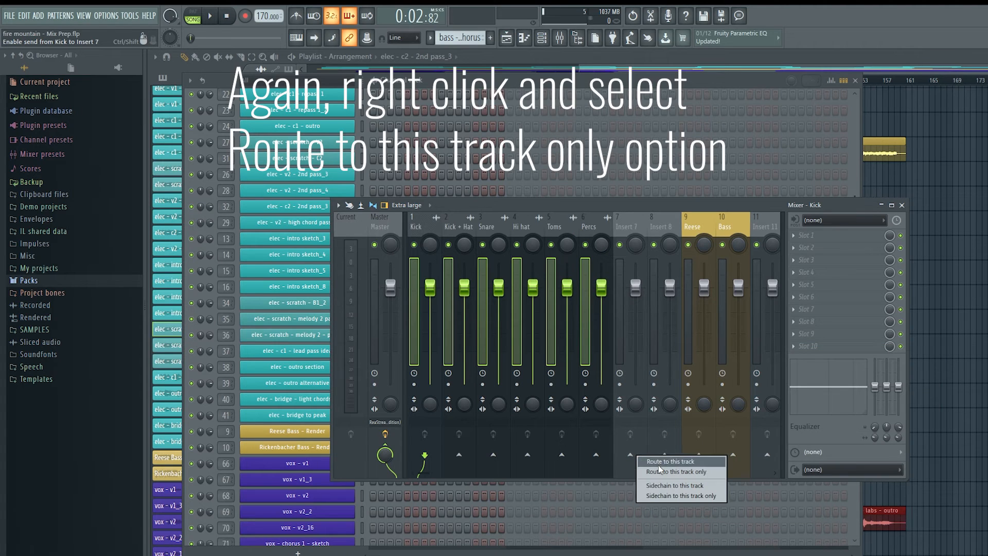
{"action": "left_click", "coordinate": [660, 470]}
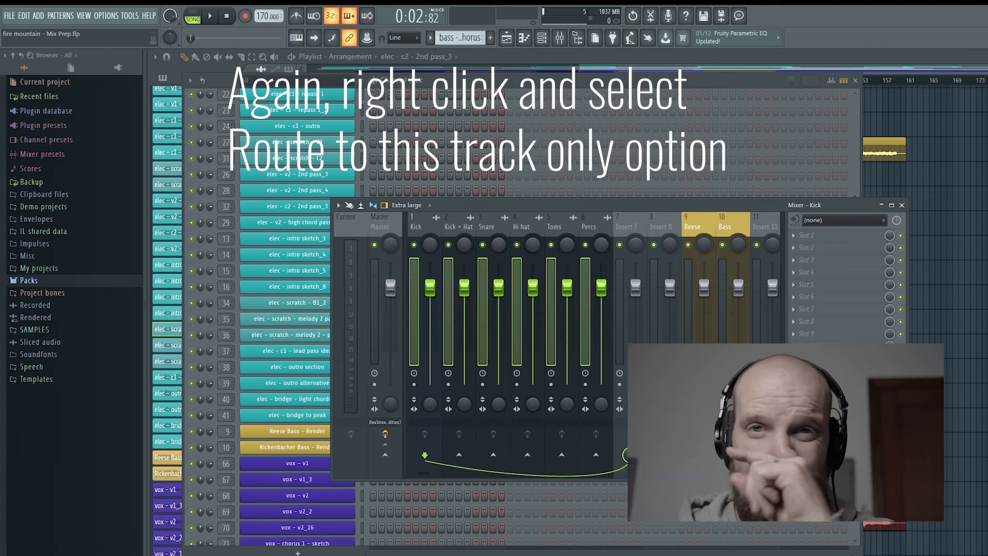
- Name mixer track Insert 7 DRUM BUS and give it the track routing icon
{"action": "double_click", "coordinate": [621, 221]}
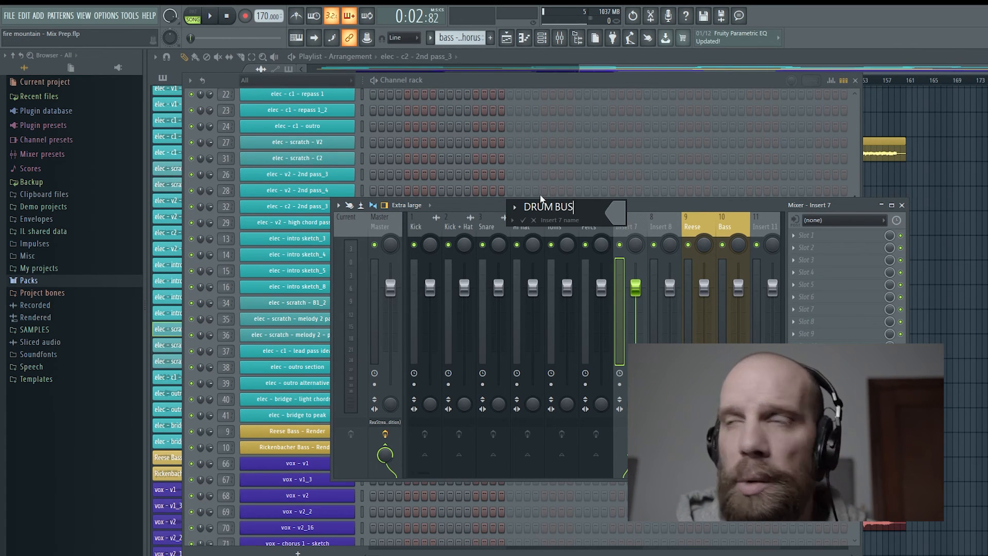
{"action": "left_click", "coordinate": [514, 208]}
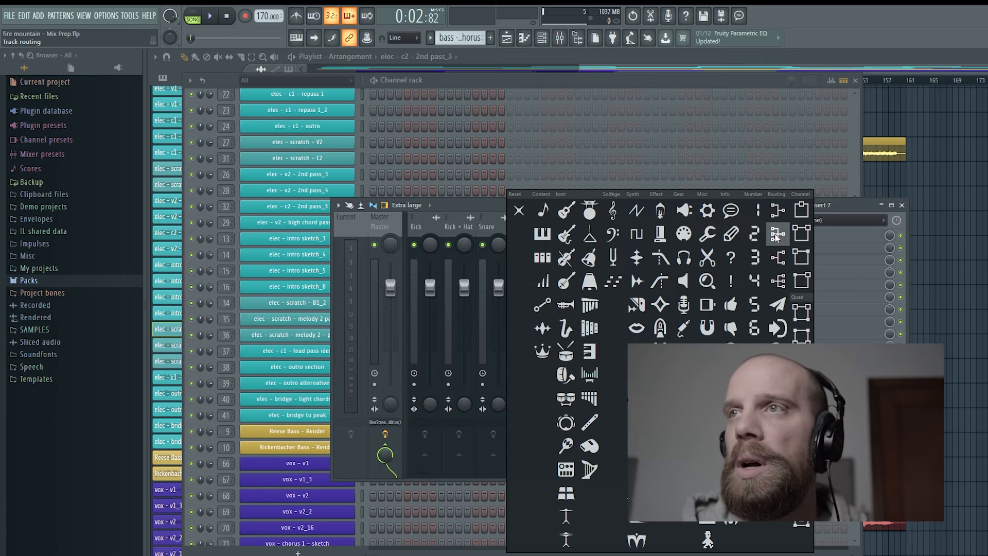
{"action": "left_click", "coordinate": [771, 235]}
{"action": "left_click", "coordinate": [621, 214]}
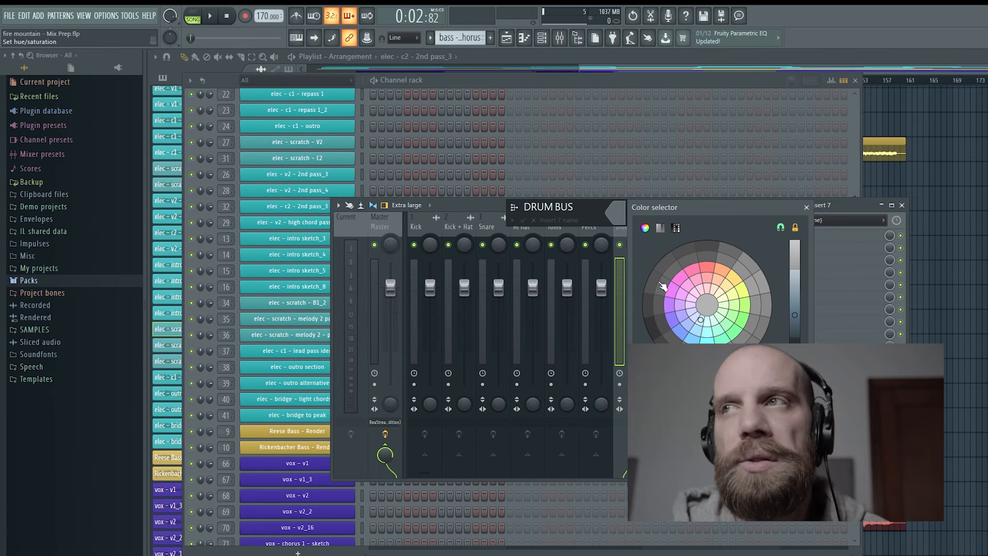
{"action": "key", "text": "Escape"}
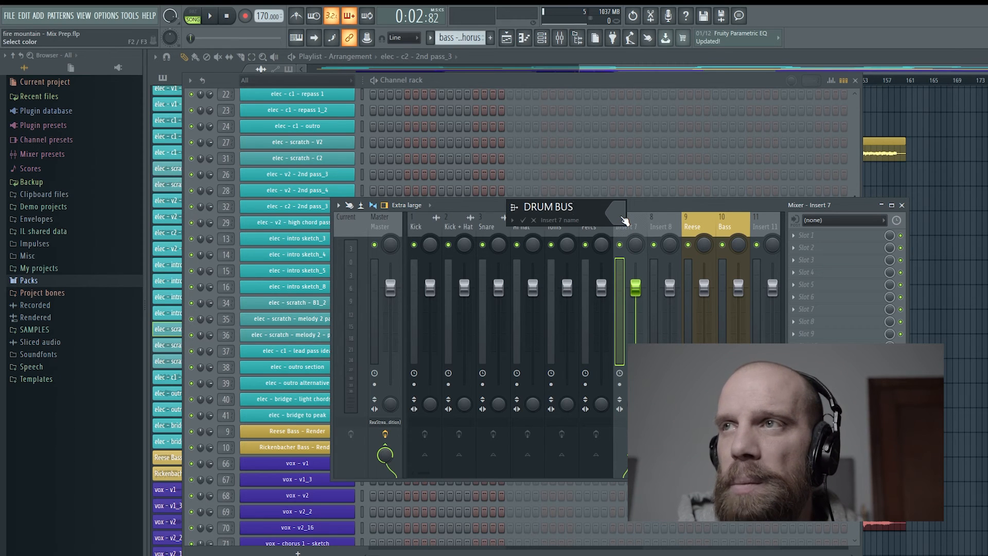
{"action": "key", "text": "Return"}
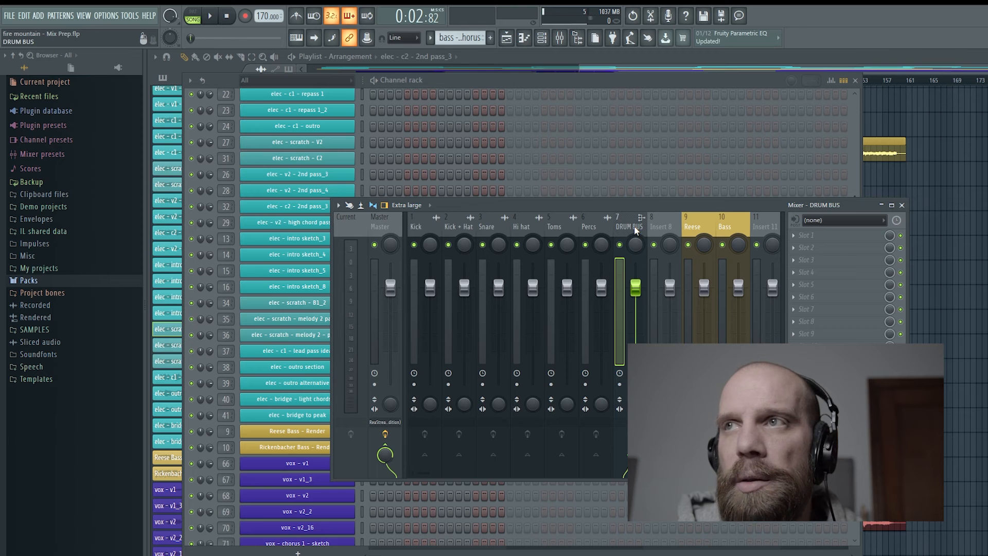
- Select the three Elec V1 mixer tracks and move them up against Intro 4, to slots 17 to 19
{"action": "scroll", "coordinate": [628, 224], "scroll_direction": "down", "scroll_amount": 10}
{"action": "scroll", "coordinate": [629, 225], "scroll_direction": "down", "scroll_amount": 2}
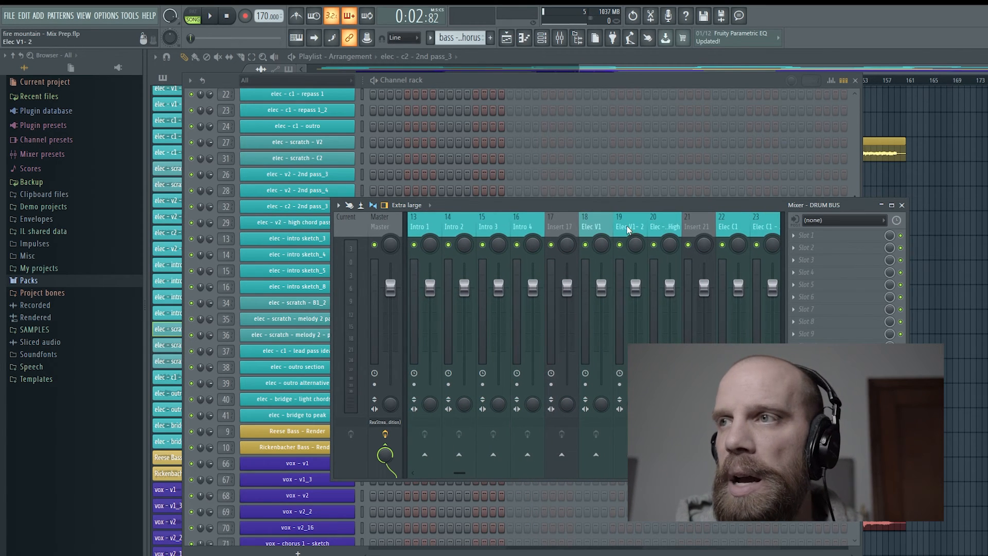
{"action": "left_click", "coordinate": [594, 223]}
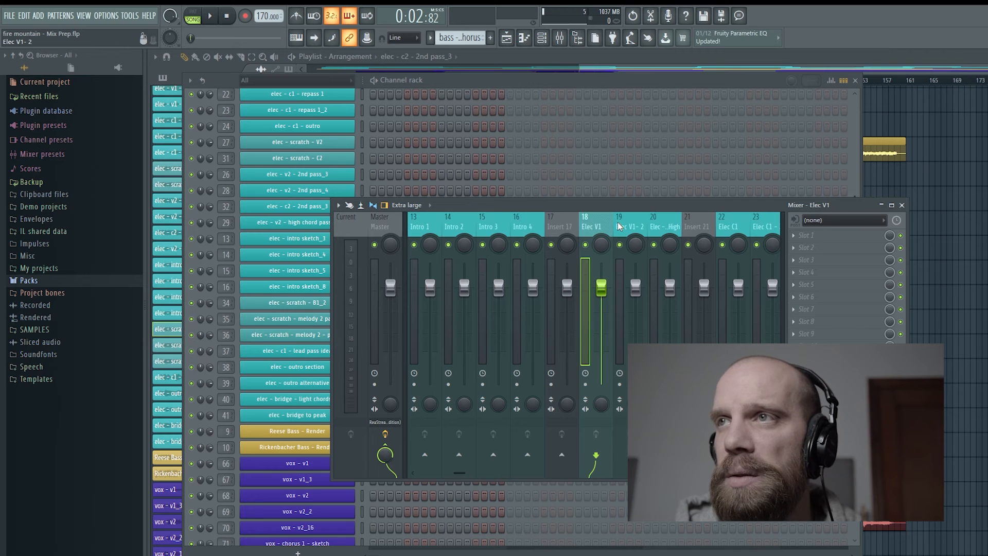
{"action": "left_click", "coordinate": [617, 221], "text": "ctrl"}
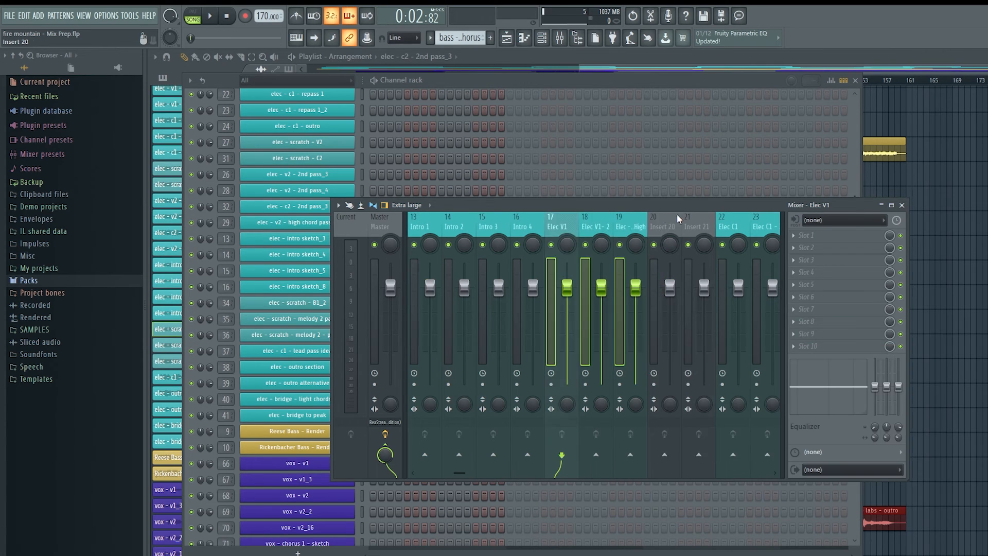
- Select the remaining elec mixer tracks and shift them left to close the empty gaps between them
{"action": "scroll", "coordinate": [523, 226], "scroll_direction": "down", "scroll_amount": 19}
{"action": "left_click_drag", "start_coordinate": [494, 227], "coordinate": [729, 212]}
{"action": "key", "text": "alt+Left"}
{"action": "key", "text": "alt+Left"}
{"action": "key", "text": "alt+Left"}
{"action": "key", "text": "alt+Left"}
{"action": "key", "text": "alt+Left"}
- Select the elec mixer tracks 13 to 36 and name Insert 37 ELEC BUS with a teal color
{"action": "scroll", "coordinate": [607, 221], "scroll_direction": "up", "scroll_amount": 16}
{"action": "left_click", "coordinate": [465, 225]}
{"action": "left_click_drag", "start_coordinate": [465, 226], "coordinate": [692, 223]}
{"action": "scroll", "coordinate": [693, 223], "scroll_direction": "down", "scroll_amount": 19}
{"action": "double_click", "coordinate": [628, 228]}
{"action": "type", "text": "ELEC BUS"}
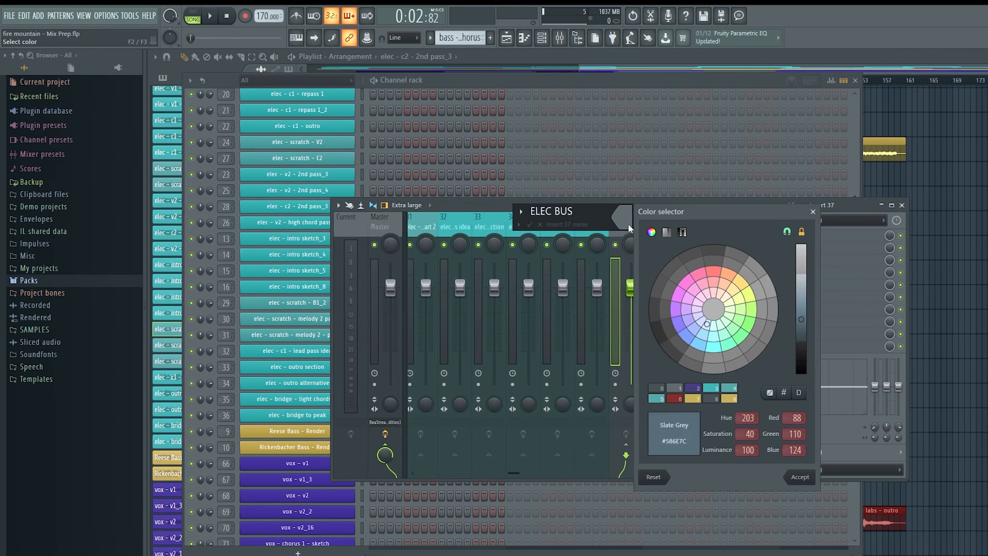
{"action": "key", "text": "Return"}
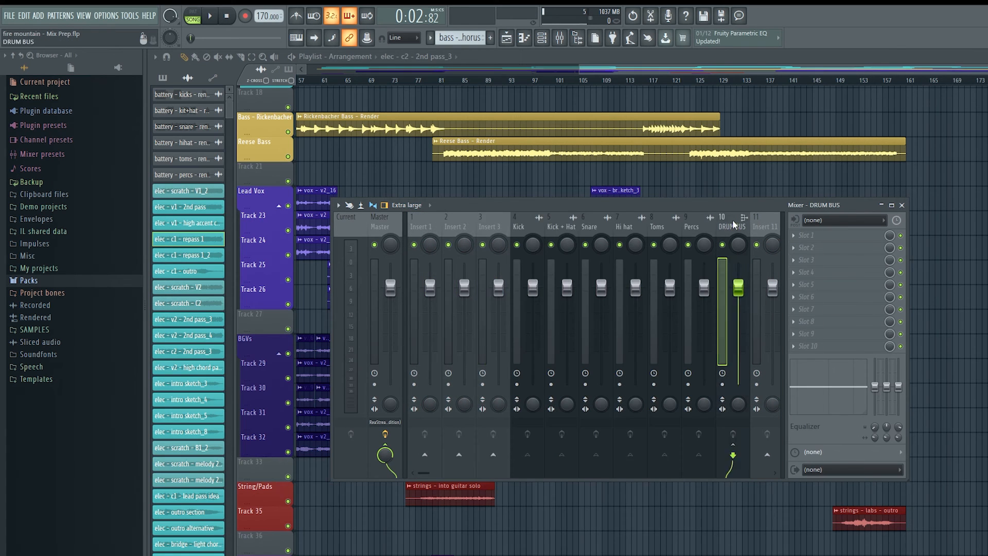
- Move DRUM BUS to mixer slot 2 and bring BASS BUS to the front of the mixer beside it
{"action": "scroll", "coordinate": [735, 224], "scroll_direction": "down", "scroll_amount": 4}
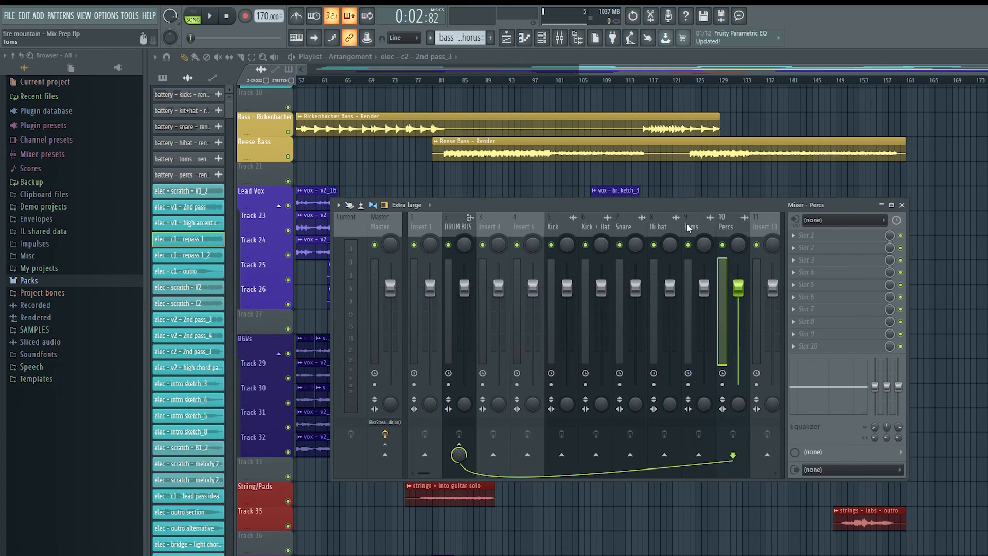
{"action": "key", "text": "Return"}
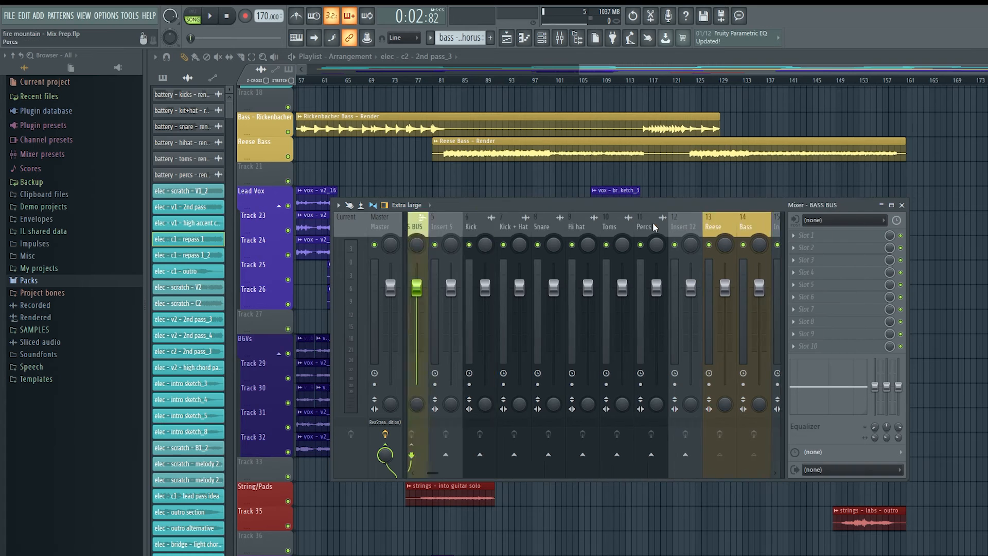
- Try to select the strings, vocal effects and riser mixer tracks 44 to 50 as one group
{"action": "scroll", "coordinate": [631, 223], "scroll_direction": "down", "scroll_amount": 20}
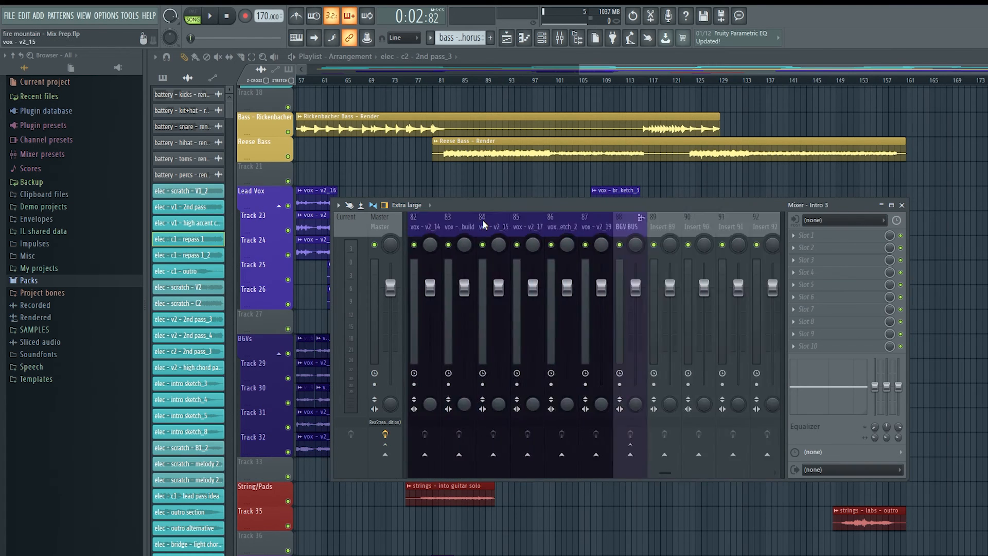
{"action": "scroll", "coordinate": [643, 226], "scroll_direction": "down", "scroll_amount": 2}
{"action": "left_click", "coordinate": [551, 228]}
{"action": "left_click", "coordinate": [544, 221]}
{"action": "key", "text": "Return"}
{"action": "scroll", "coordinate": [584, 222], "scroll_direction": "up", "scroll_amount": 20}
{"action": "left_click_drag", "start_coordinate": [486, 222], "coordinate": [585, 222]}
{"action": "scroll", "coordinate": [524, 229], "scroll_direction": "up", "scroll_amount": 20}
{"action": "left_click", "coordinate": [424, 226]}
{"action": "scroll", "coordinate": [463, 227], "scroll_direction": "down", "scroll_amount": 20}
{"action": "left_click_drag", "start_coordinate": [459, 227], "coordinate": [679, 227]}
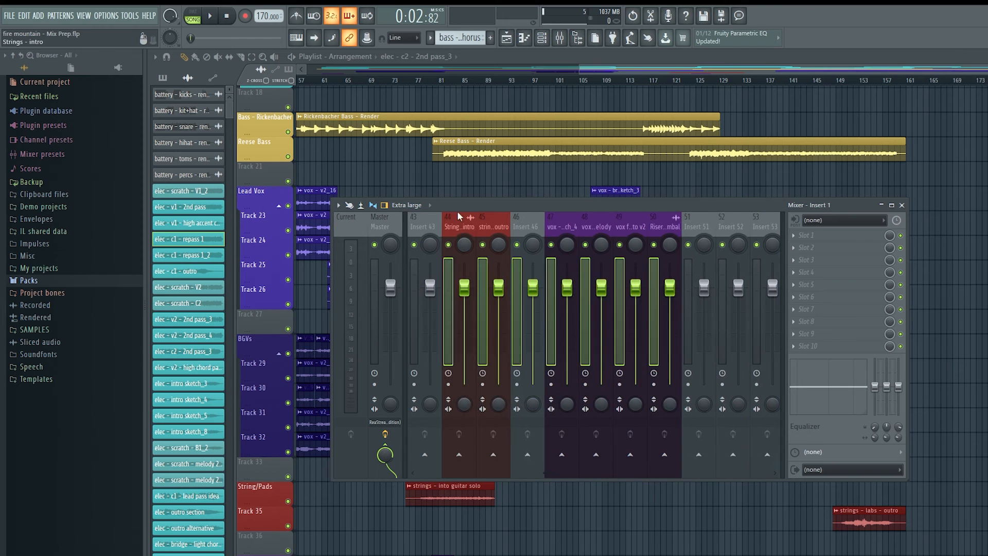
- Select the strings, vocal effects and riser mixer tracks 44 to 50 and route them to Insert 1 only
{"action": "scroll", "coordinate": [425, 458], "scroll_direction": "up", "scroll_amount": 20}
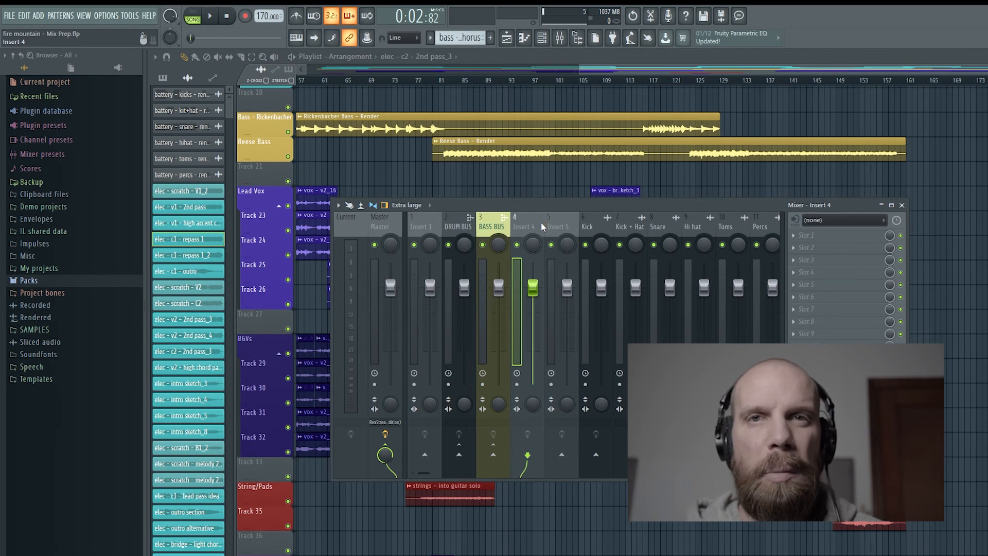
{"action": "scroll", "coordinate": [535, 221], "scroll_direction": "down", "scroll_amount": 20}
{"action": "scroll", "coordinate": [547, 221], "scroll_direction": "up", "scroll_amount": 14}
{"action": "left_click", "coordinate": [554, 226]}
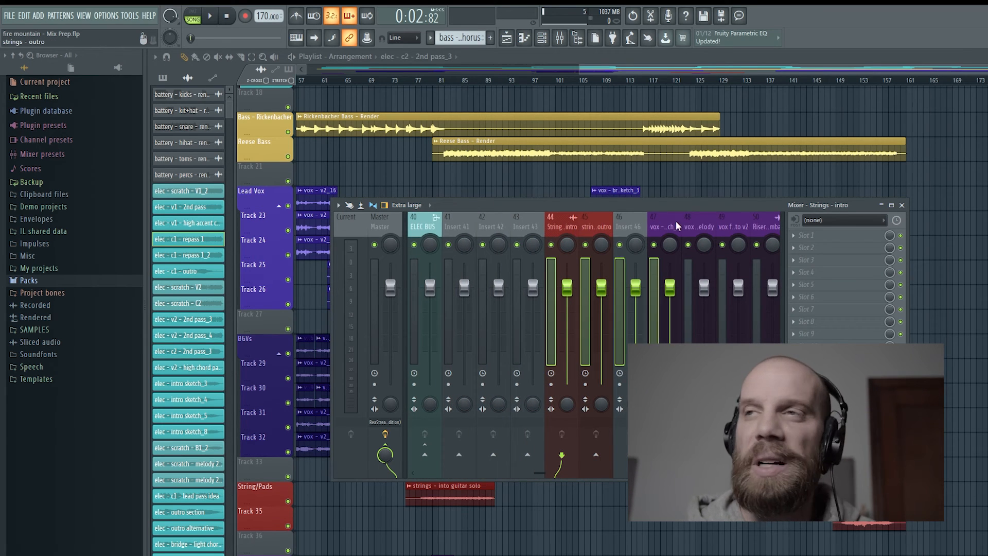
{"action": "left_click", "coordinate": [760, 219], "text": "shift"}
{"action": "scroll", "coordinate": [713, 232], "scroll_direction": "down", "scroll_amount": 3}
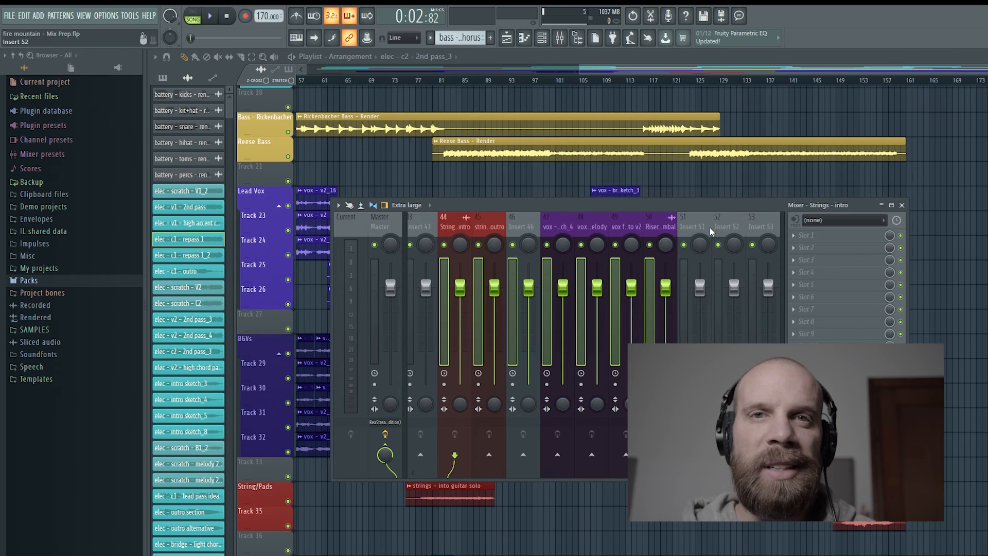
{"action": "scroll", "coordinate": [504, 220], "scroll_direction": "up", "scroll_amount": 20}
{"action": "left_click", "coordinate": [502, 224]}
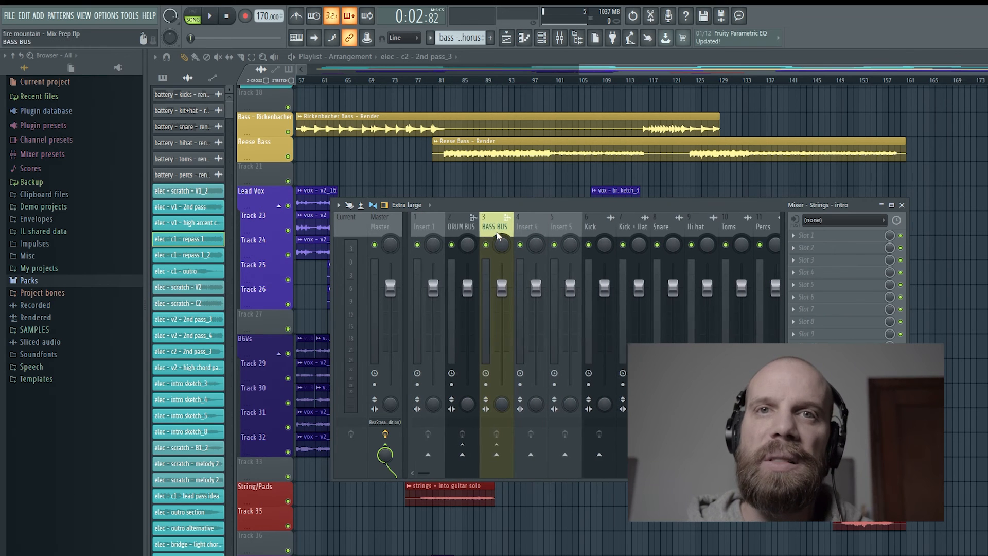
{"action": "right_click", "coordinate": [422, 456]}
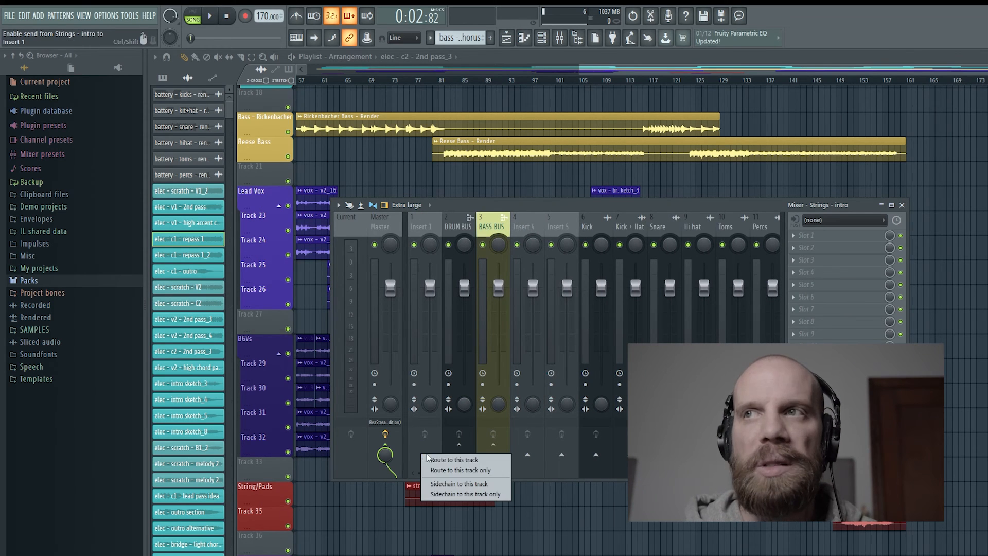
{"action": "left_click", "coordinate": [446, 470]}
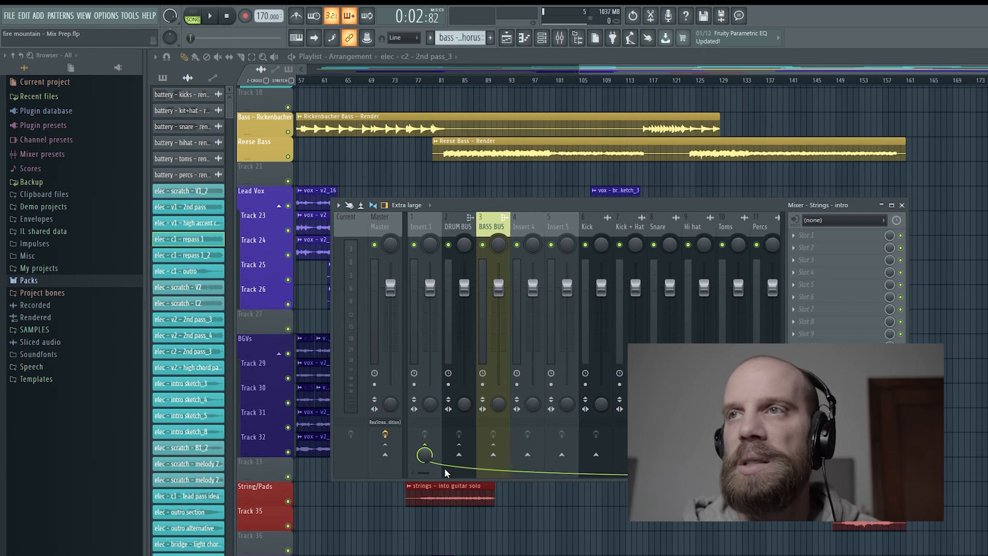
- Name Insert 1 INSTR BUS and route ELEC BUS to that track only
{"action": "double_click", "coordinate": [430, 231]}
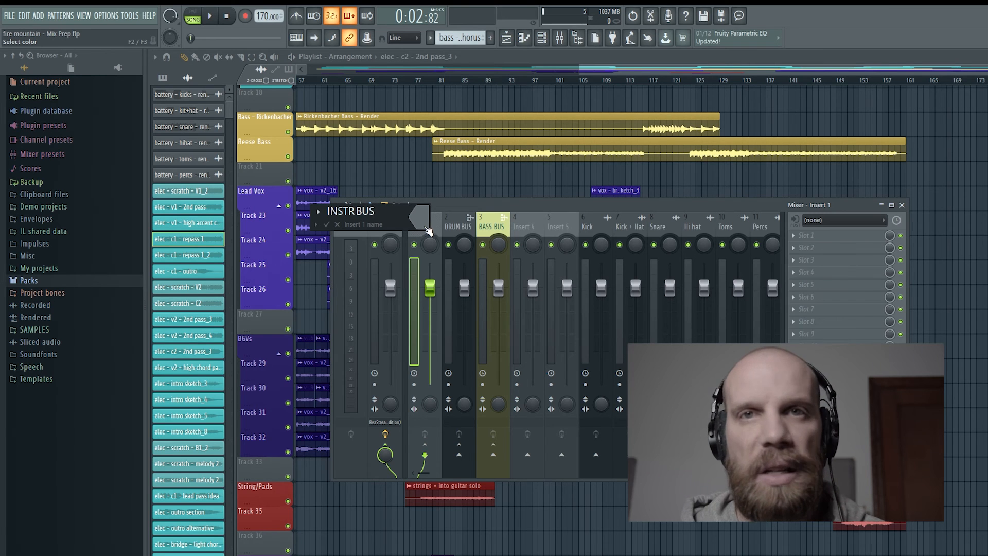
{"action": "key", "text": "Return"}
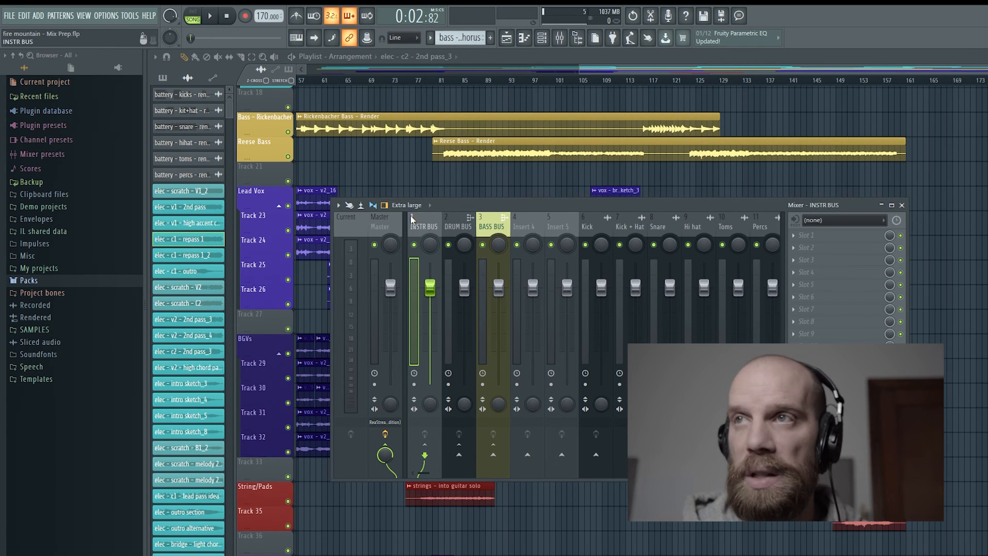
{"action": "scroll", "coordinate": [435, 222], "scroll_direction": "down", "scroll_amount": 5}
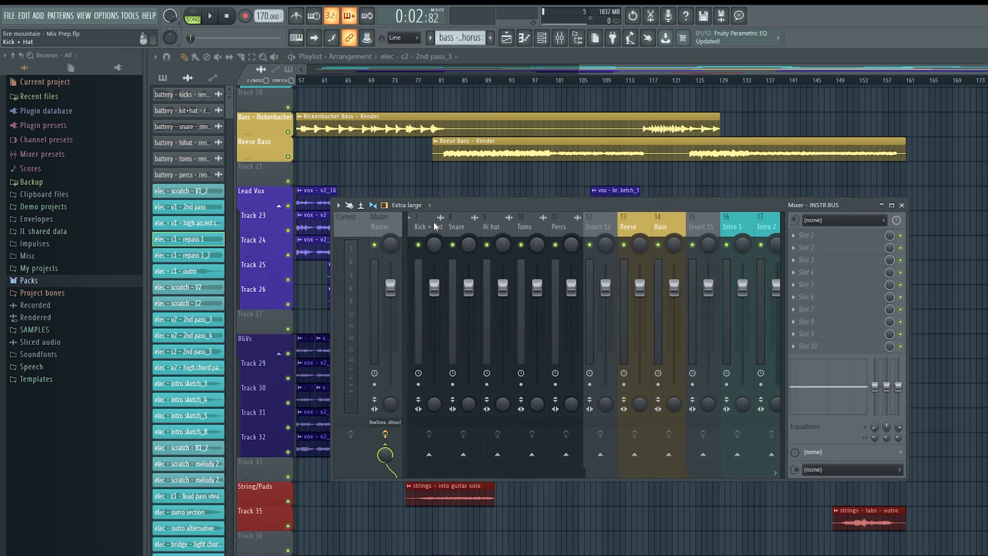
{"action": "scroll", "coordinate": [433, 221], "scroll_direction": "down", "scroll_amount": 15}
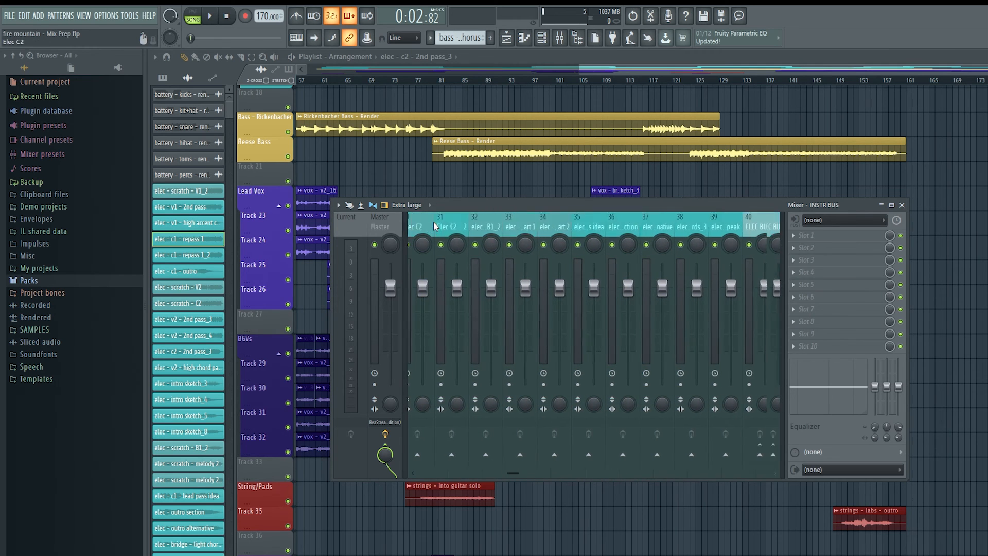
{"action": "left_click", "coordinate": [433, 224]}
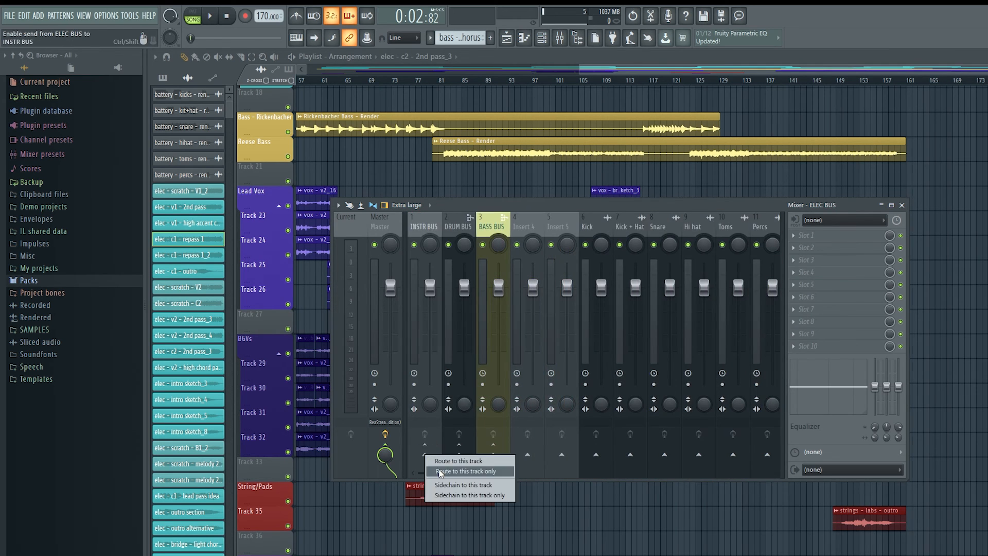
{"action": "scroll", "coordinate": [432, 224], "scroll_direction": "down", "scroll_amount": 2}
- Check the Strings - intro track's routing and dock INSTR BUS beside the Master track
{"action": "left_click", "coordinate": [459, 228]}
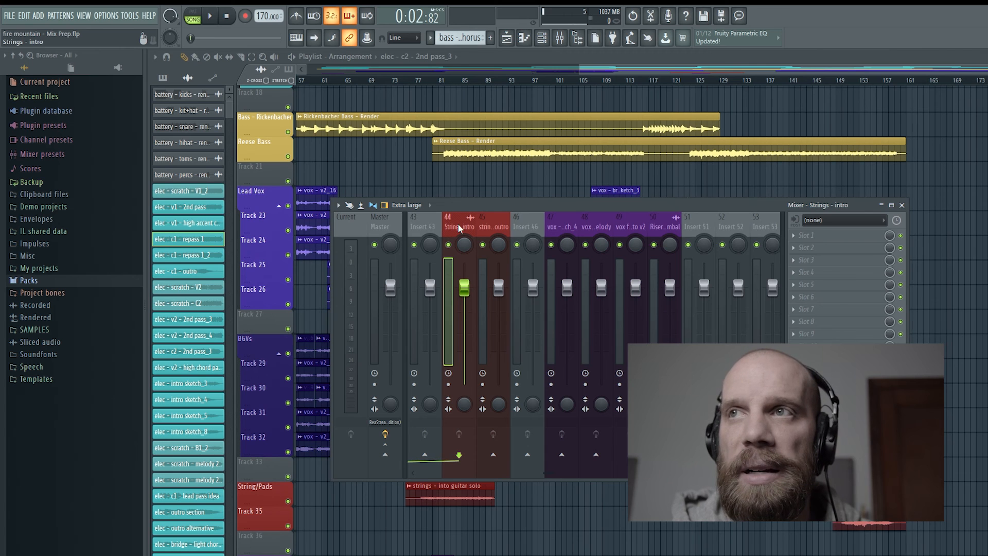
{"action": "scroll", "coordinate": [456, 223], "scroll_direction": "up", "scroll_amount": 20}
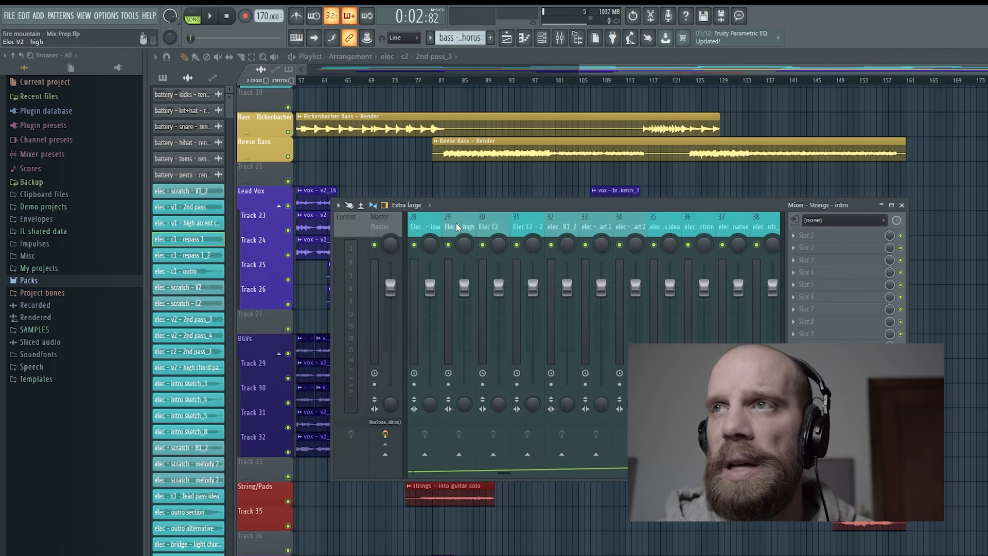
{"action": "right_click", "coordinate": [422, 226]}
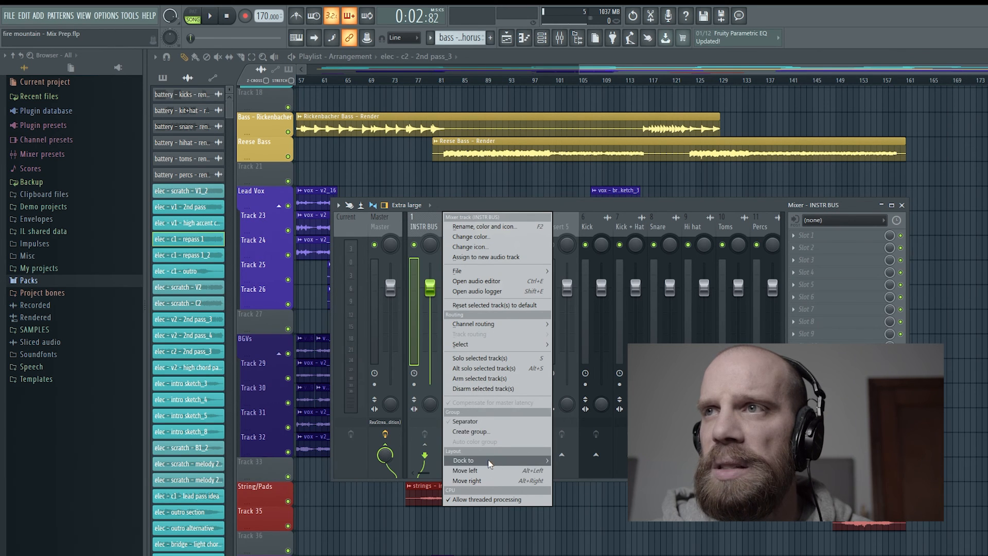
{"action": "left_click", "coordinate": [558, 461]}
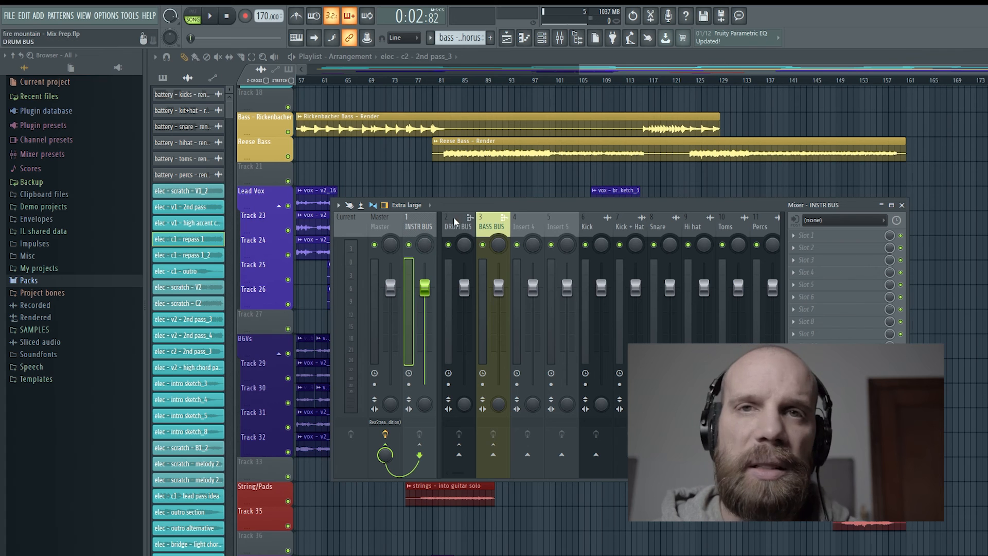
- Look through the mixer with INSTR BUS docked, checking the routing of the Strings - intro track and BGV BUS
{"action": "scroll", "coordinate": [454, 229], "scroll_direction": "down", "scroll_amount": 3}
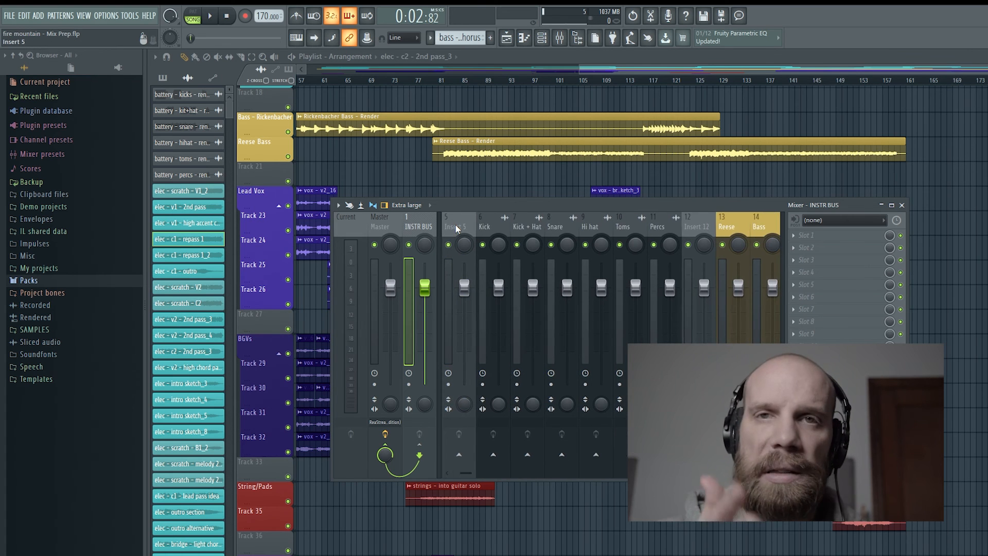
{"action": "scroll", "coordinate": [455, 223], "scroll_direction": "down", "scroll_amount": 20}
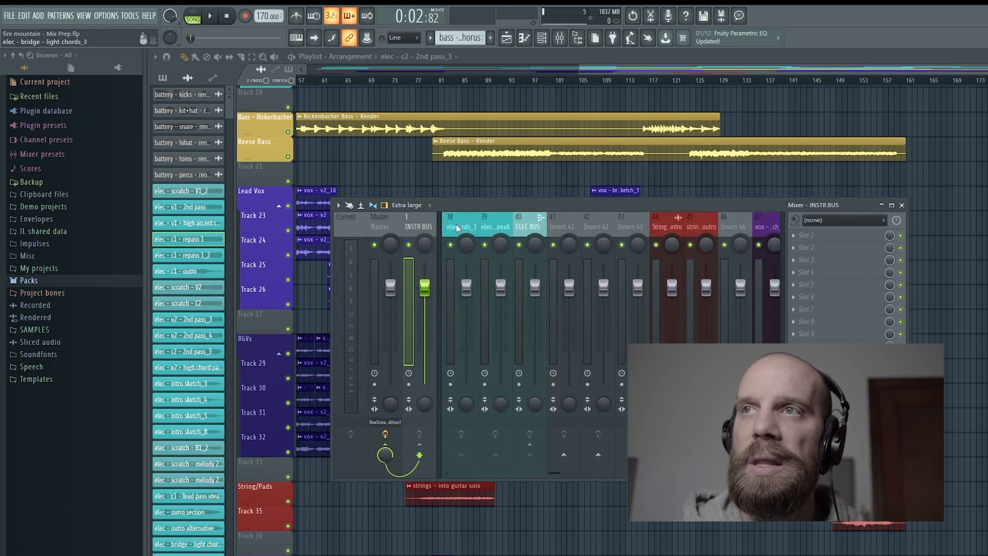
{"action": "scroll", "coordinate": [456, 224], "scroll_direction": "down", "scroll_amount": 6}
{"action": "scroll", "coordinate": [465, 223], "scroll_direction": "down", "scroll_amount": 20}
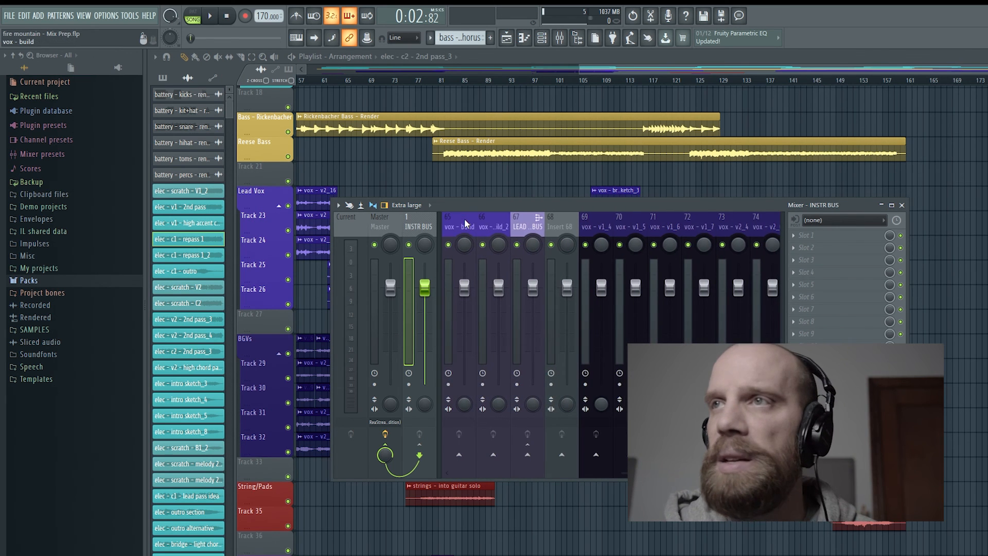
{"action": "scroll", "coordinate": [535, 221], "scroll_direction": "up", "scroll_amount": 20}
{"action": "scroll", "coordinate": [524, 224], "scroll_direction": "down", "scroll_amount": 20}
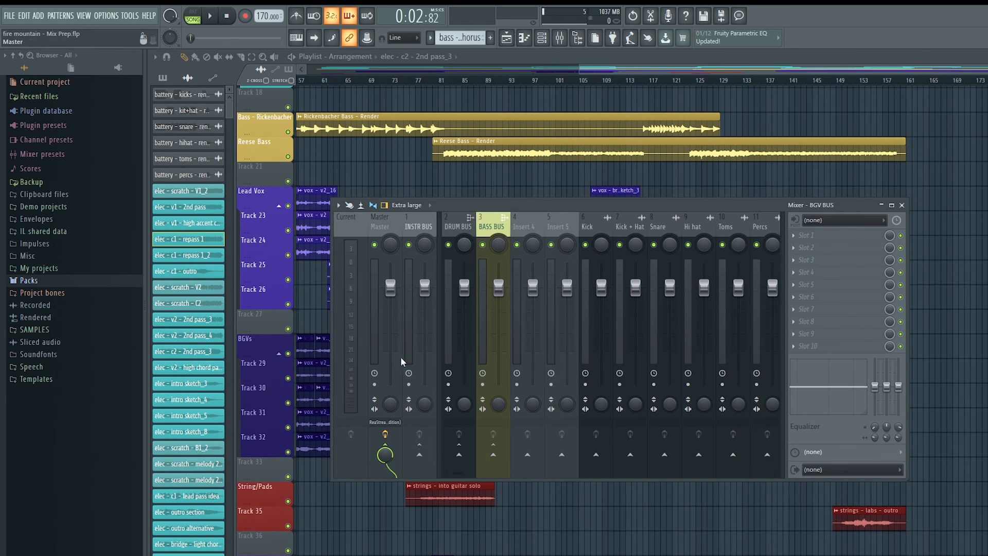
{"action": "left_click", "coordinate": [524, 221]}
{"action": "scroll", "coordinate": [524, 221], "scroll_direction": "down", "scroll_amount": 20}
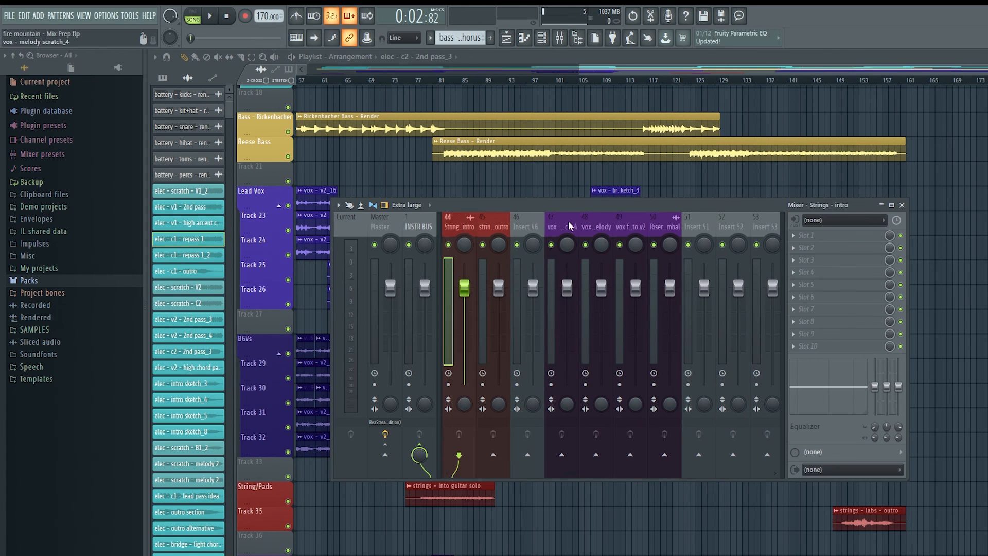
{"action": "scroll", "coordinate": [612, 220], "scroll_direction": "down", "scroll_amount": 3}
{"action": "left_click", "coordinate": [625, 219]}
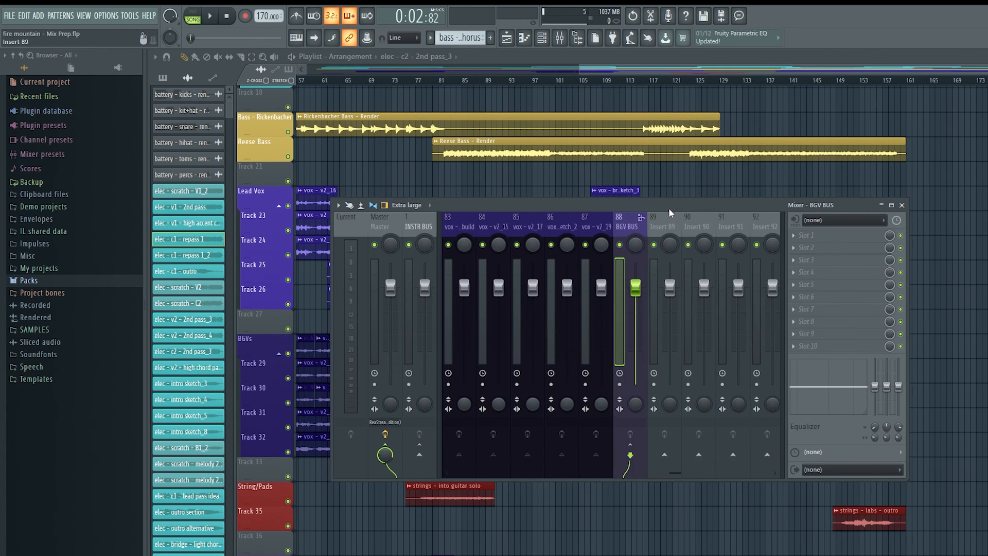